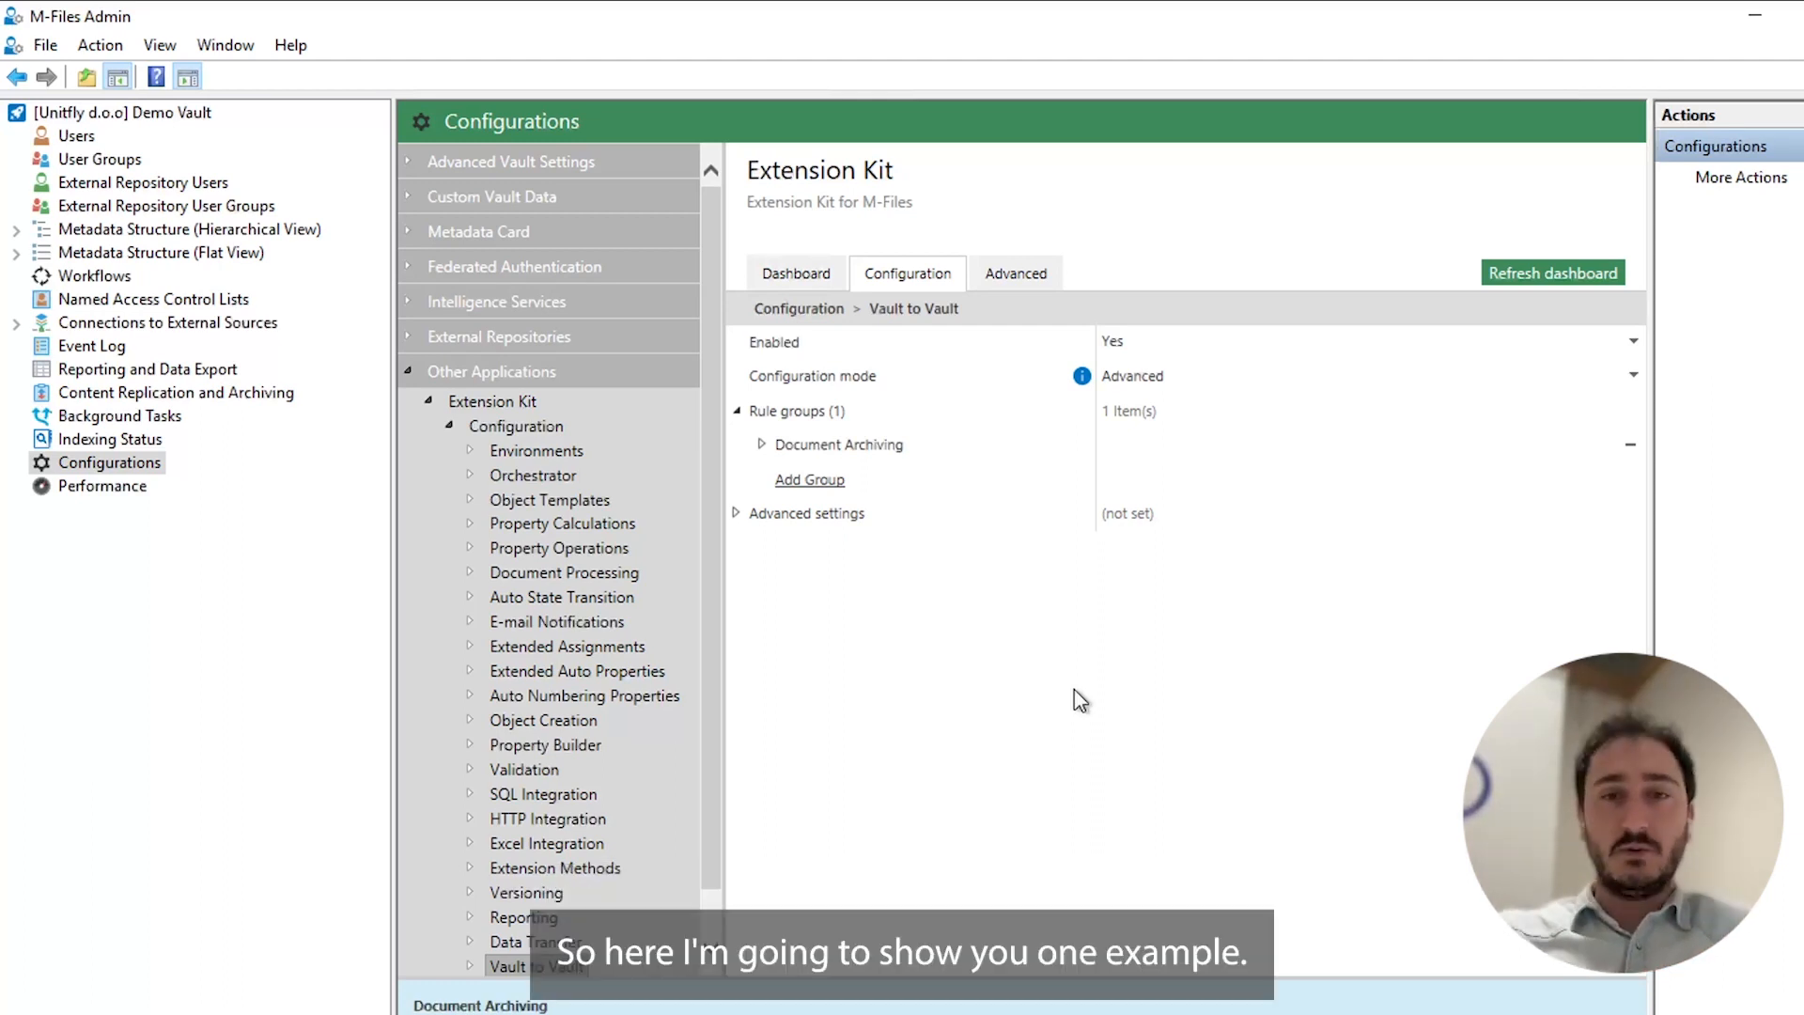
# Expand the Document Archiving group and examine the Document - Archive rule's general settings and trigger source.
pyautogui.click(761, 444)
pyautogui.scroll(-3, 873, 452)
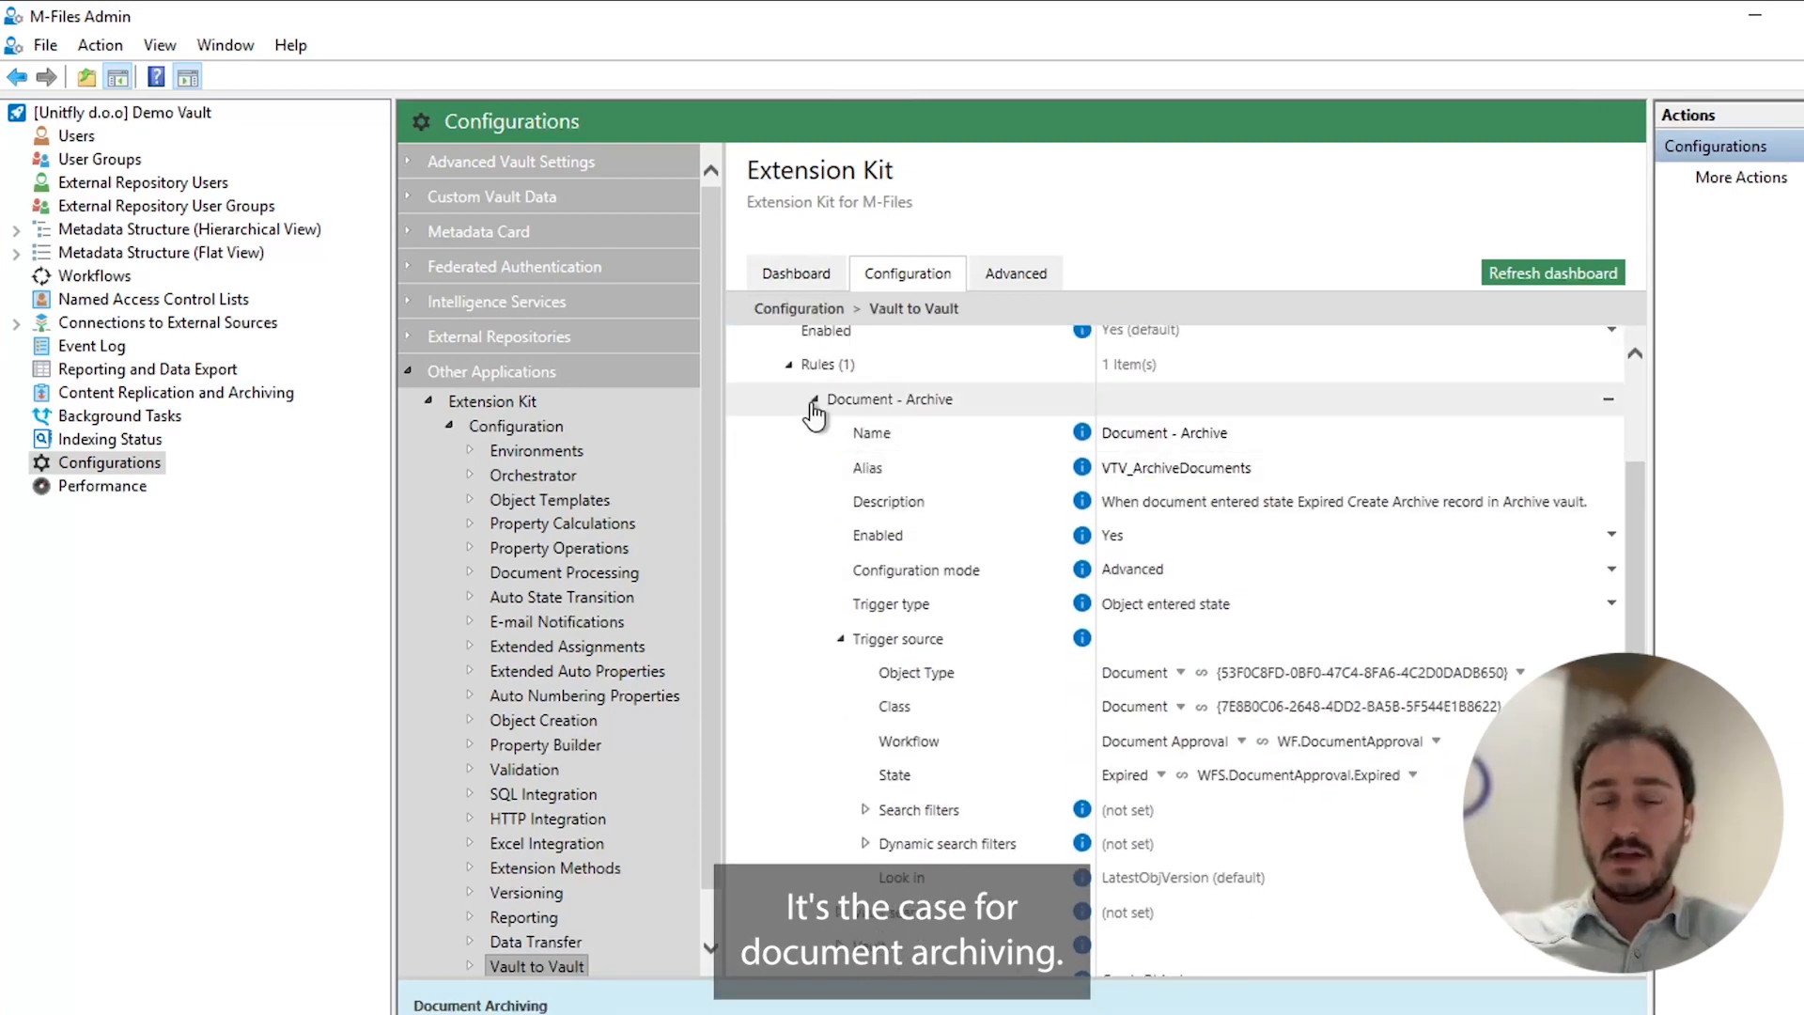
pyautogui.click(839, 639)
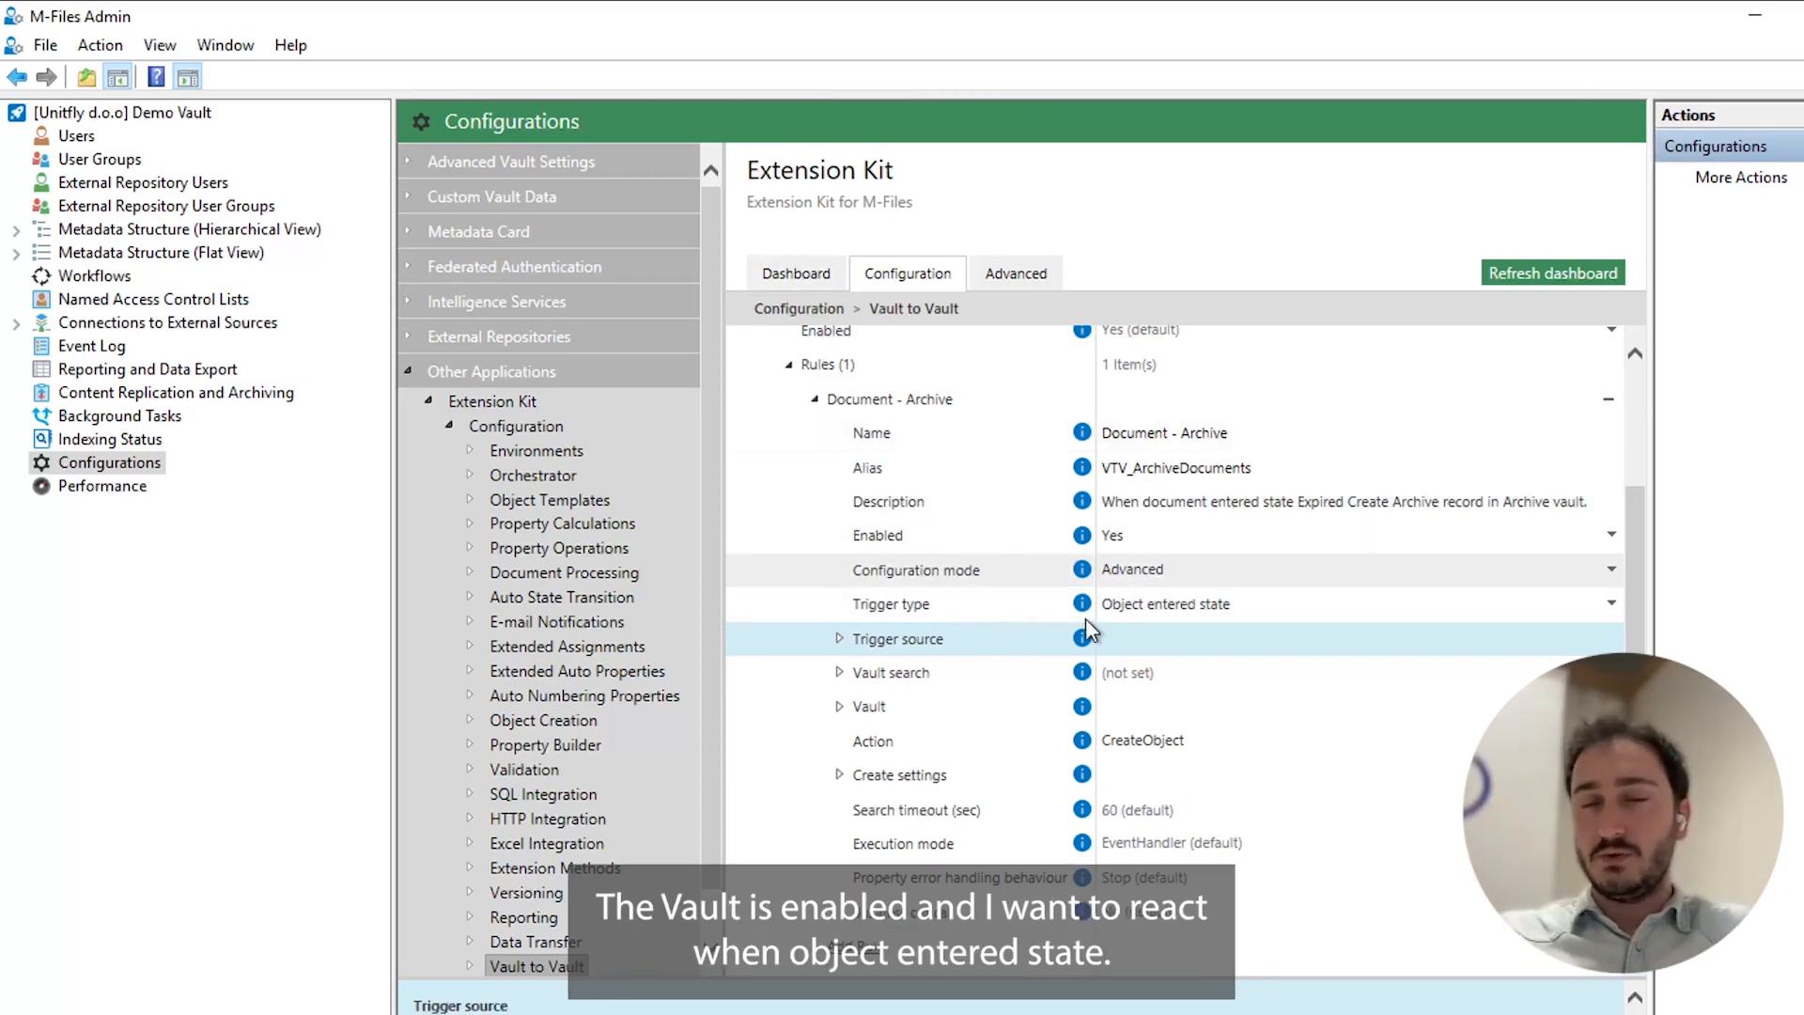
pyautogui.click(839, 638)
pyautogui.scroll(-2, 929, 515)
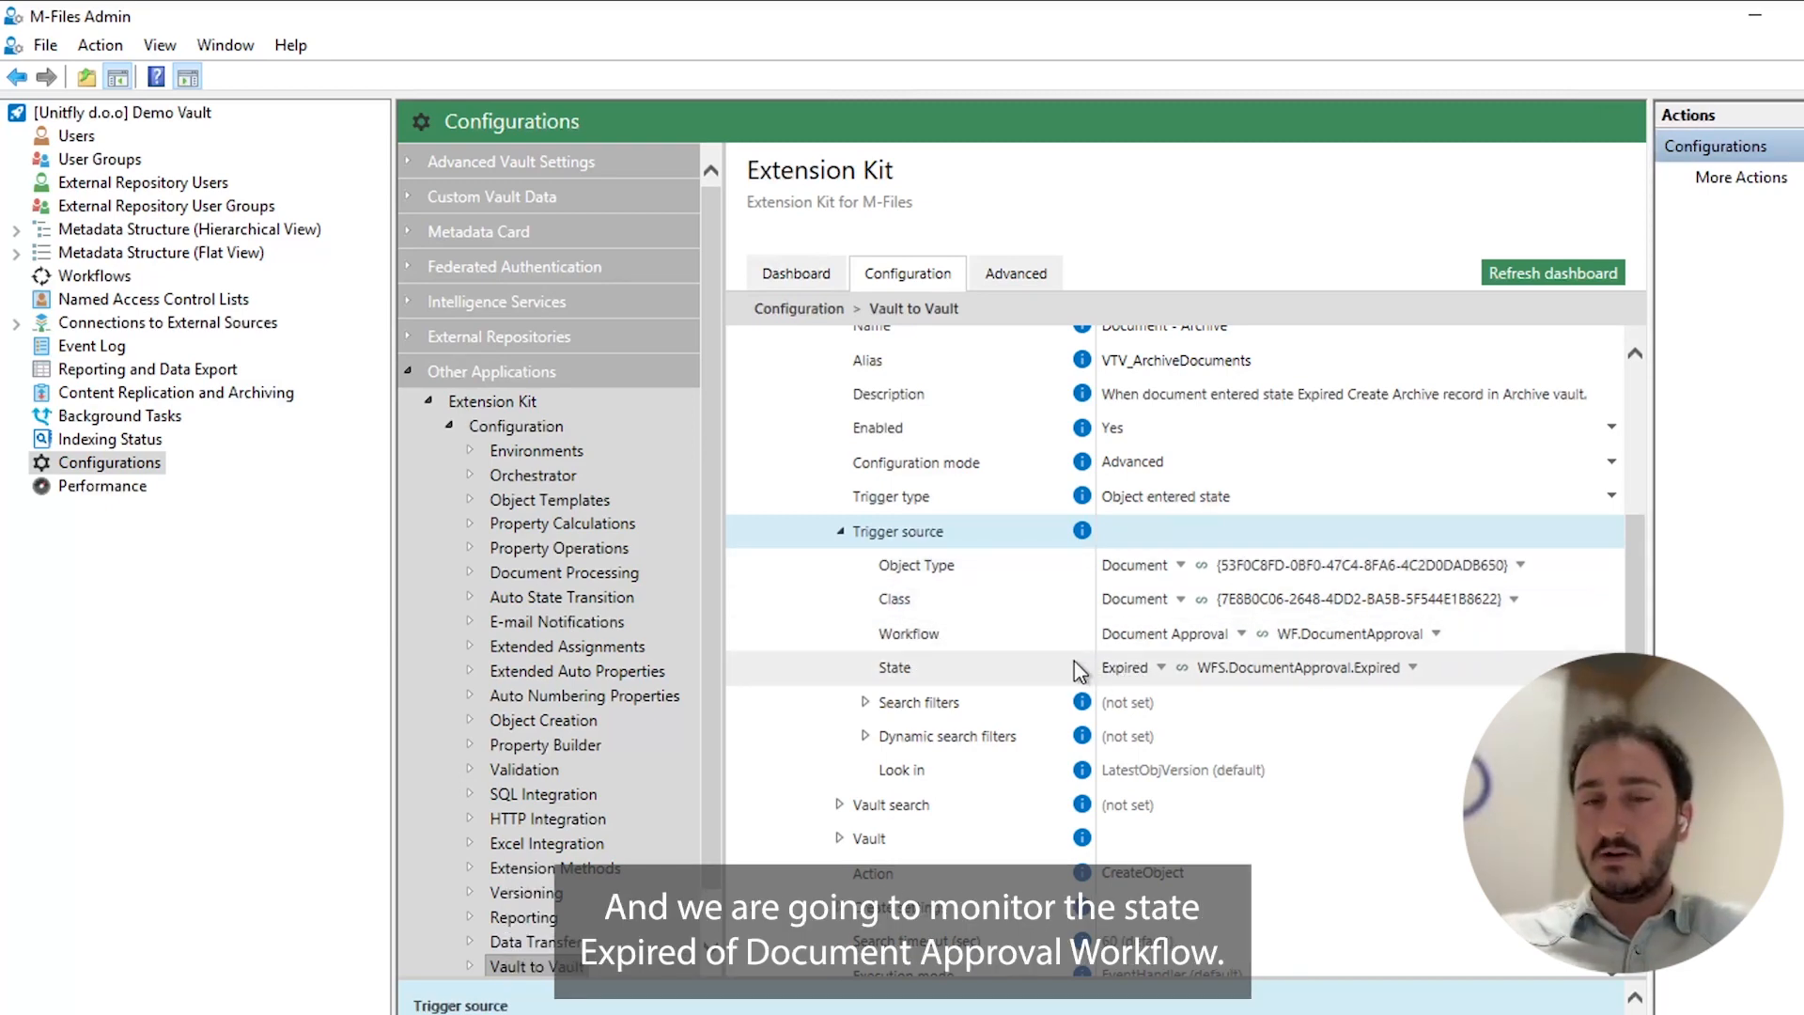
pyautogui.scroll(-1, 1092, 639)
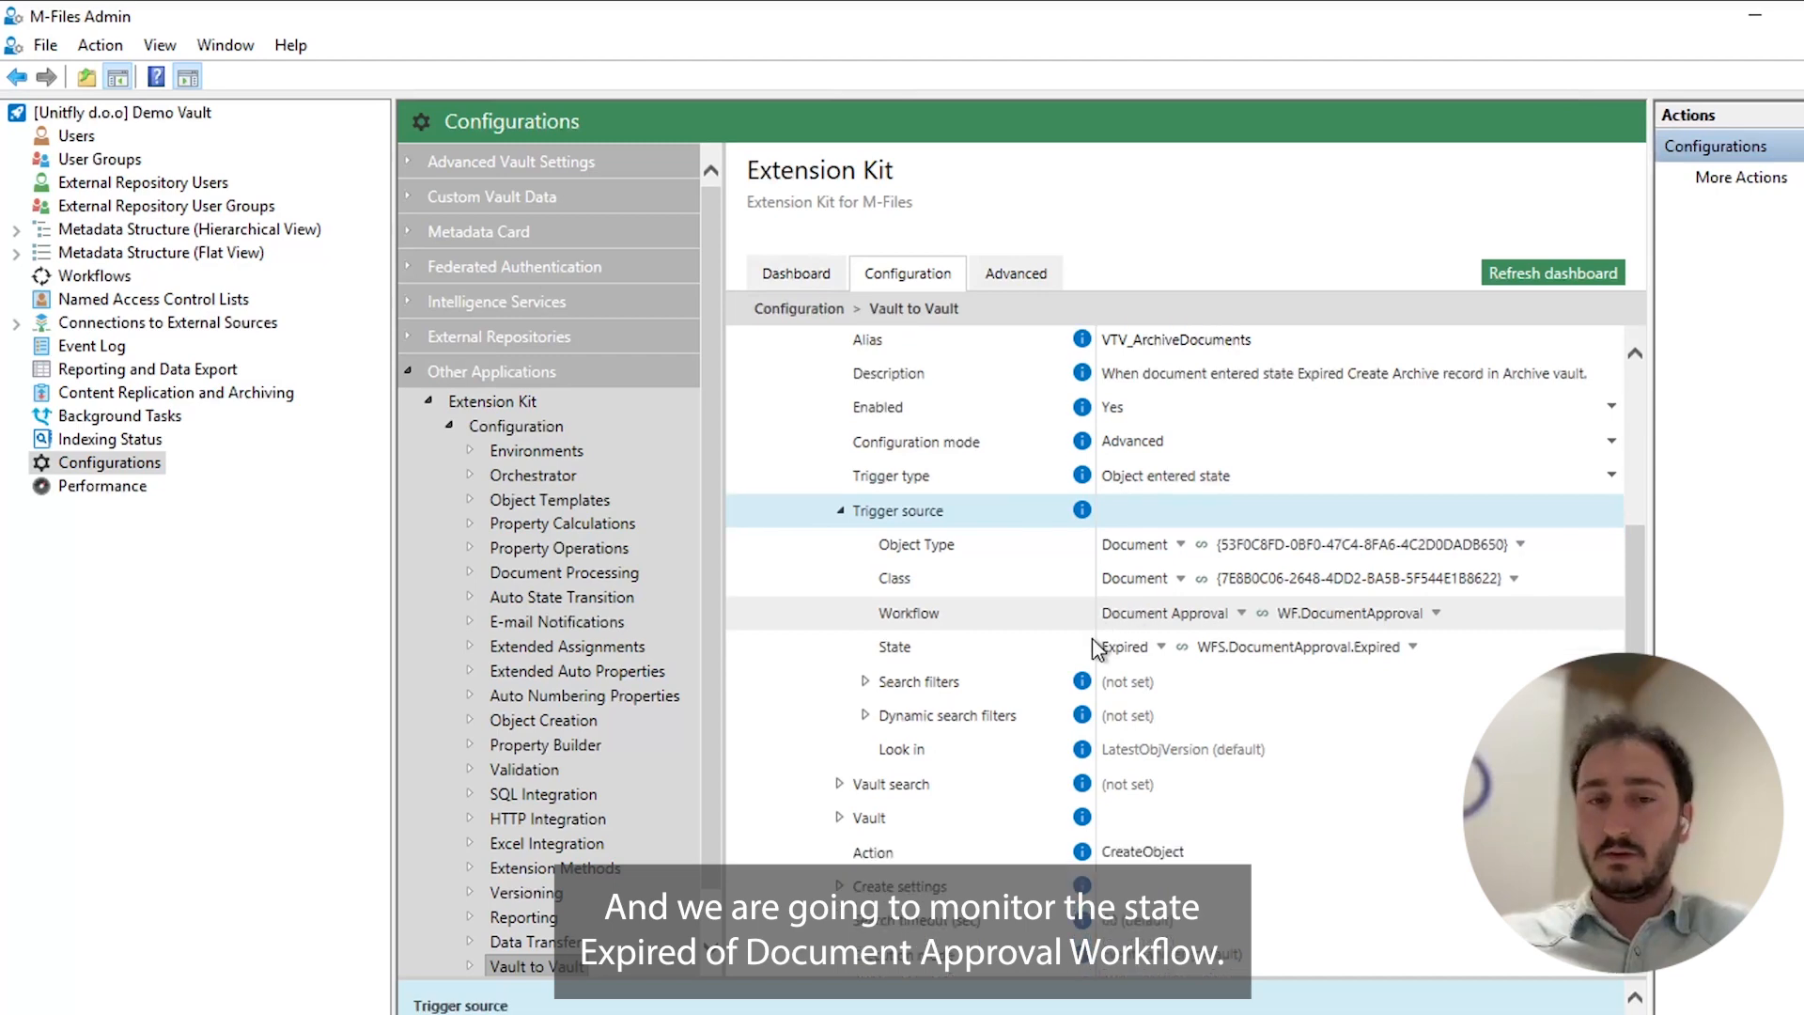
pyautogui.click(840, 510)
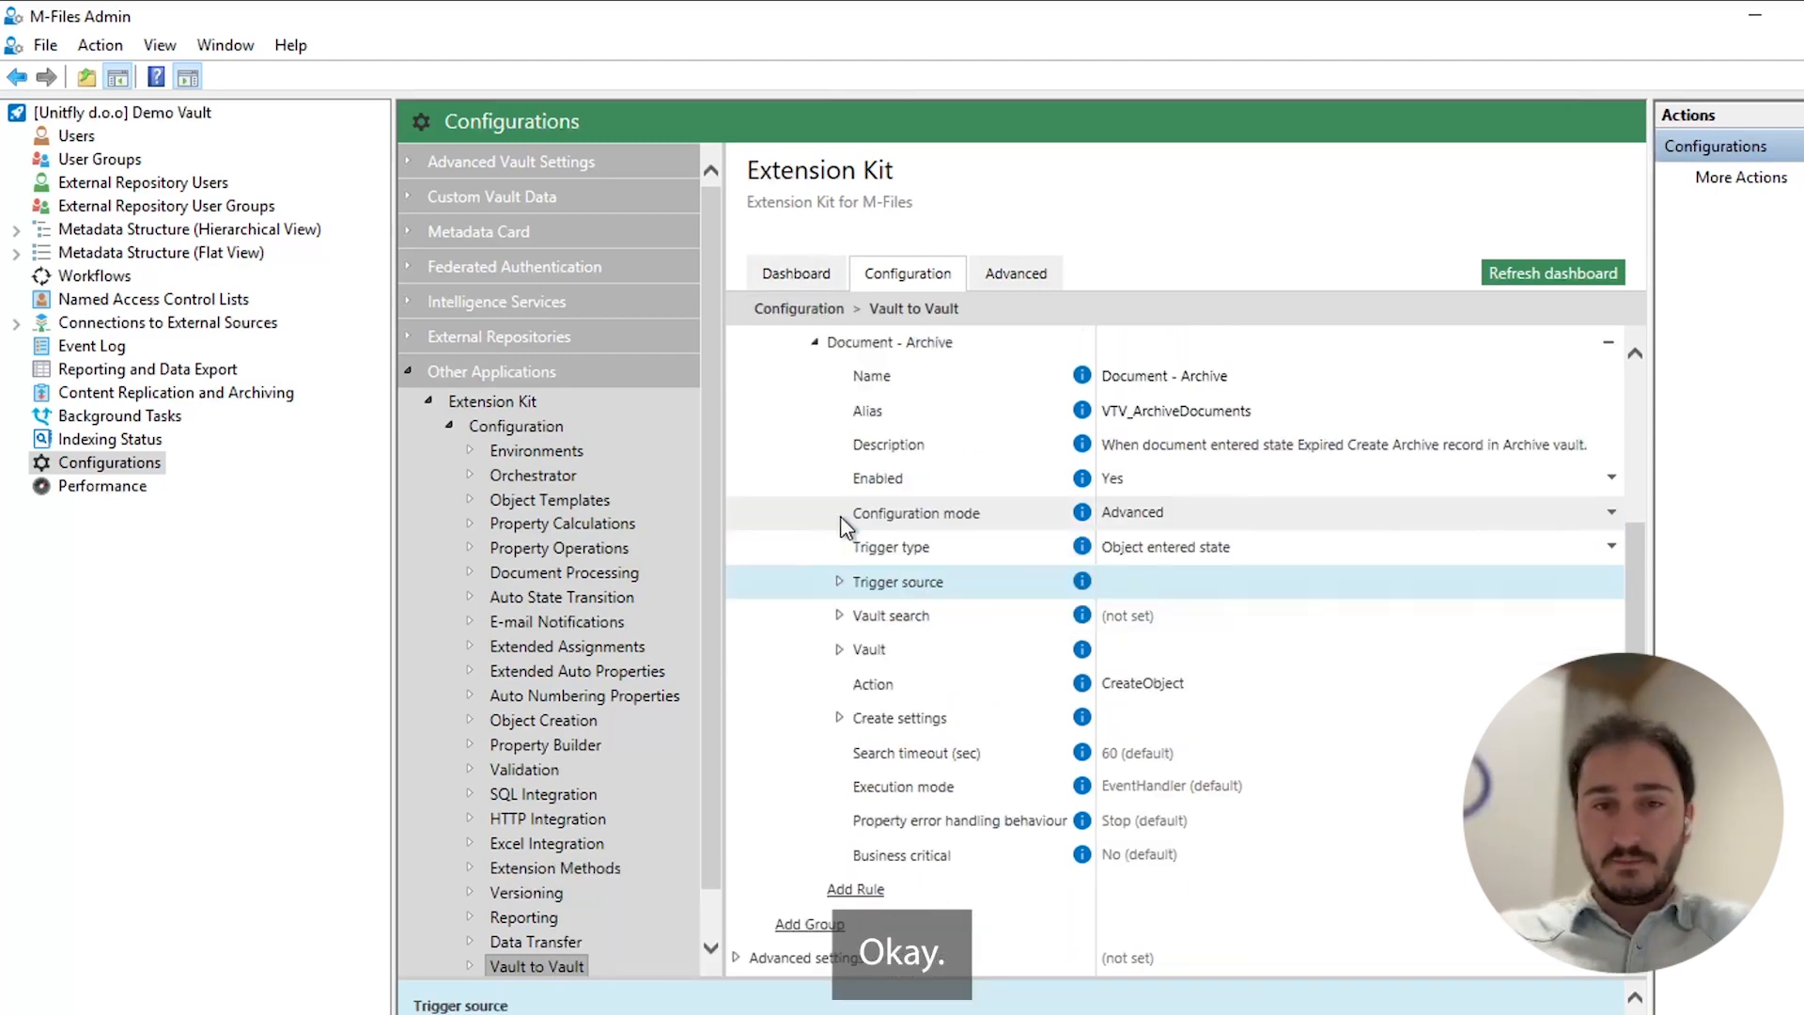
pyautogui.click(837, 585)
pyautogui.click(837, 584)
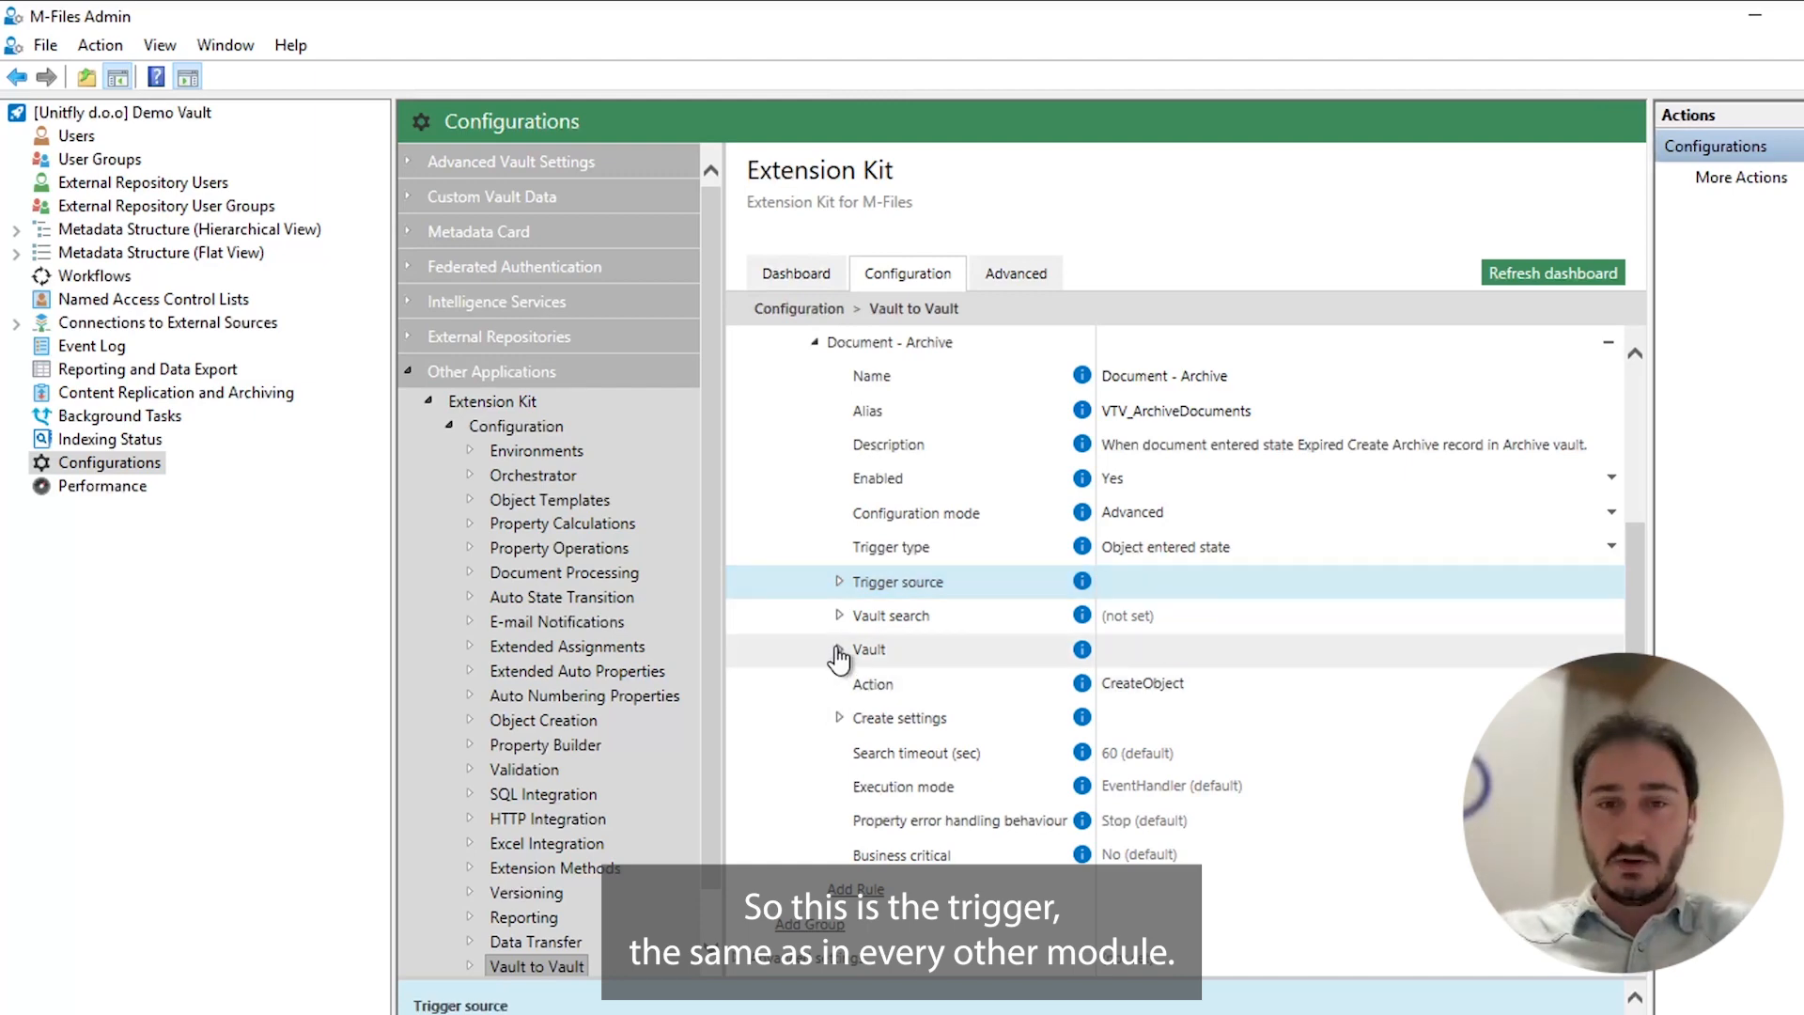
# Examine the rule's target Vault connection settings and the available actions, keeping CreateObject as the action.
pyautogui.click(838, 649)
pyautogui.scroll(-2, 958, 584)
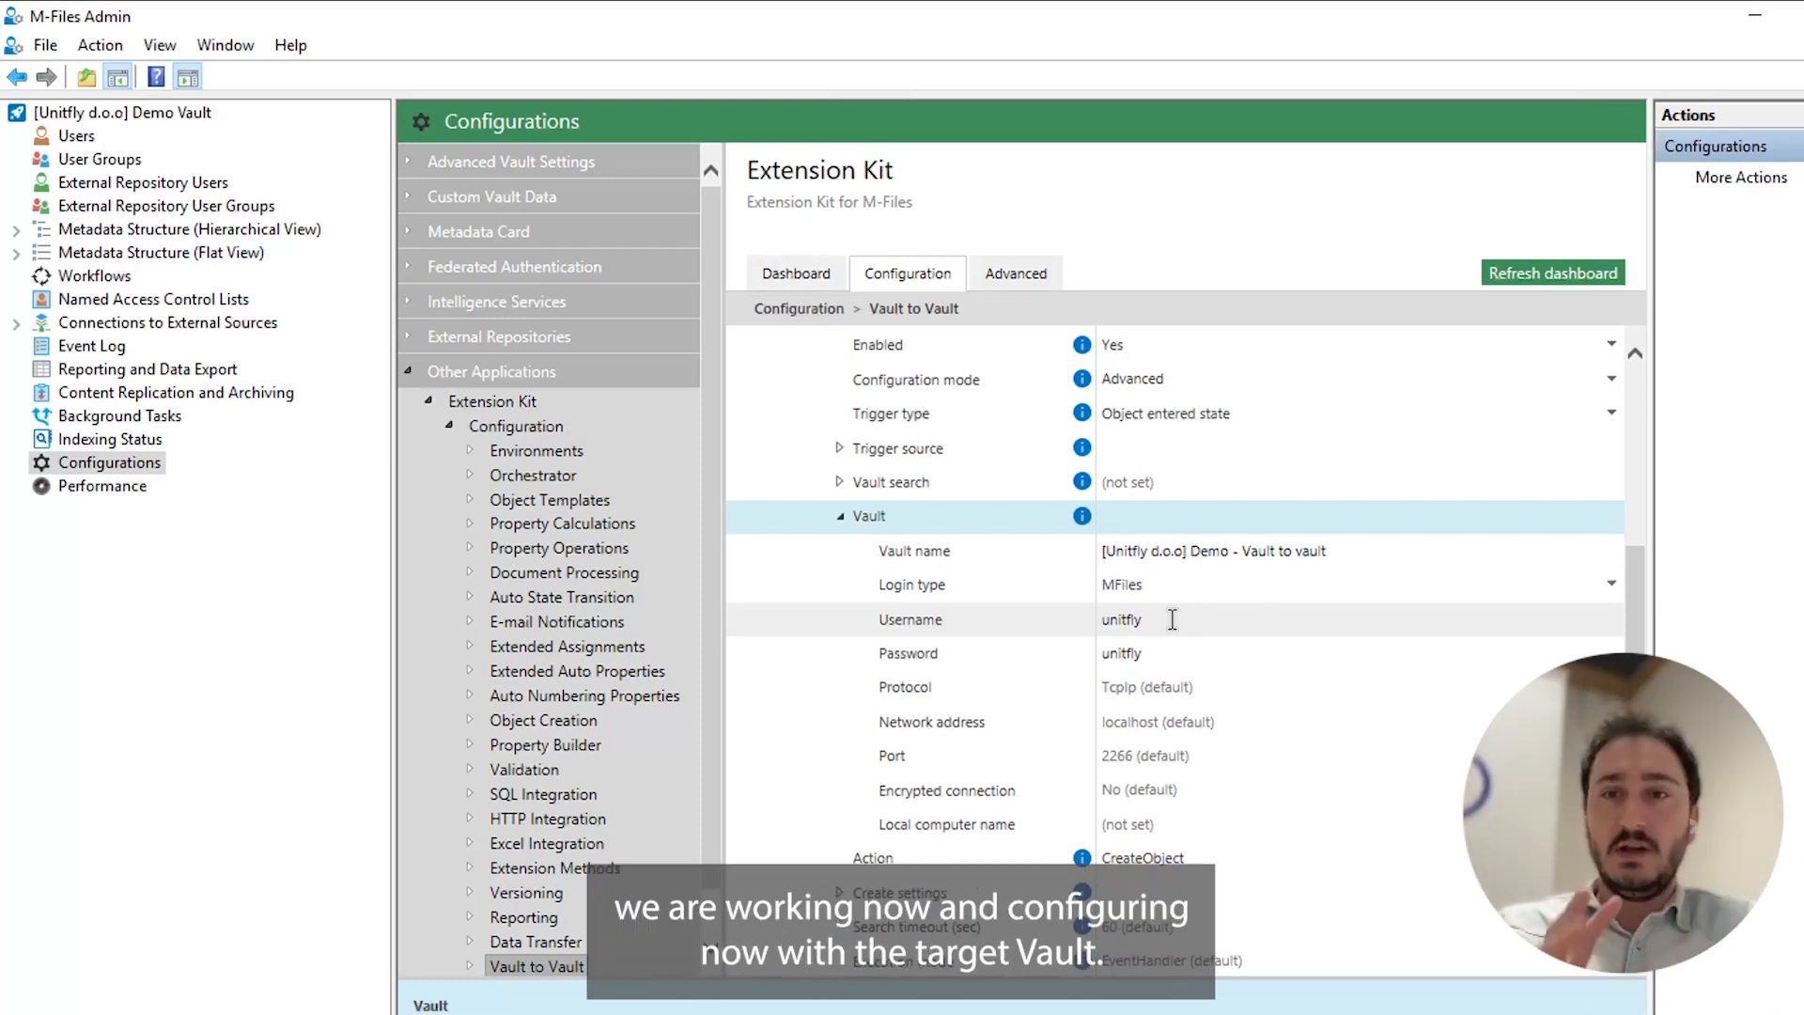
pyautogui.click(839, 515)
pyautogui.click(1141, 683)
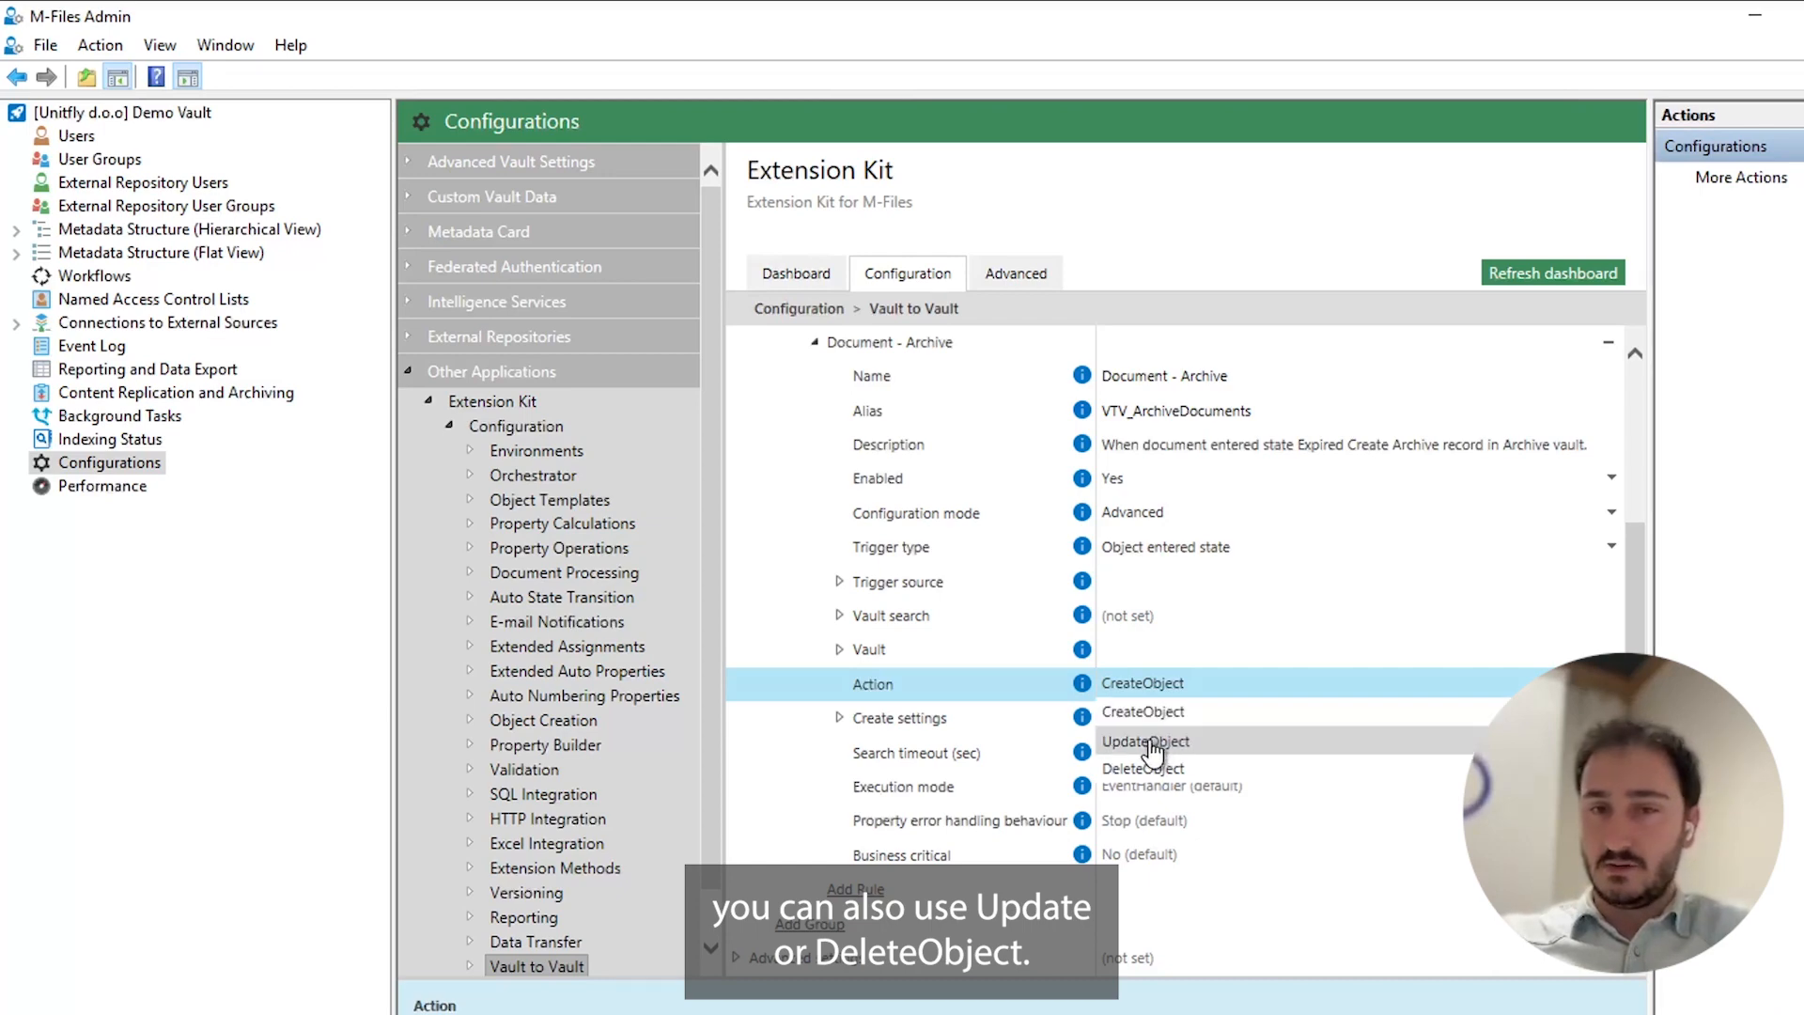
pyautogui.click(1142, 712)
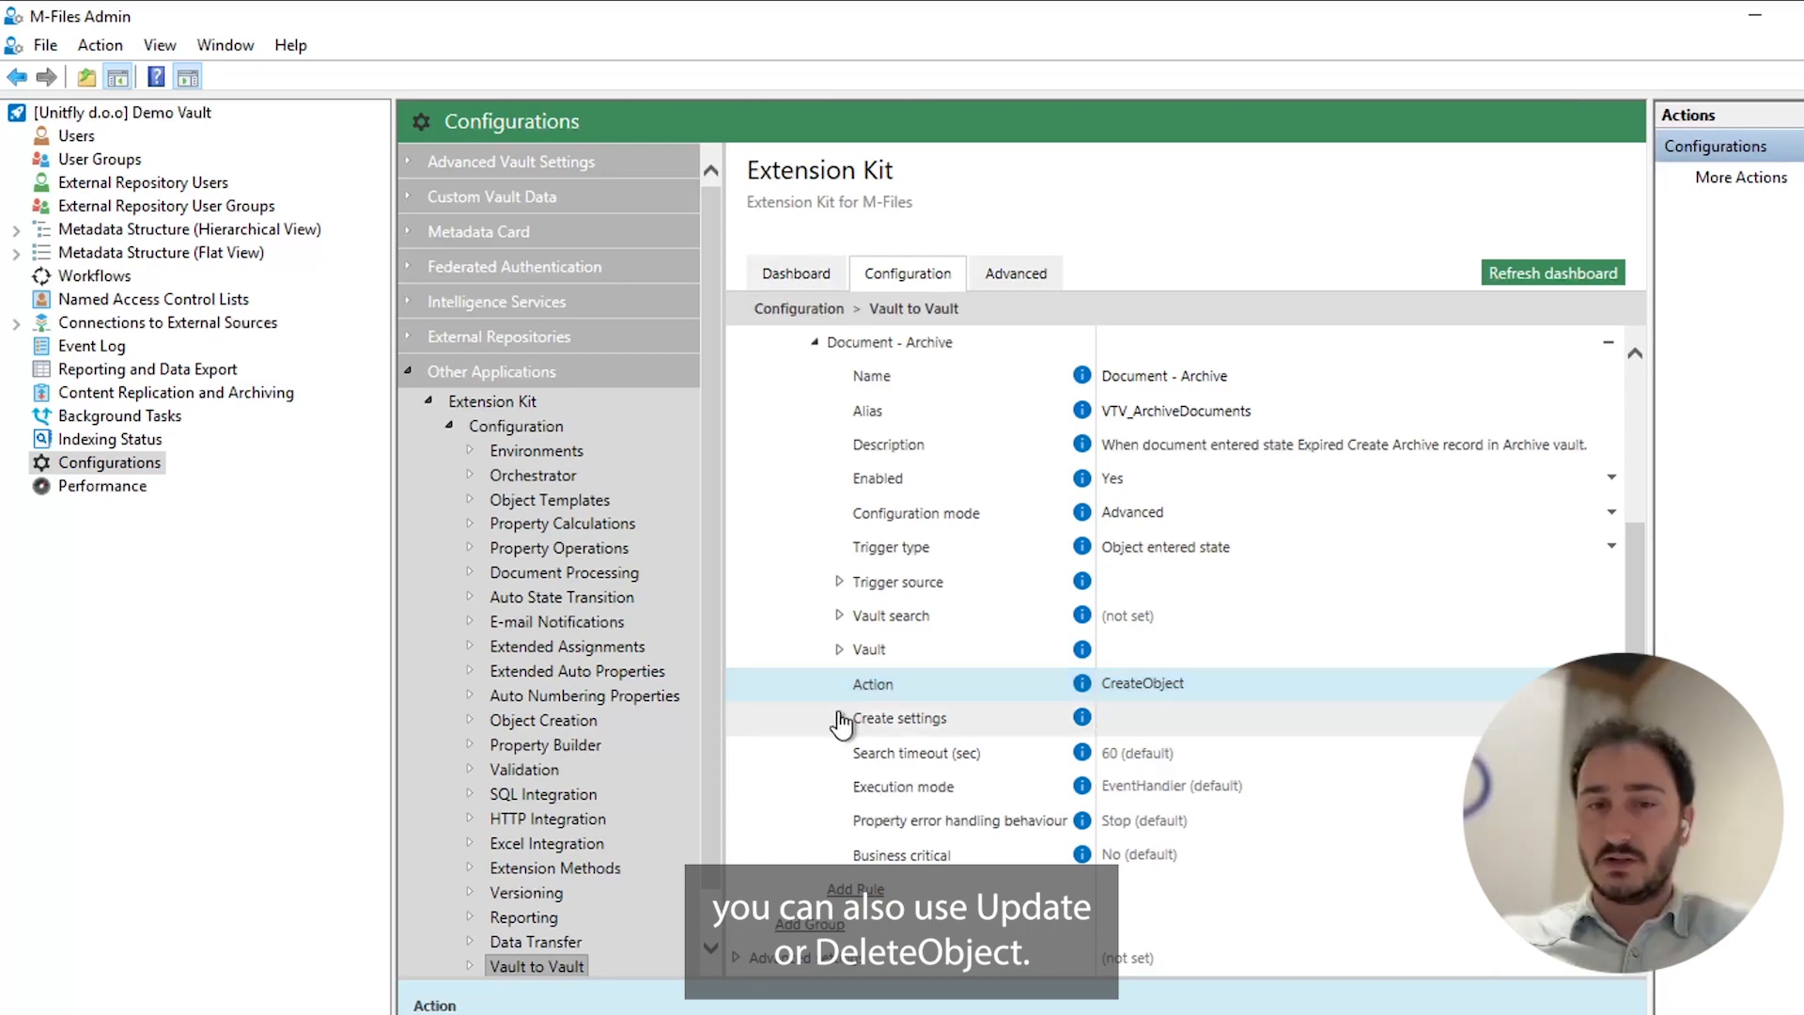
# Examine the object type and object class aliases in the rule's Create settings, then collapse both.
pyautogui.click(839, 718)
pyautogui.scroll(-3, 936, 535)
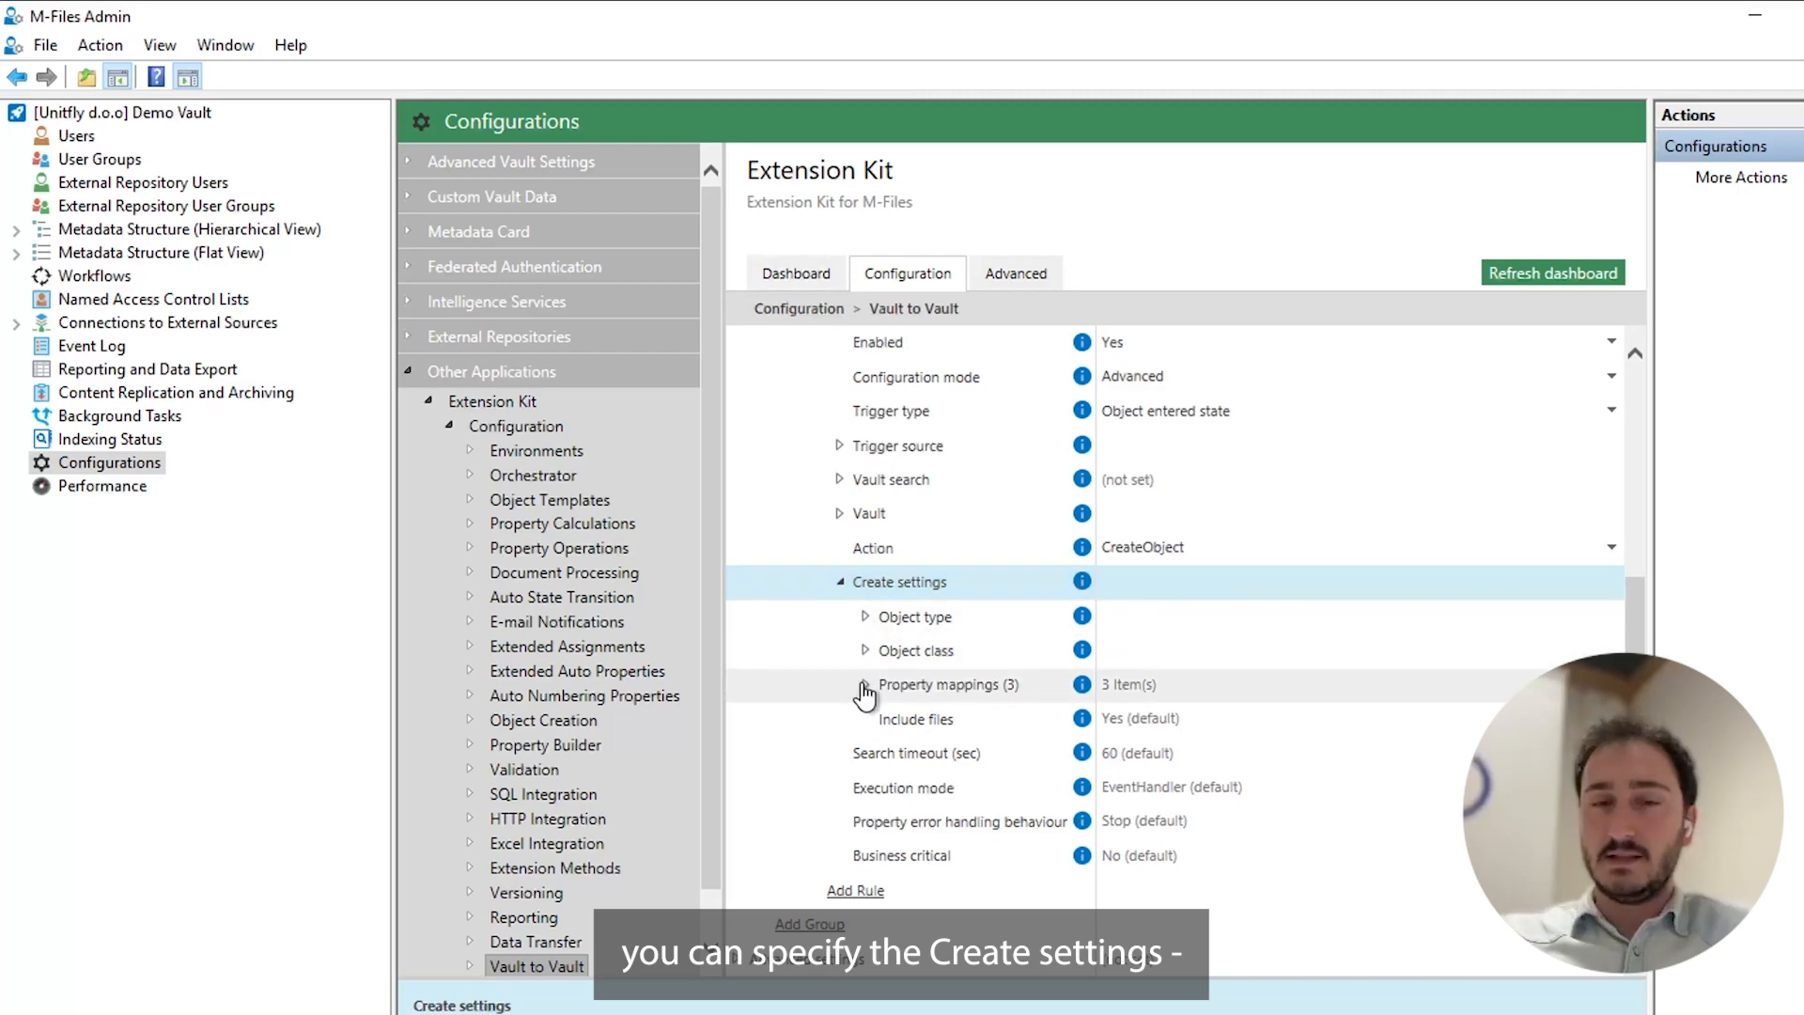
pyautogui.click(866, 616)
pyautogui.scroll(-2, 877, 595)
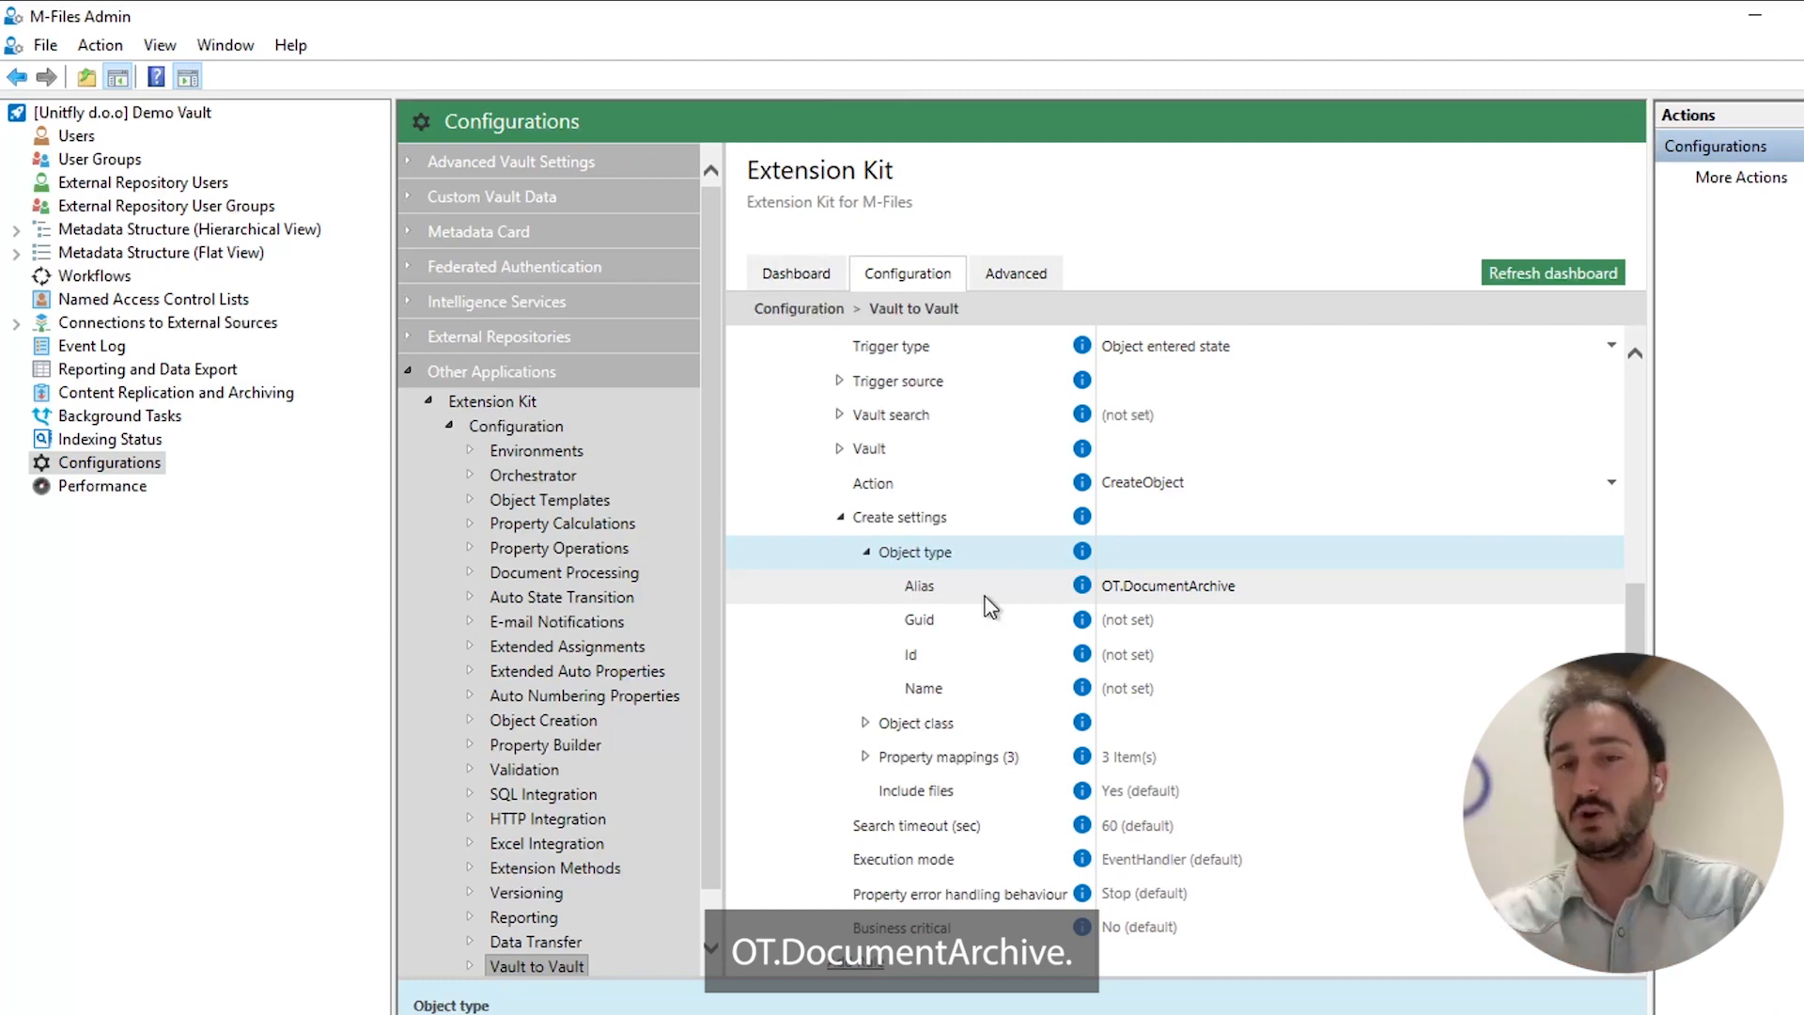
pyautogui.click(865, 723)
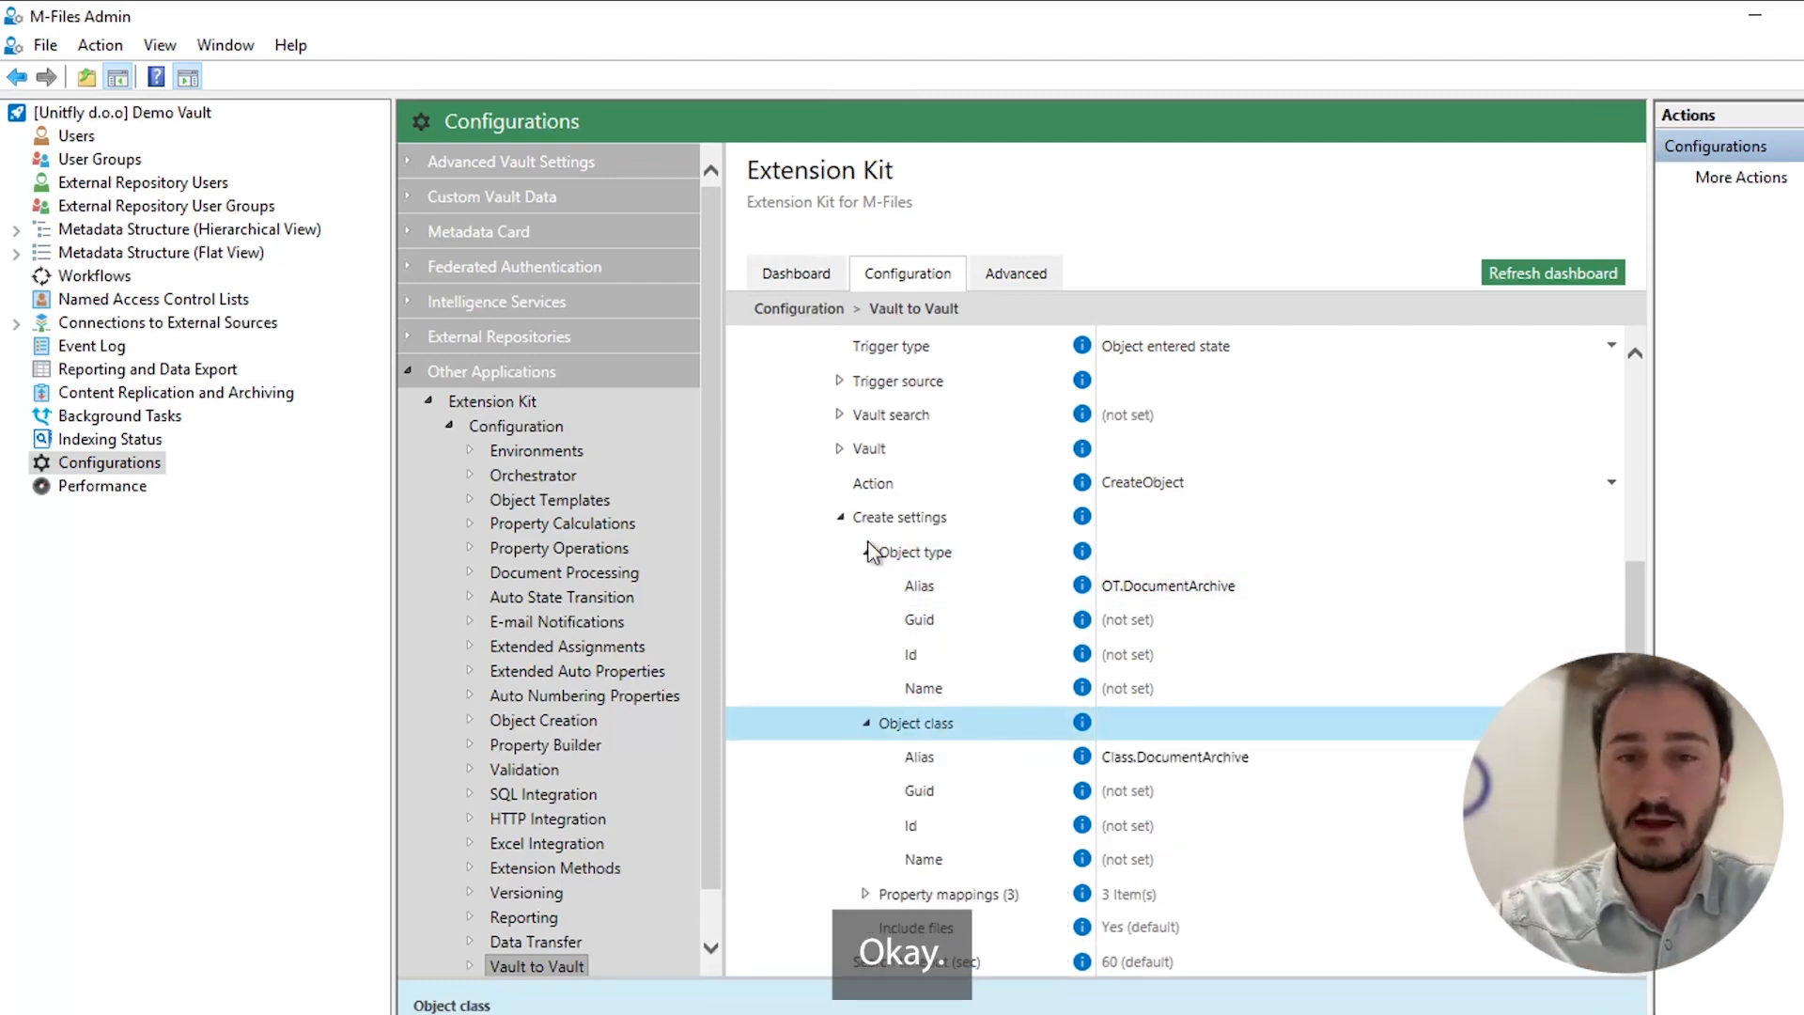
pyautogui.scroll(-1, 870, 611)
pyautogui.scroll(-1, 902, 573)
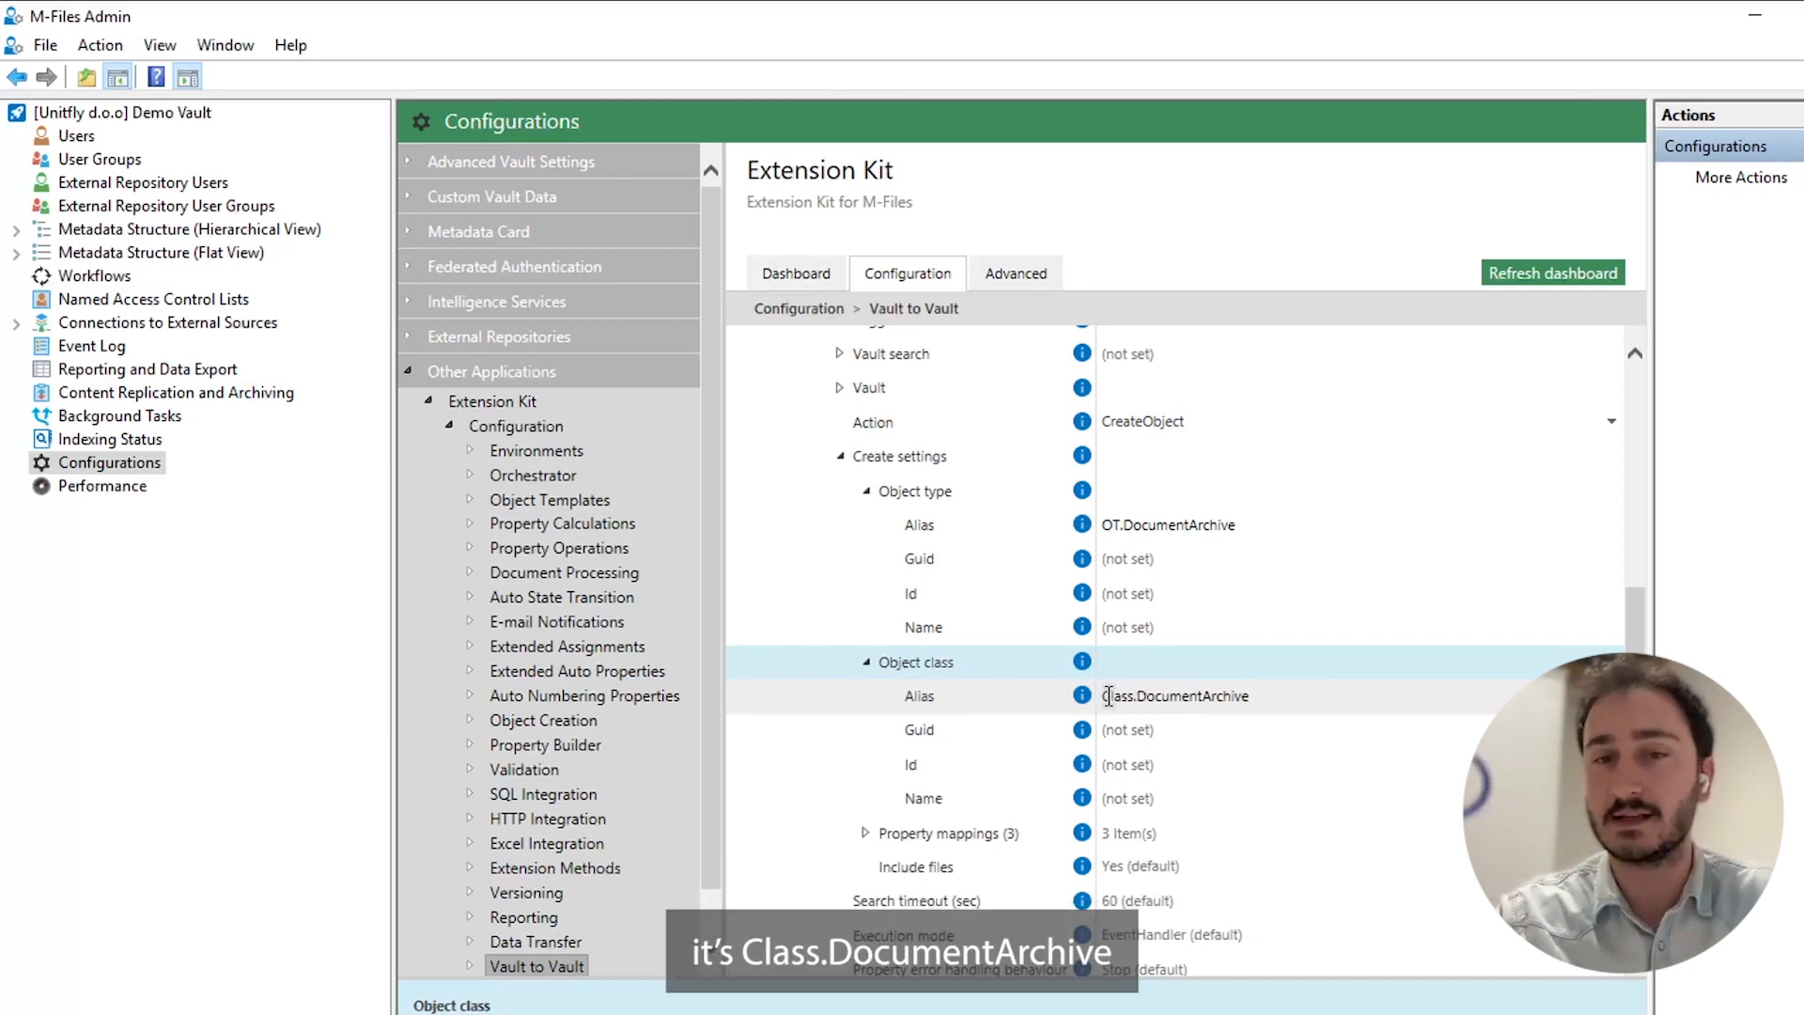
pyautogui.click(865, 490)
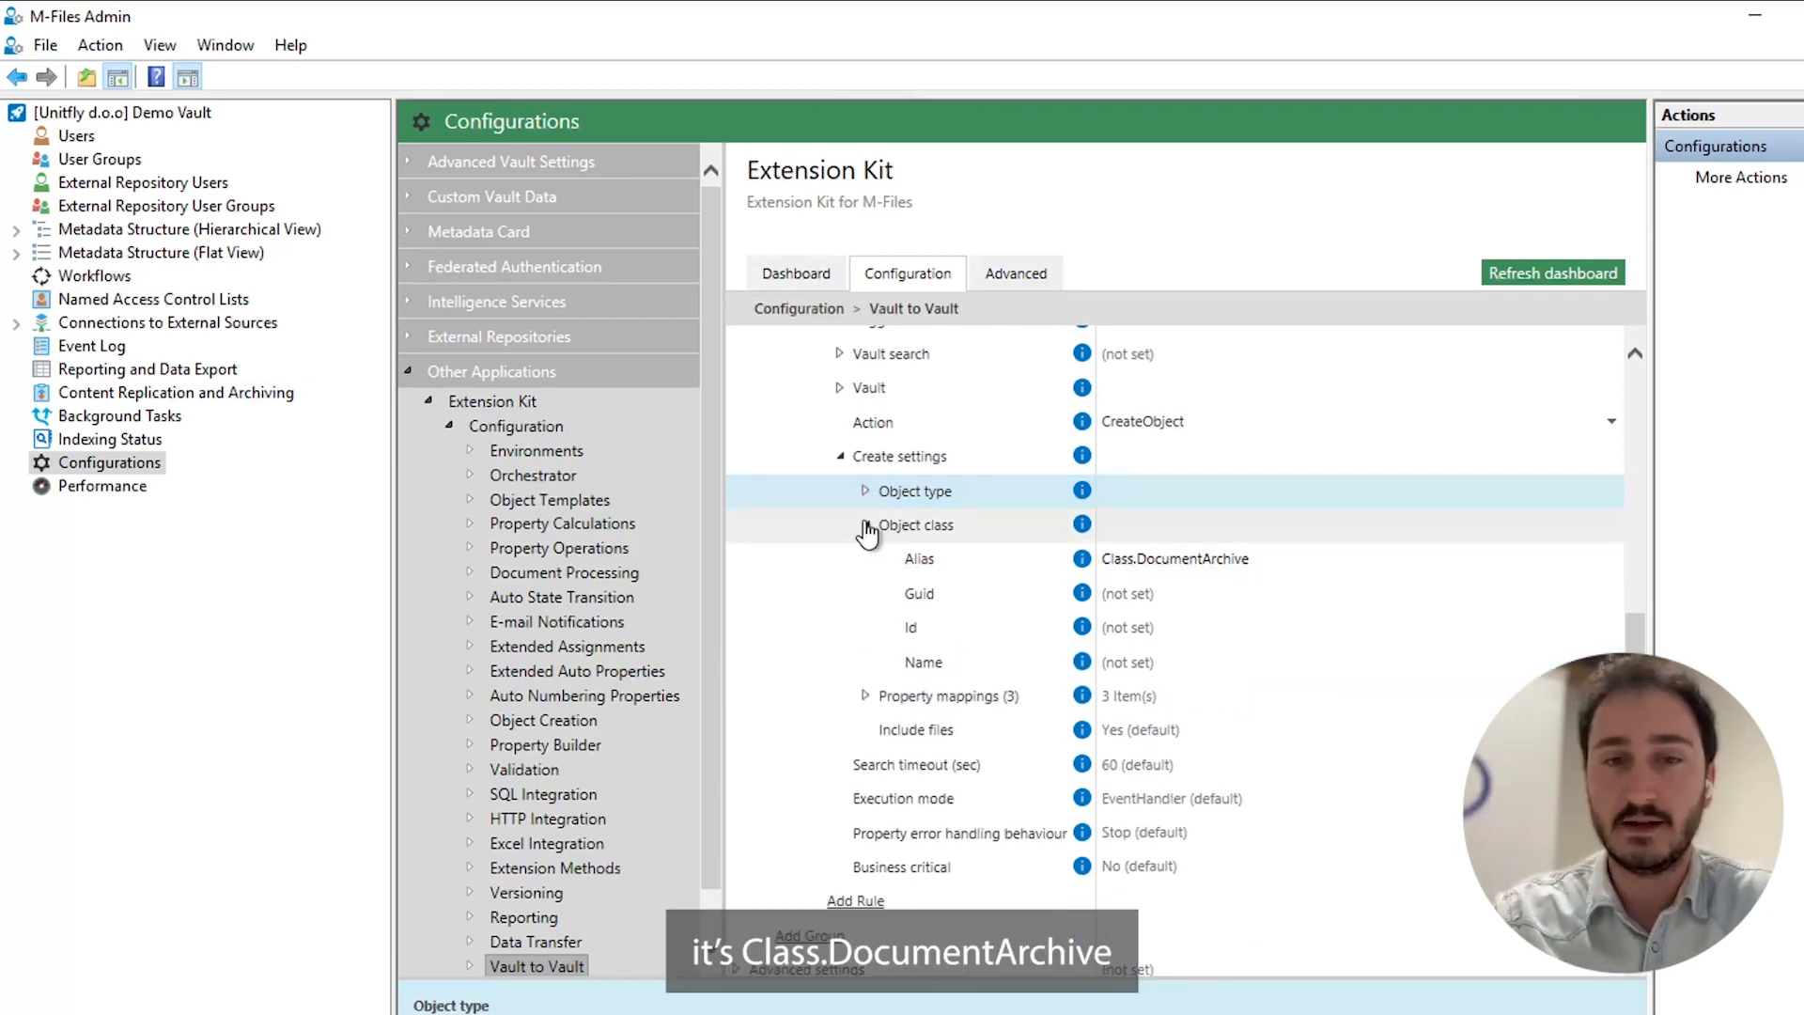
pyautogui.click(865, 526)
# Expand the three property mappings and examine the source type and source of each one.
pyautogui.click(865, 686)
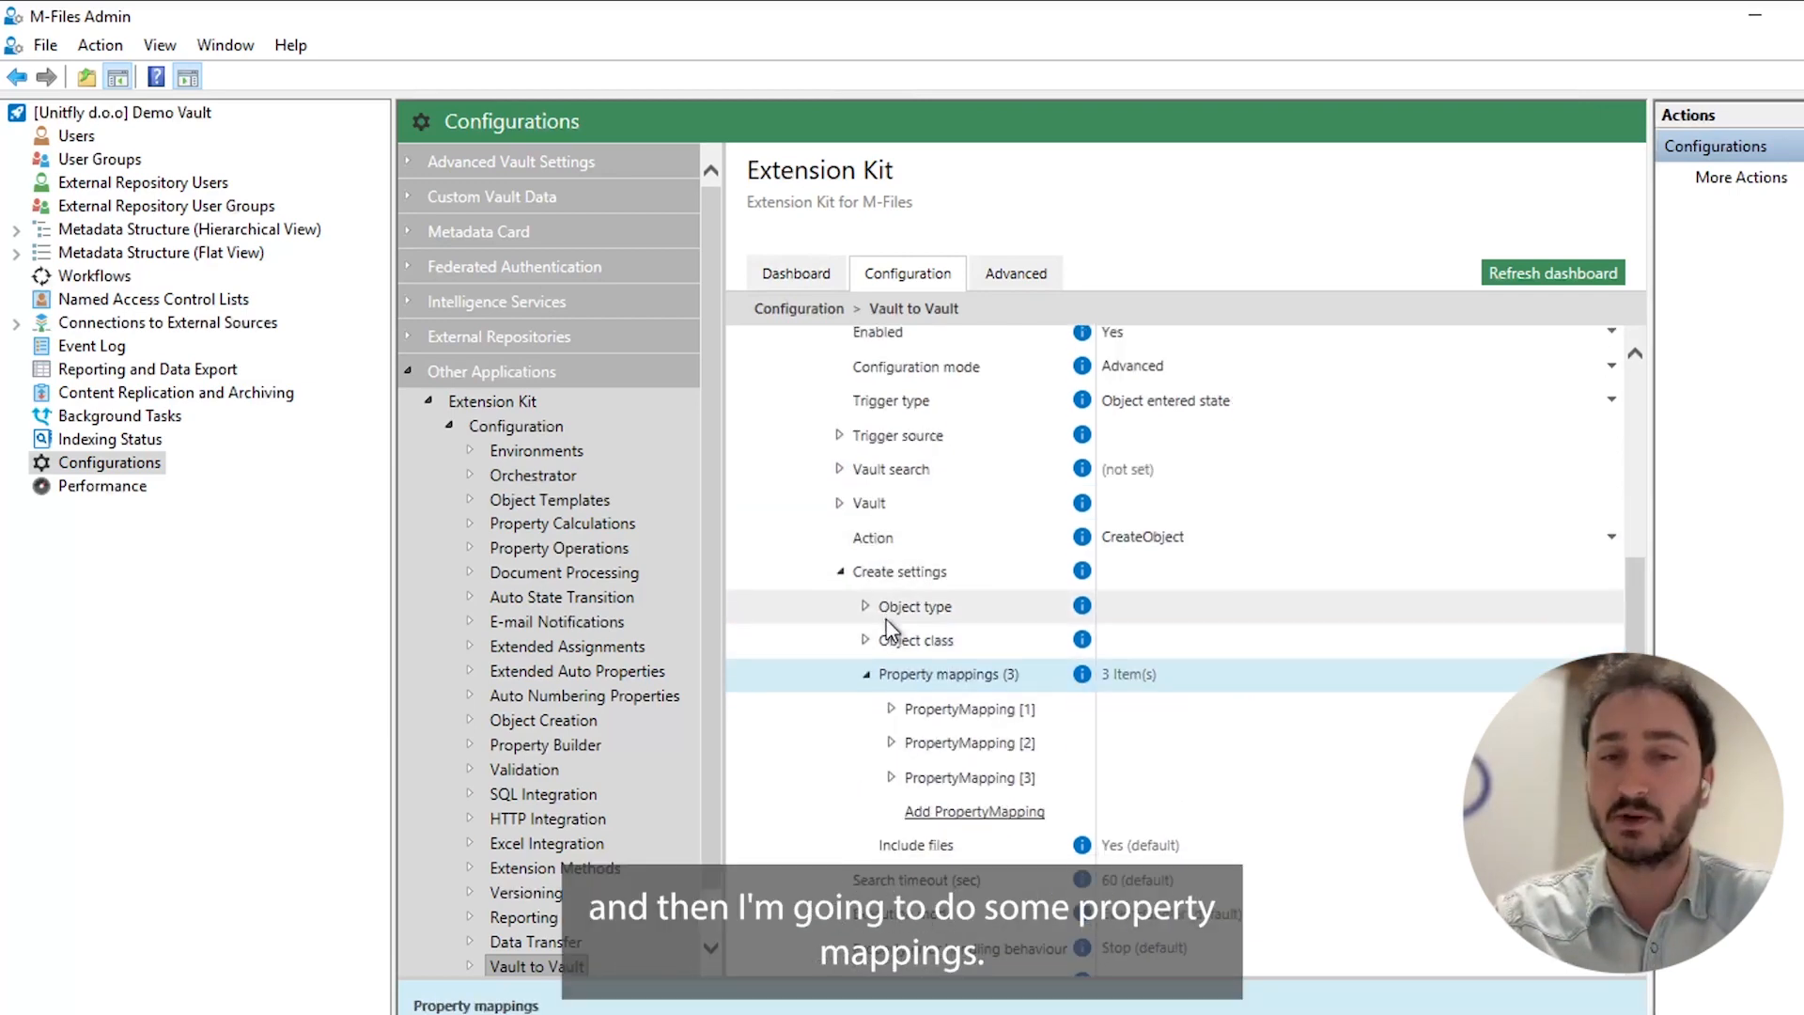
pyautogui.scroll(-1, 885, 622)
pyautogui.click(890, 650)
pyautogui.click(890, 618)
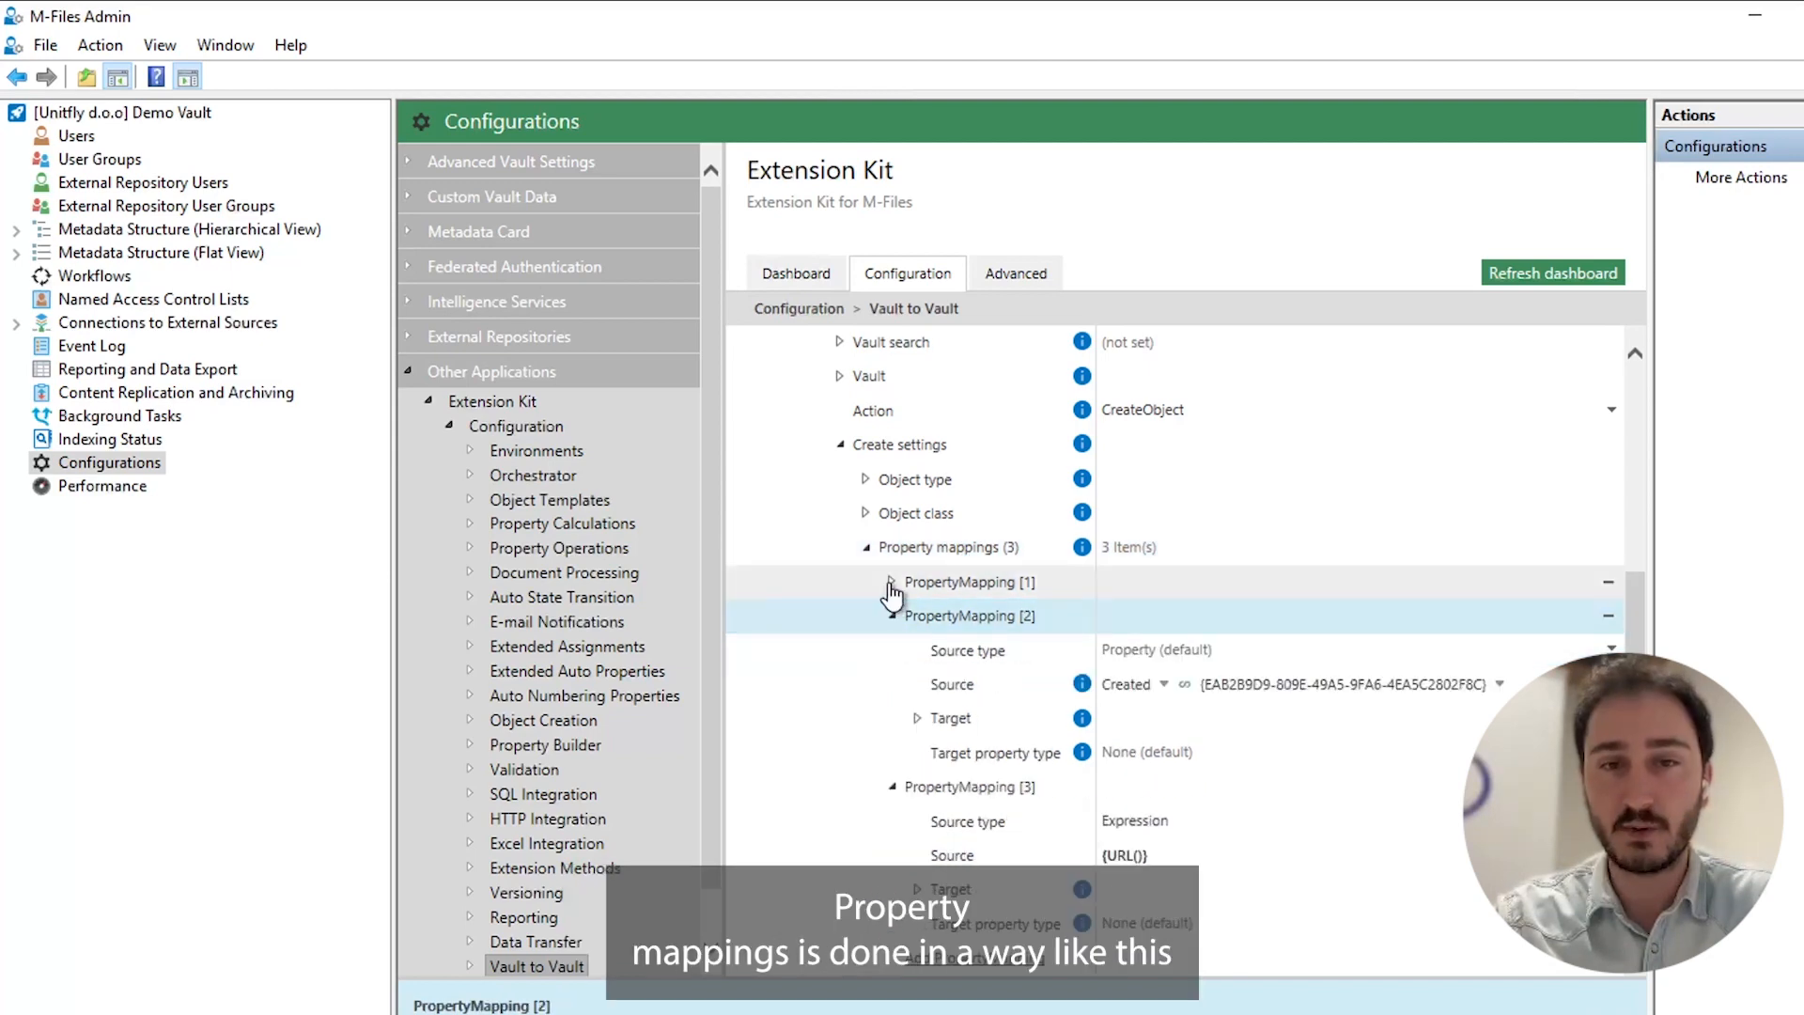
pyautogui.click(891, 583)
pyautogui.scroll(-2, 902, 597)
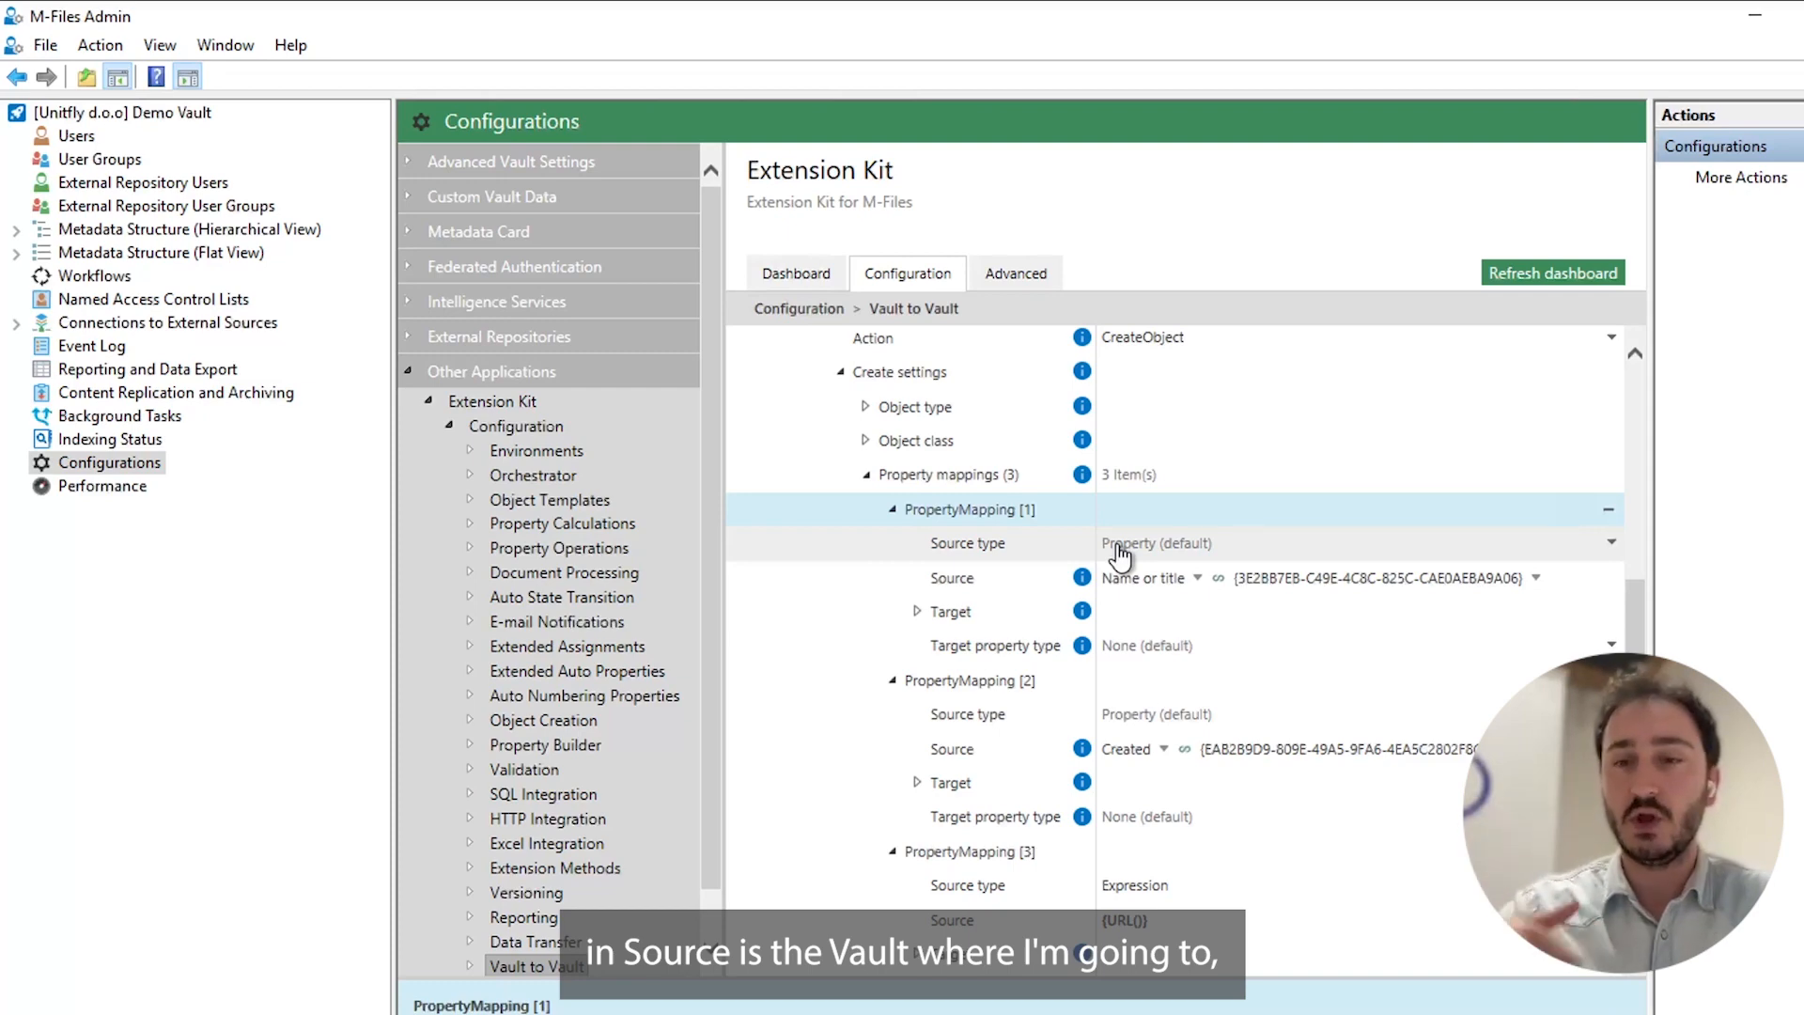
pyautogui.scroll(5, 1118, 564)
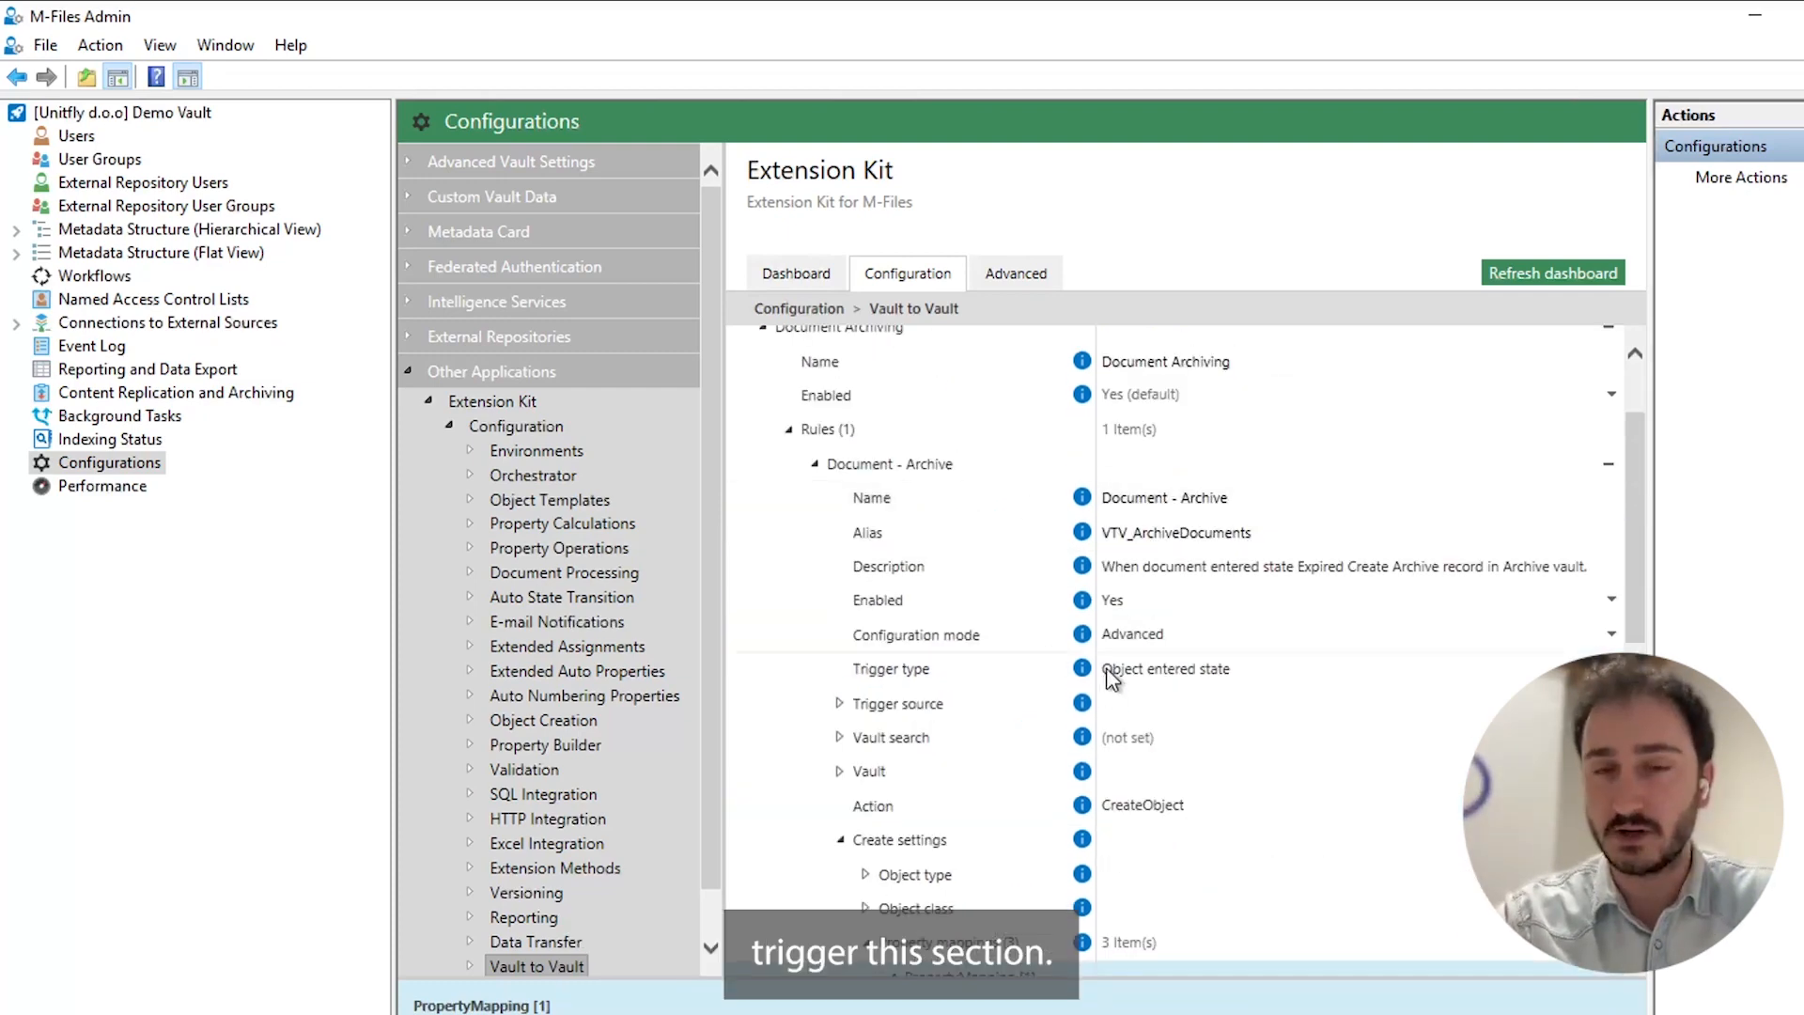
pyautogui.scroll(-5, 1095, 693)
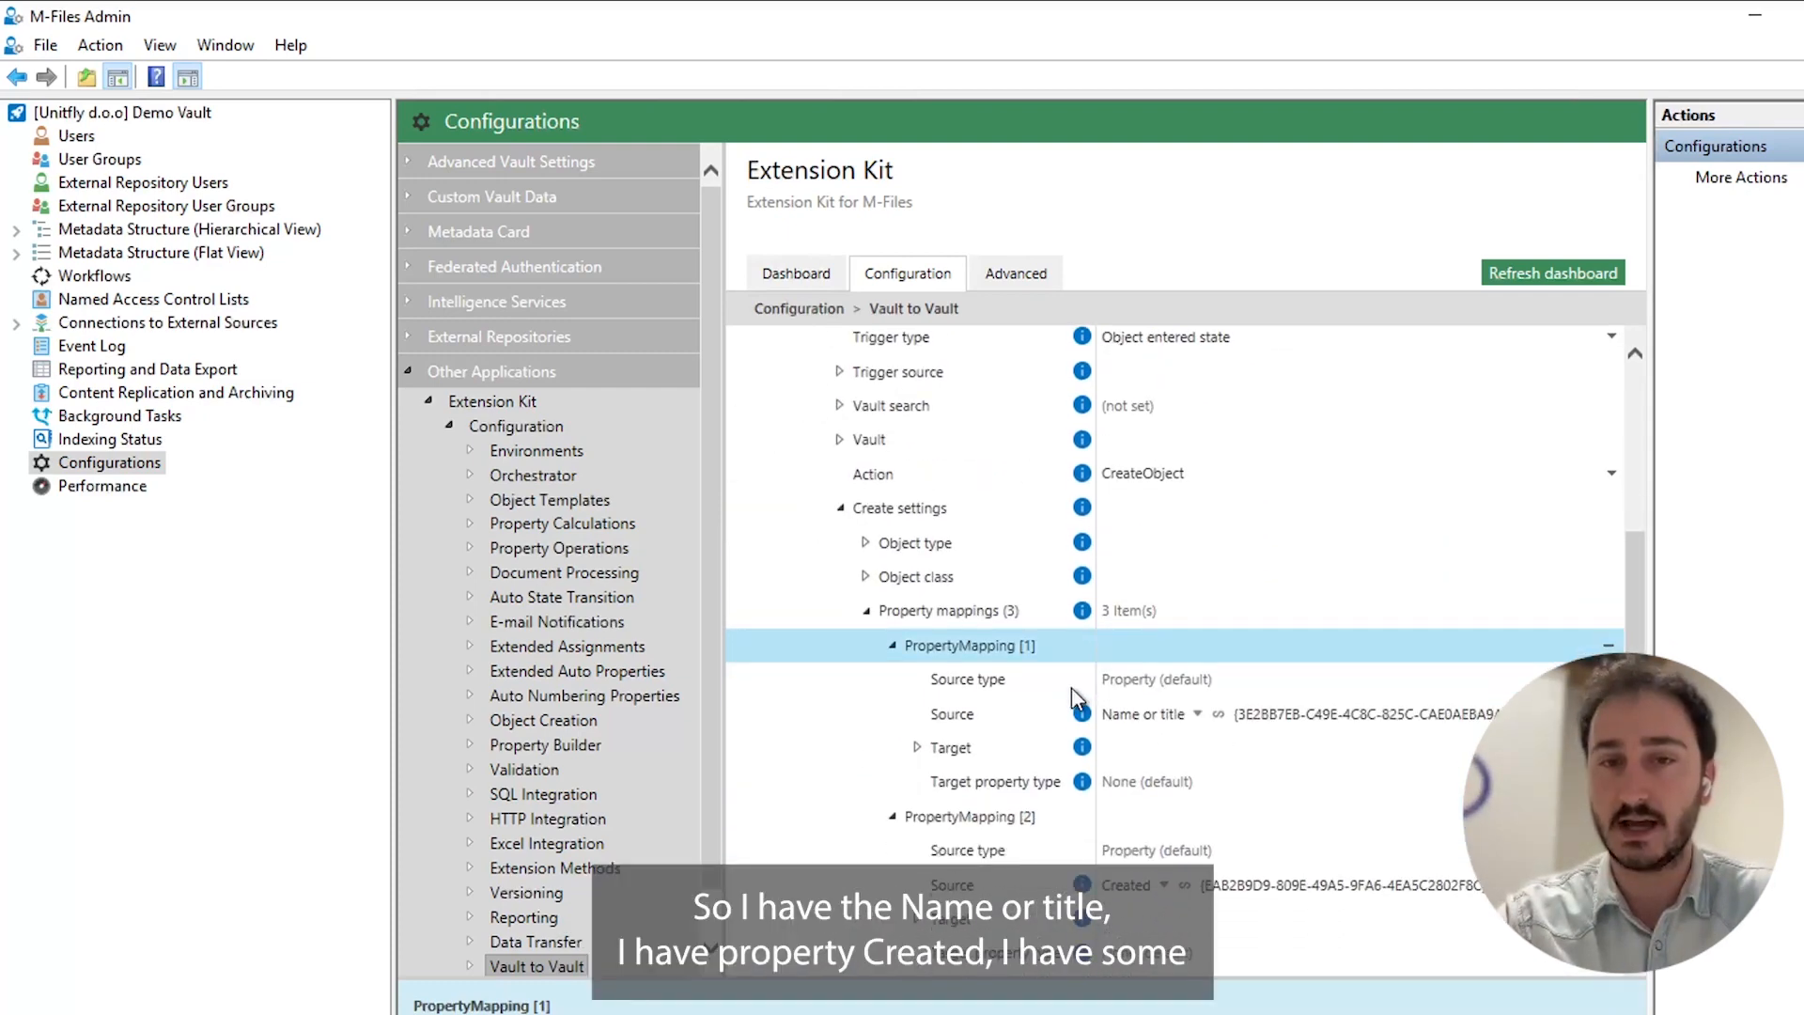
pyautogui.scroll(-3, 1089, 714)
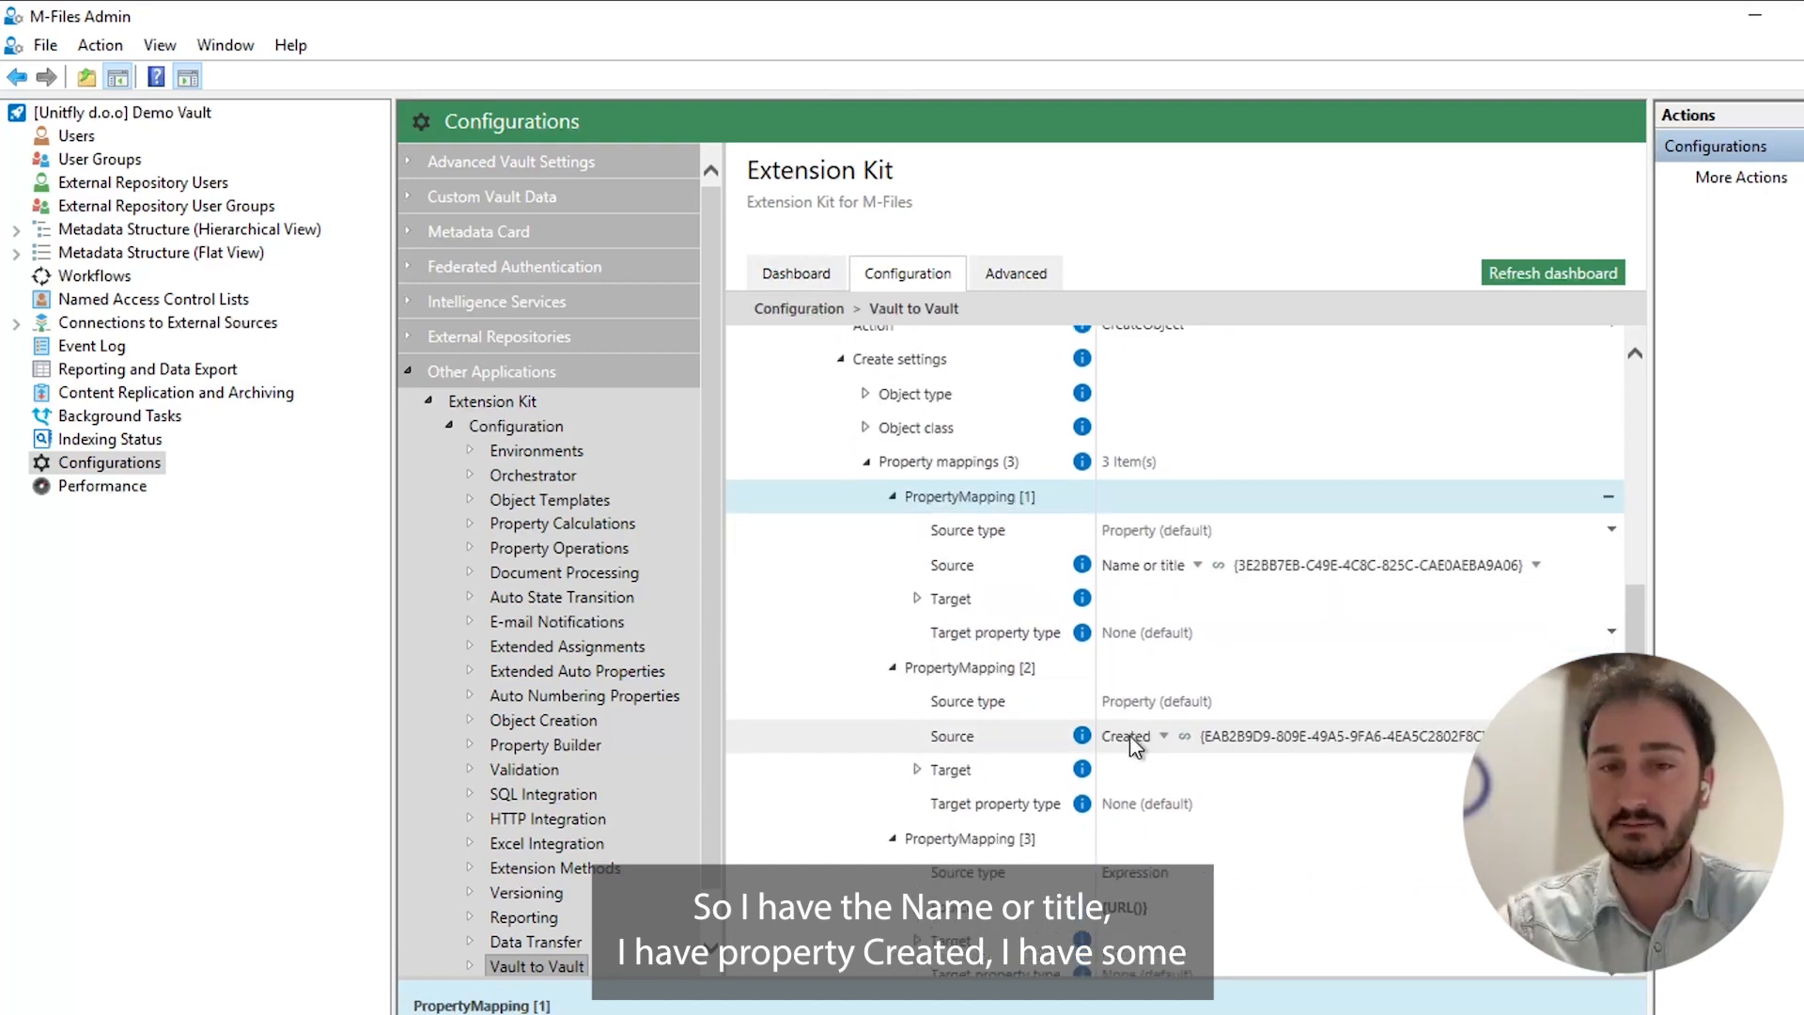
pyautogui.scroll(-3, 1118, 733)
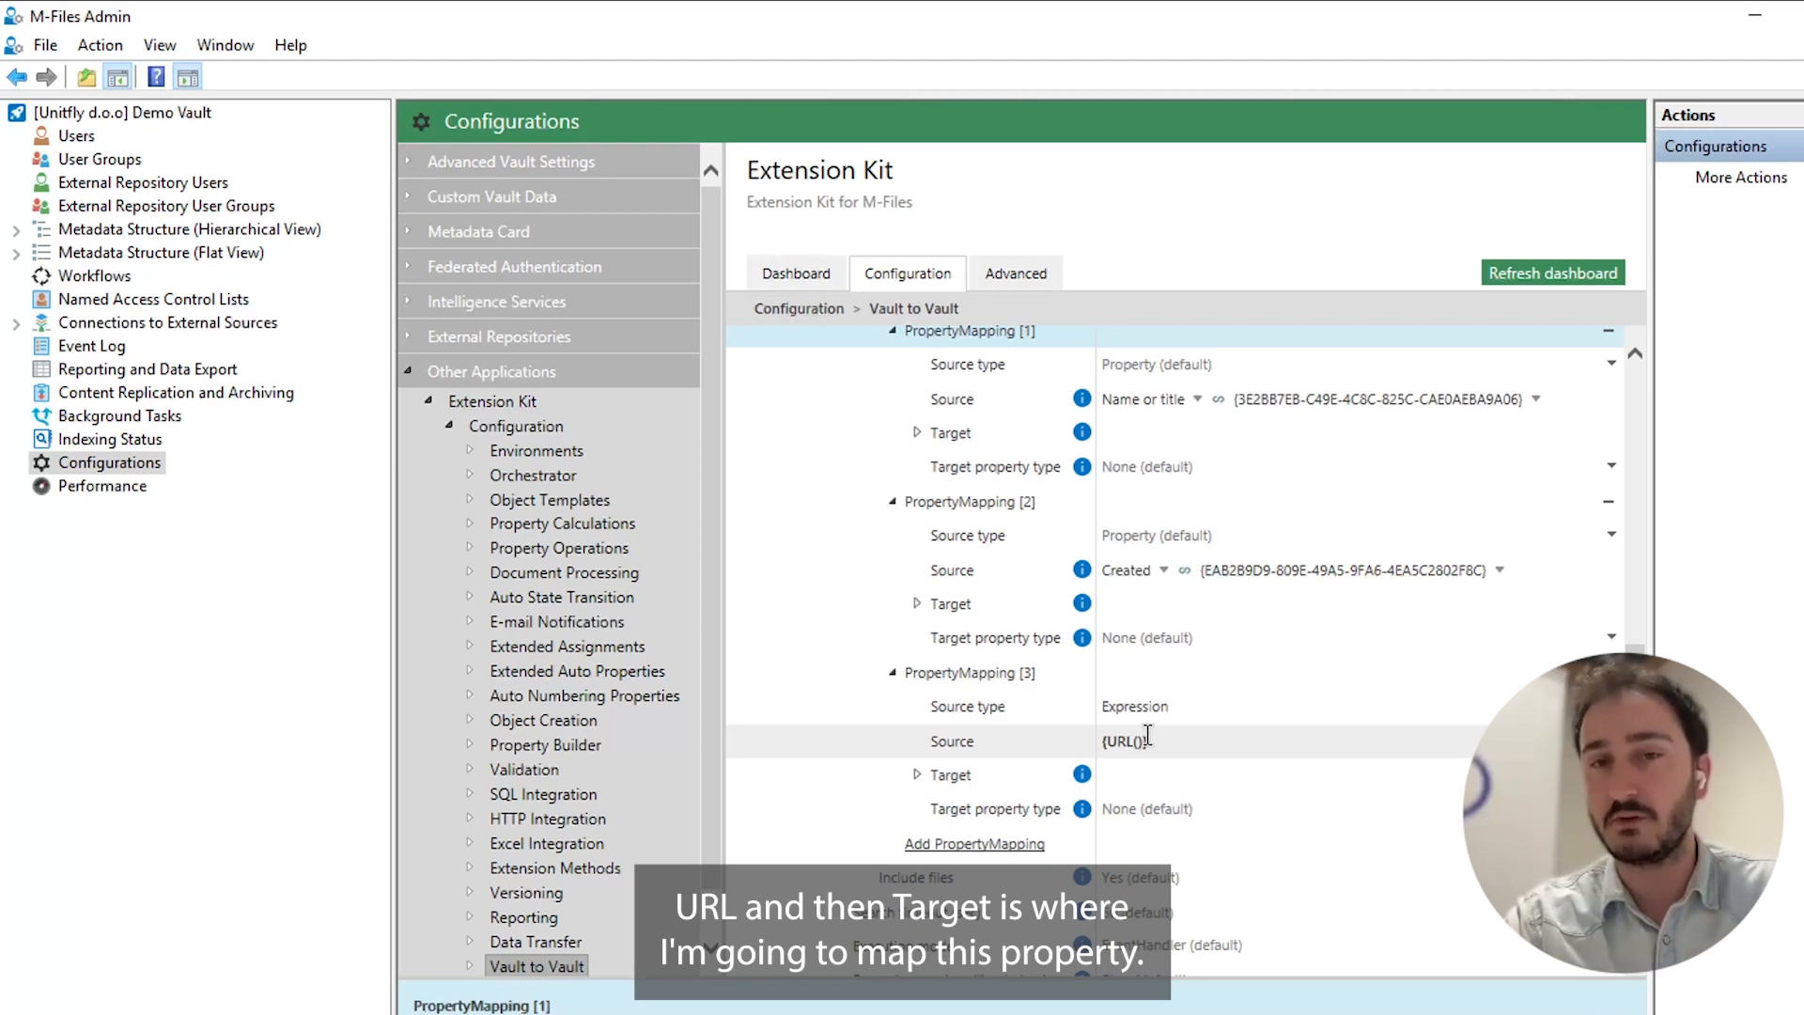
# Examine the Name or title mapping's target alias and recheck the target Vault connection settings.
pyautogui.click(932, 438)
pyautogui.click(917, 435)
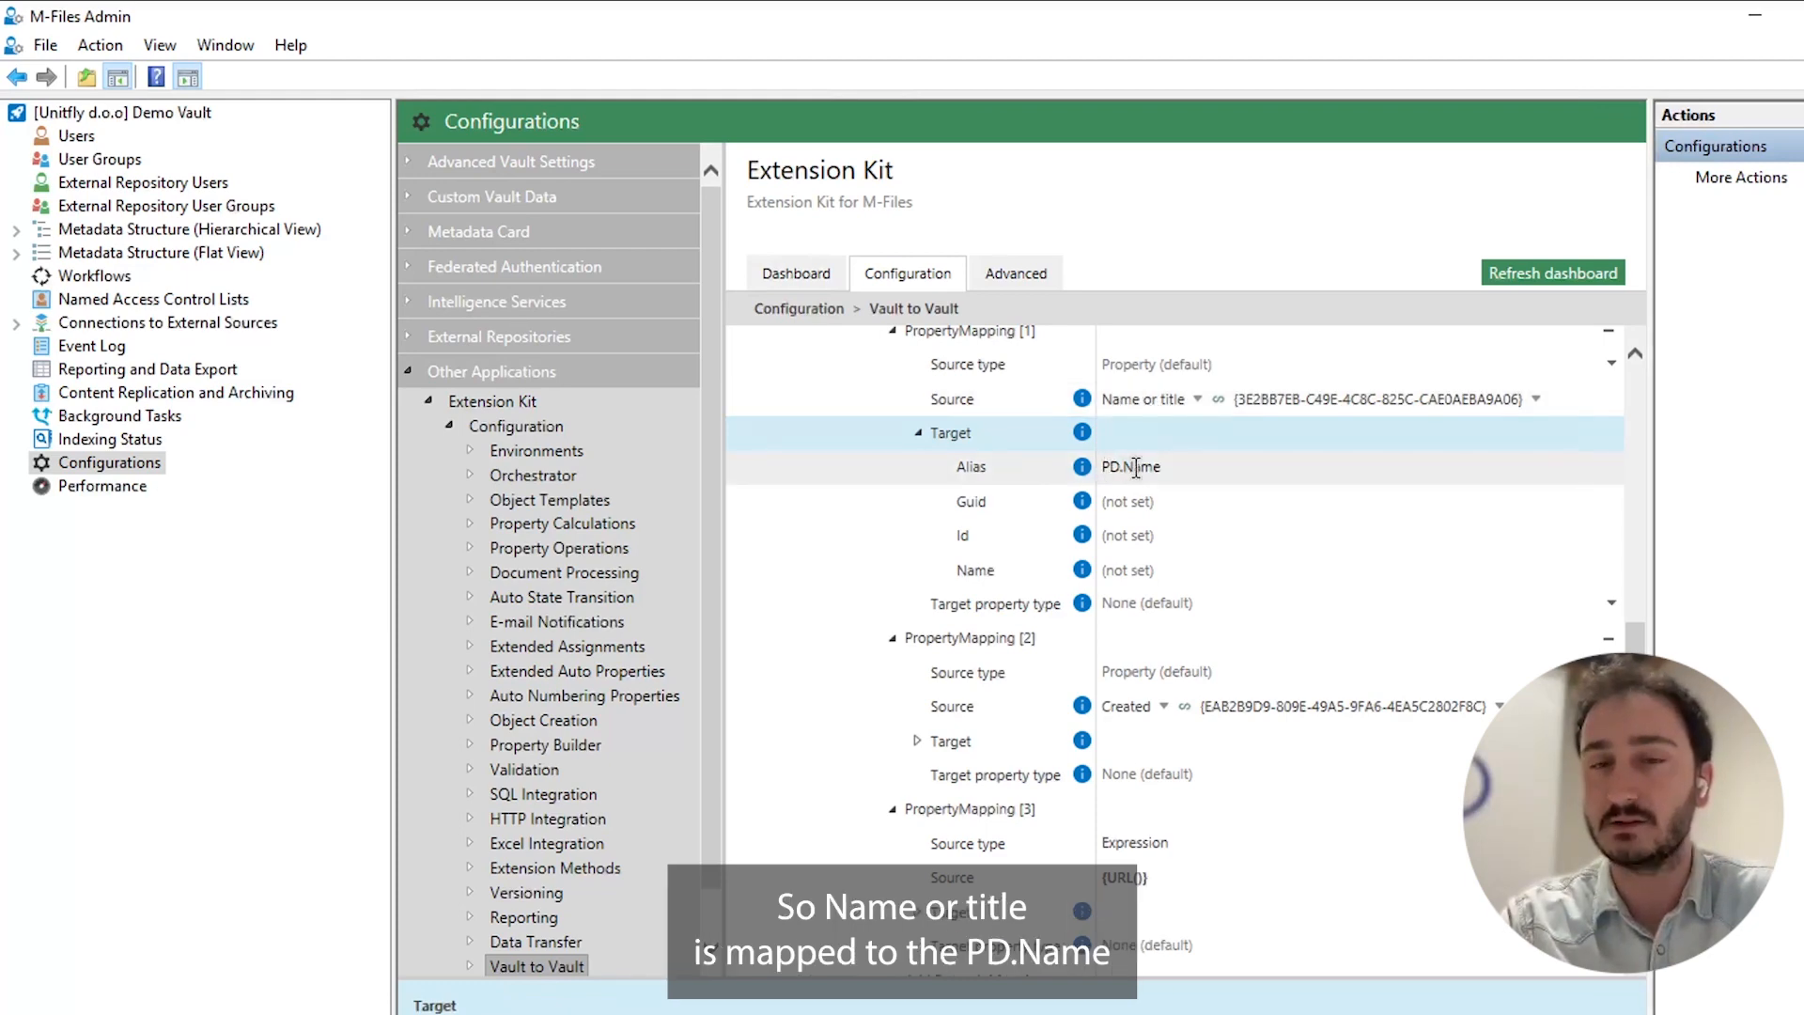
pyautogui.scroll(3, 1135, 467)
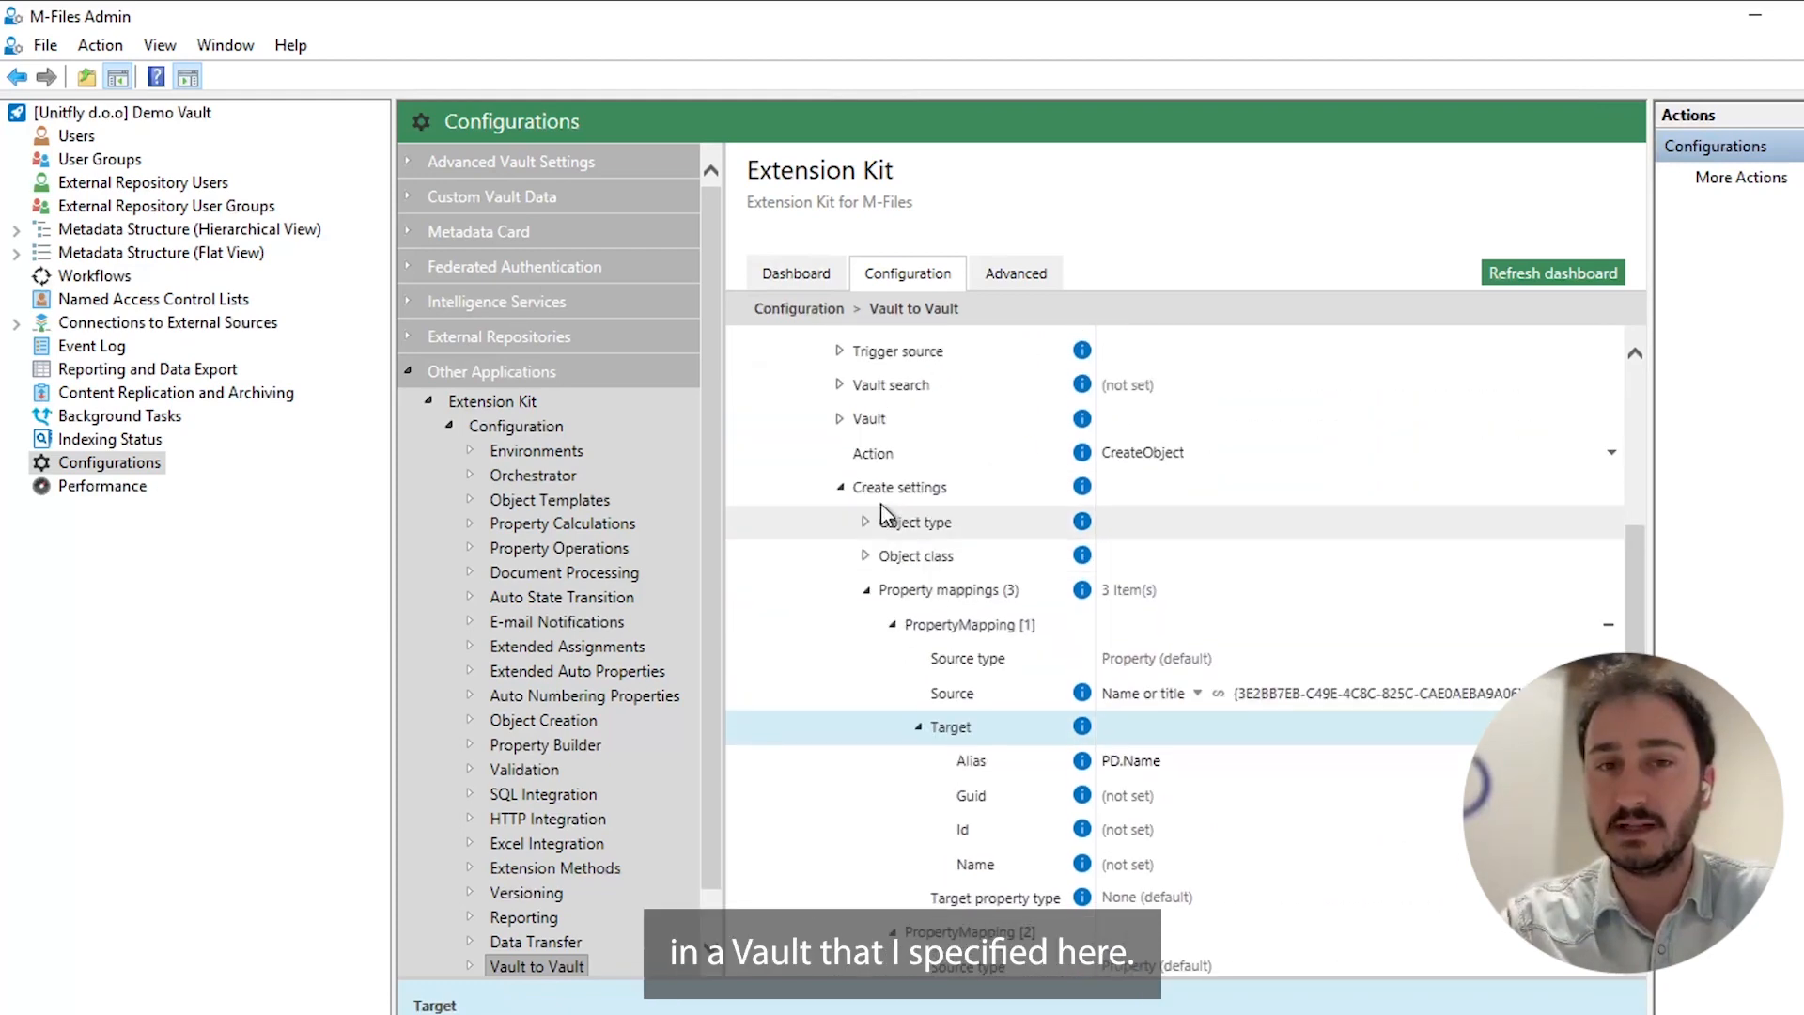
pyautogui.click(840, 418)
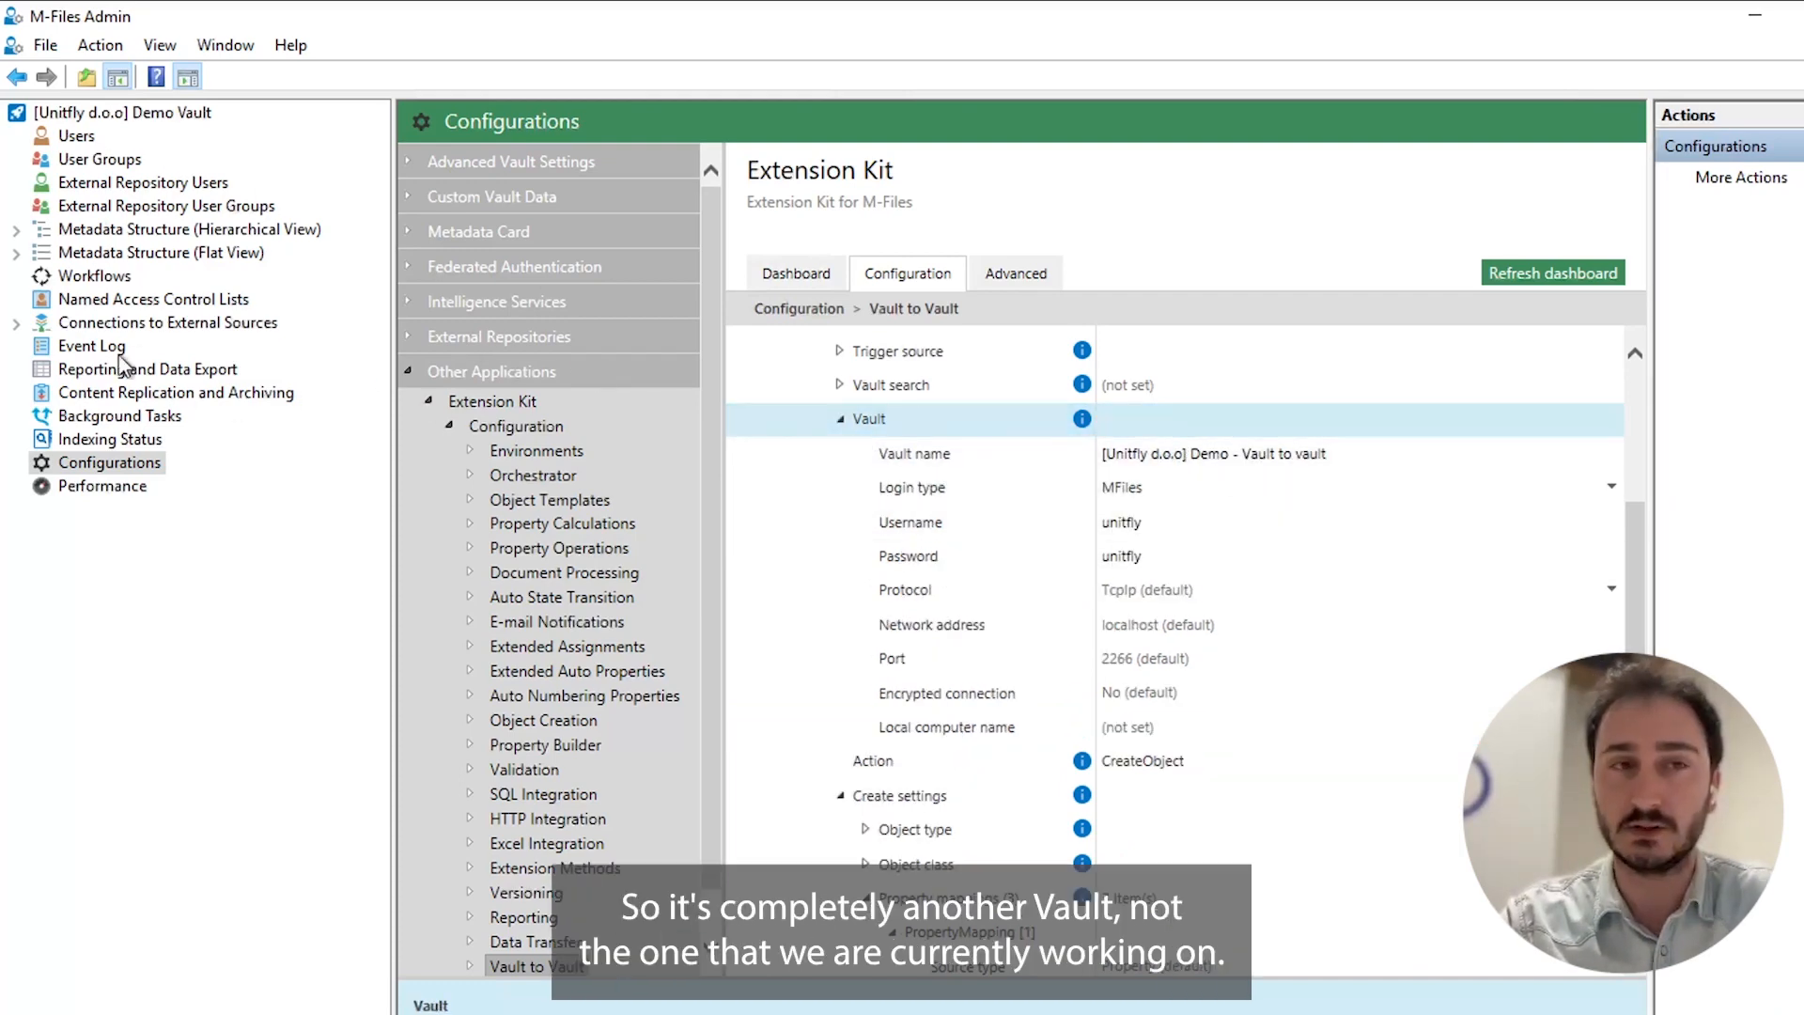
pyautogui.click(840, 418)
# Collapse the first property mapping and examine the target aliases of the Created and {URL()} mappings.
pyautogui.scroll(-3, 883, 611)
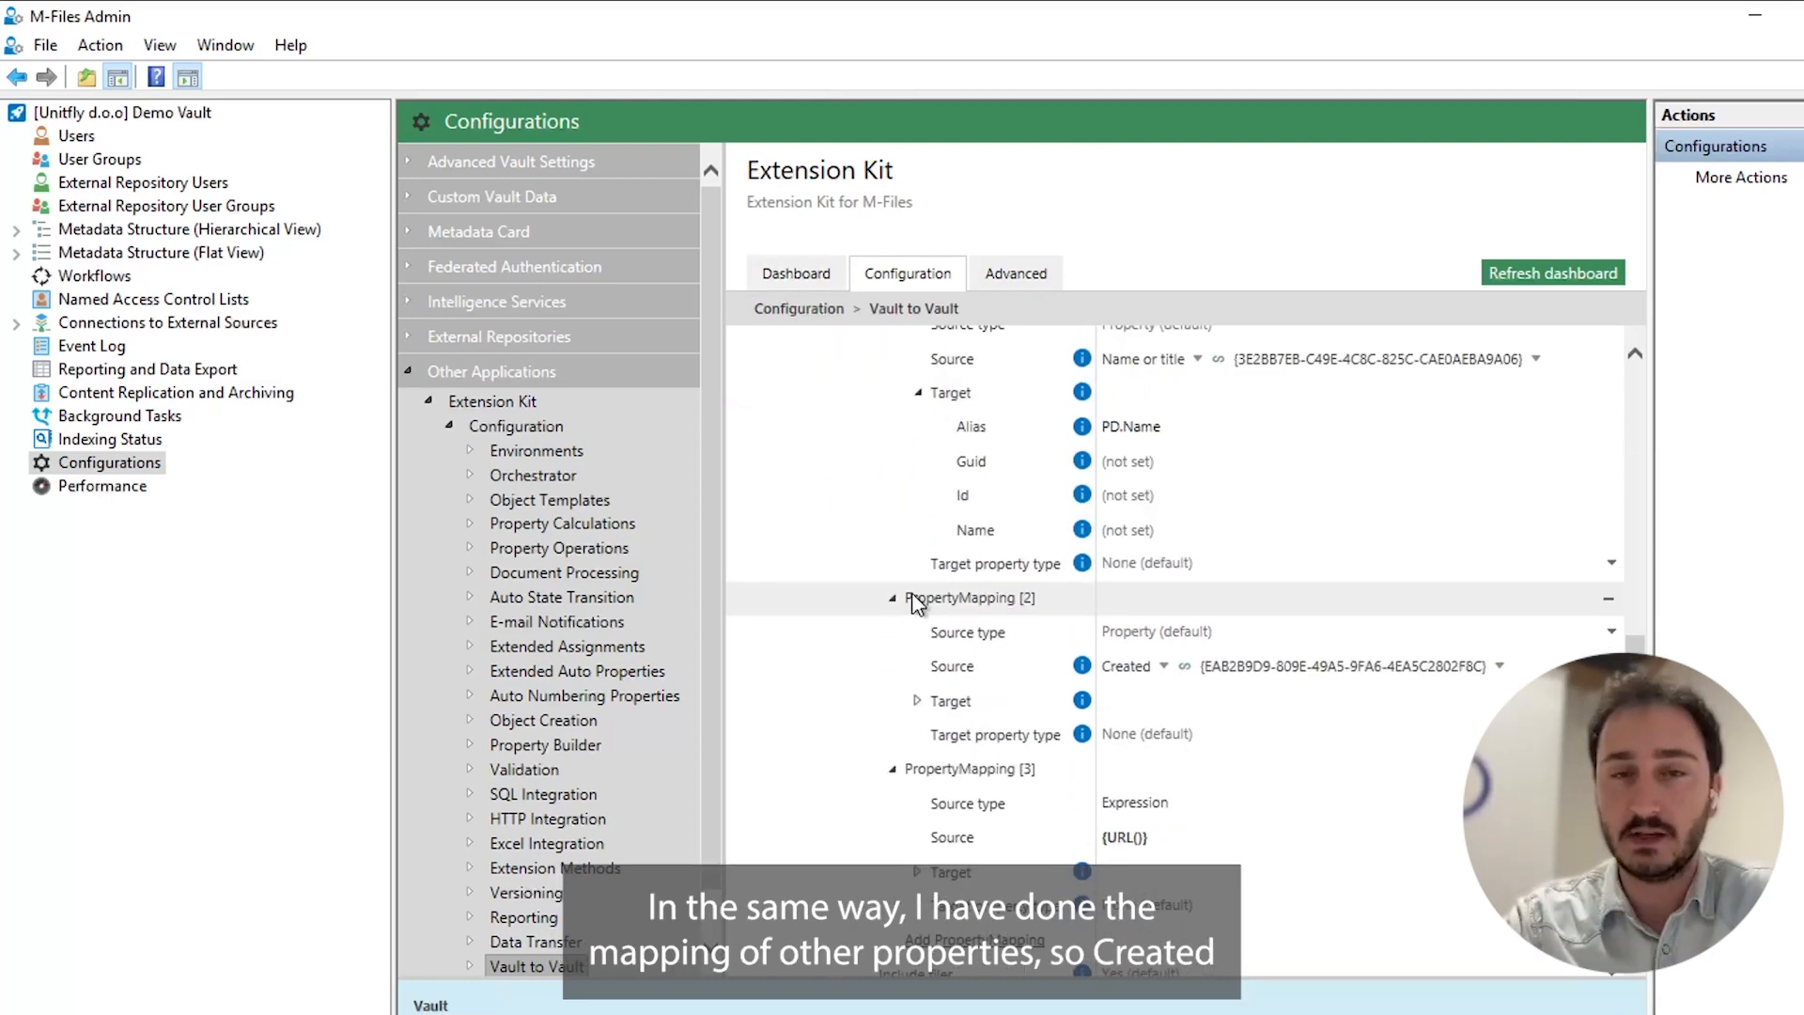
pyautogui.scroll(2, 911, 601)
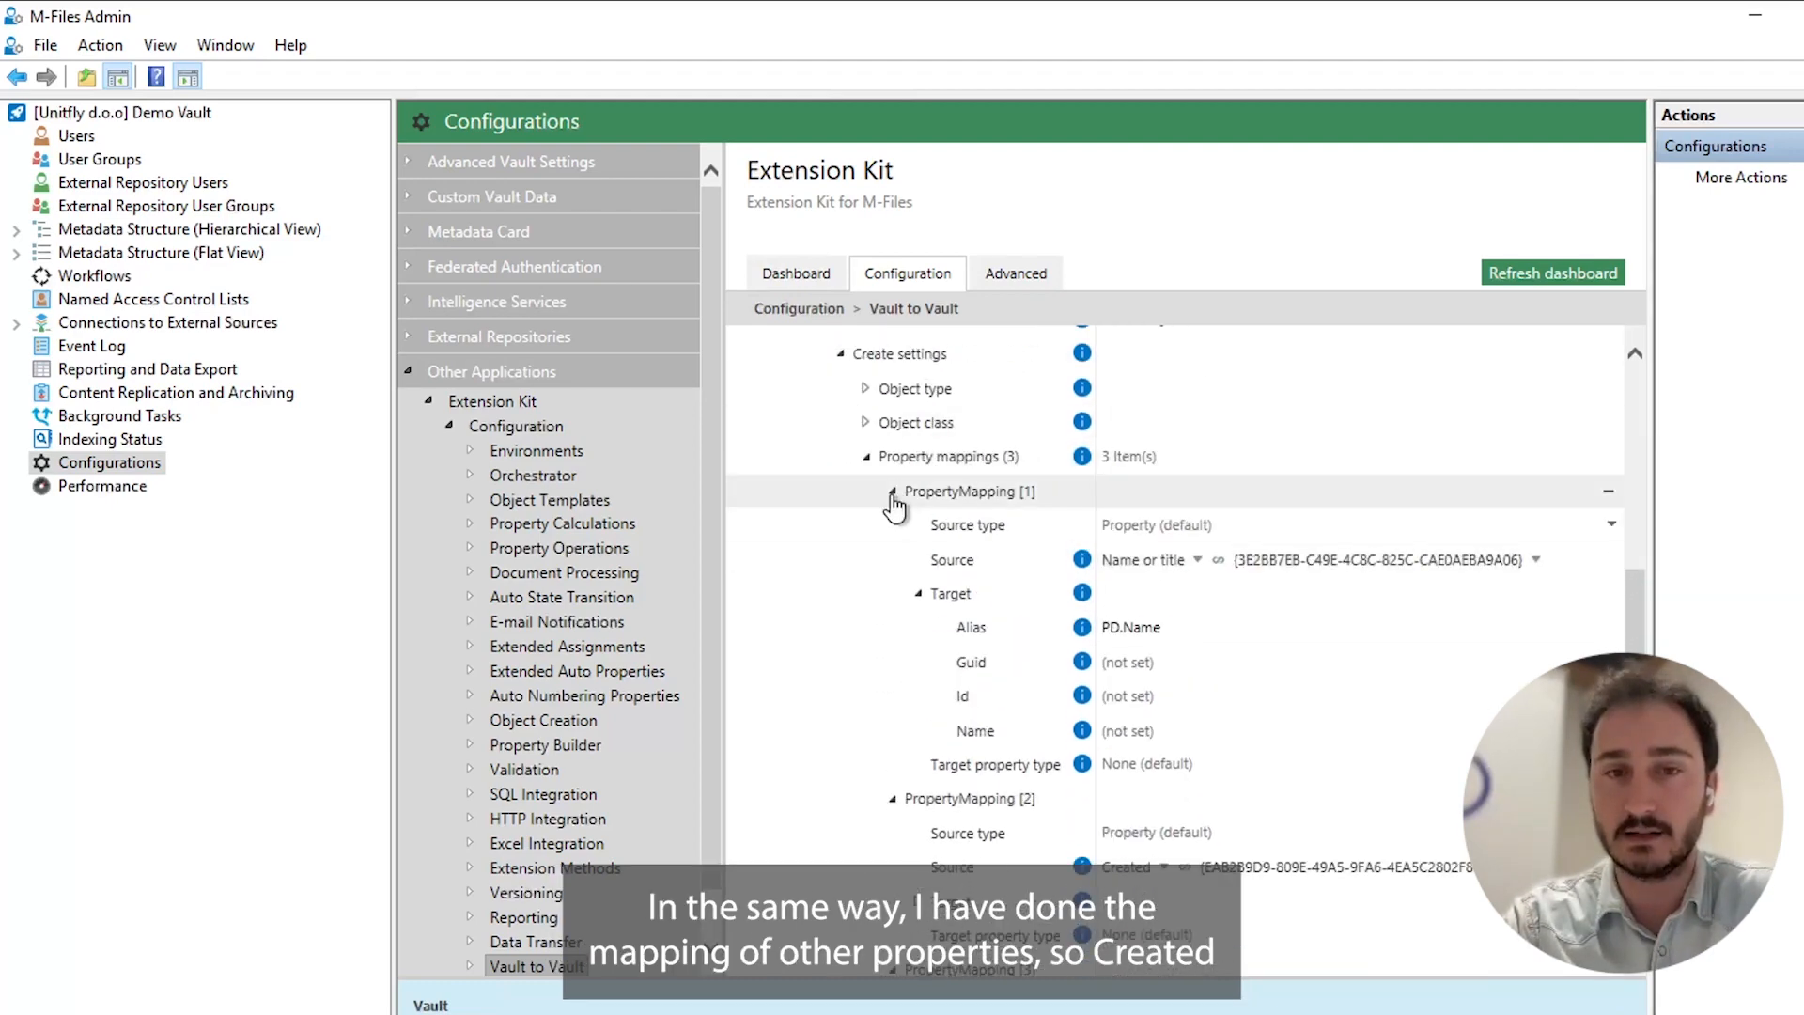
pyautogui.click(892, 492)
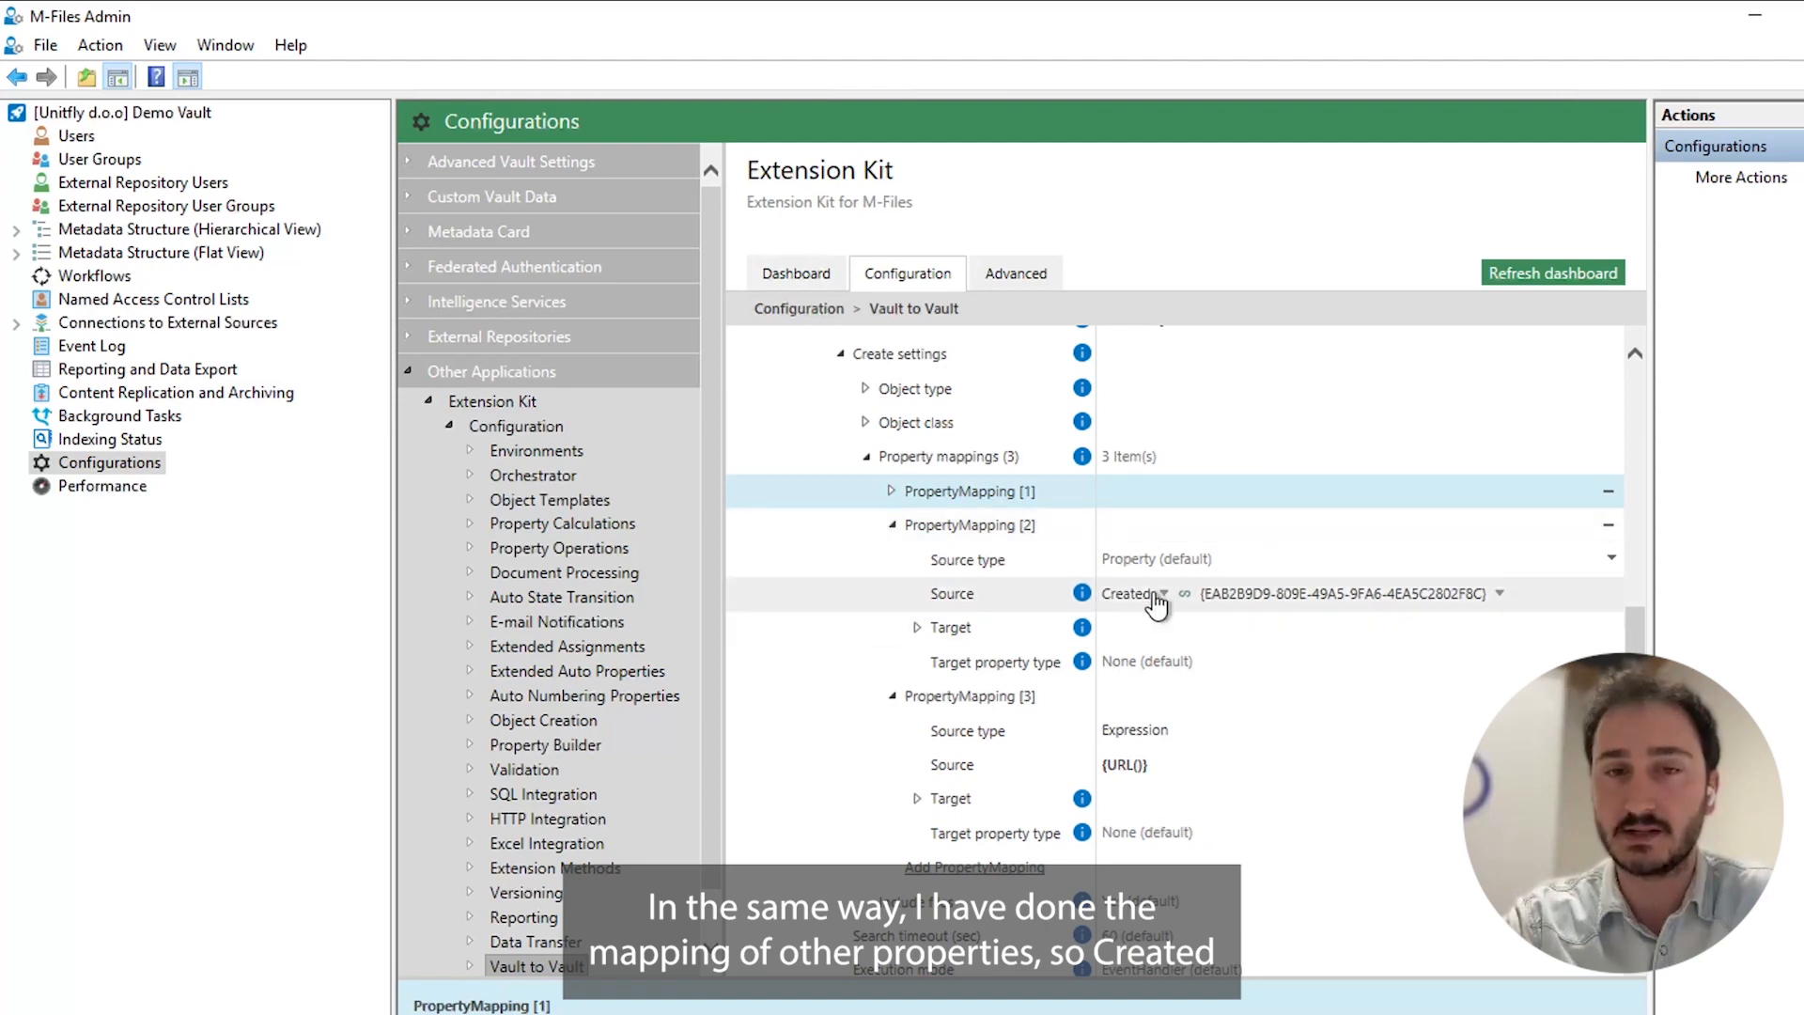
pyautogui.scroll(-1, 966, 591)
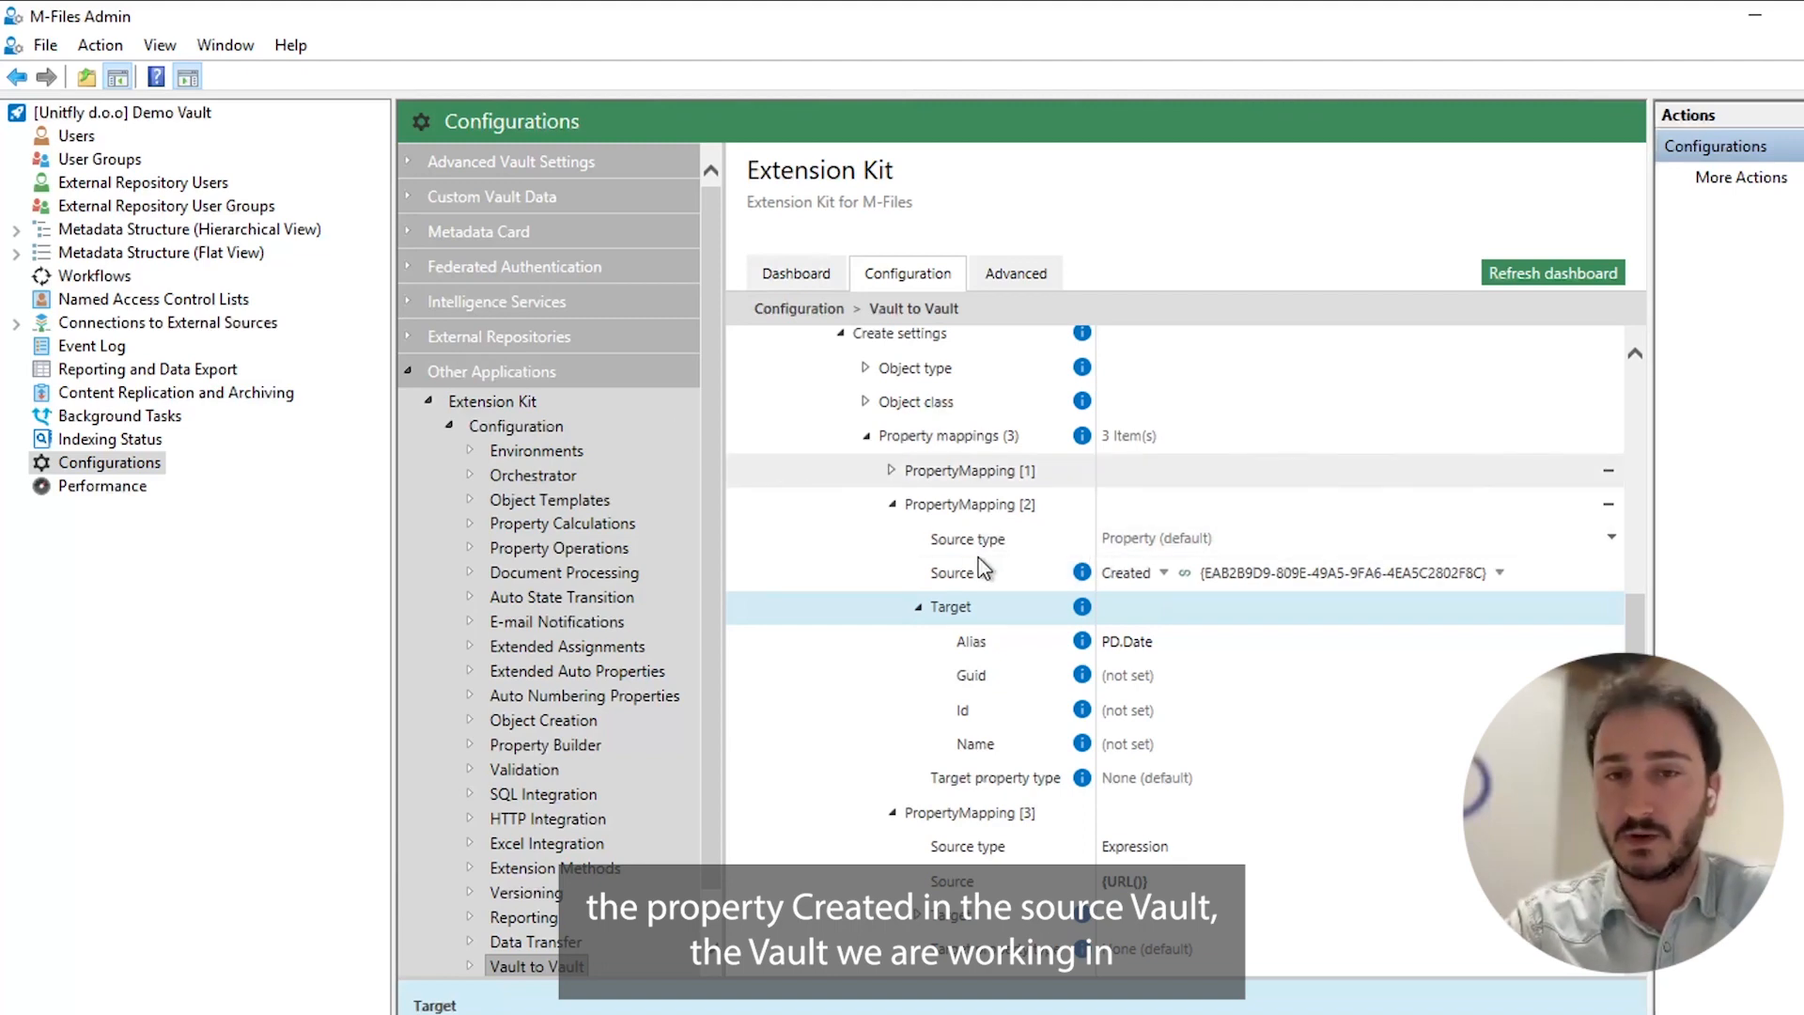
pyautogui.scroll(-1, 983, 558)
pyautogui.scroll(-8, 983, 556)
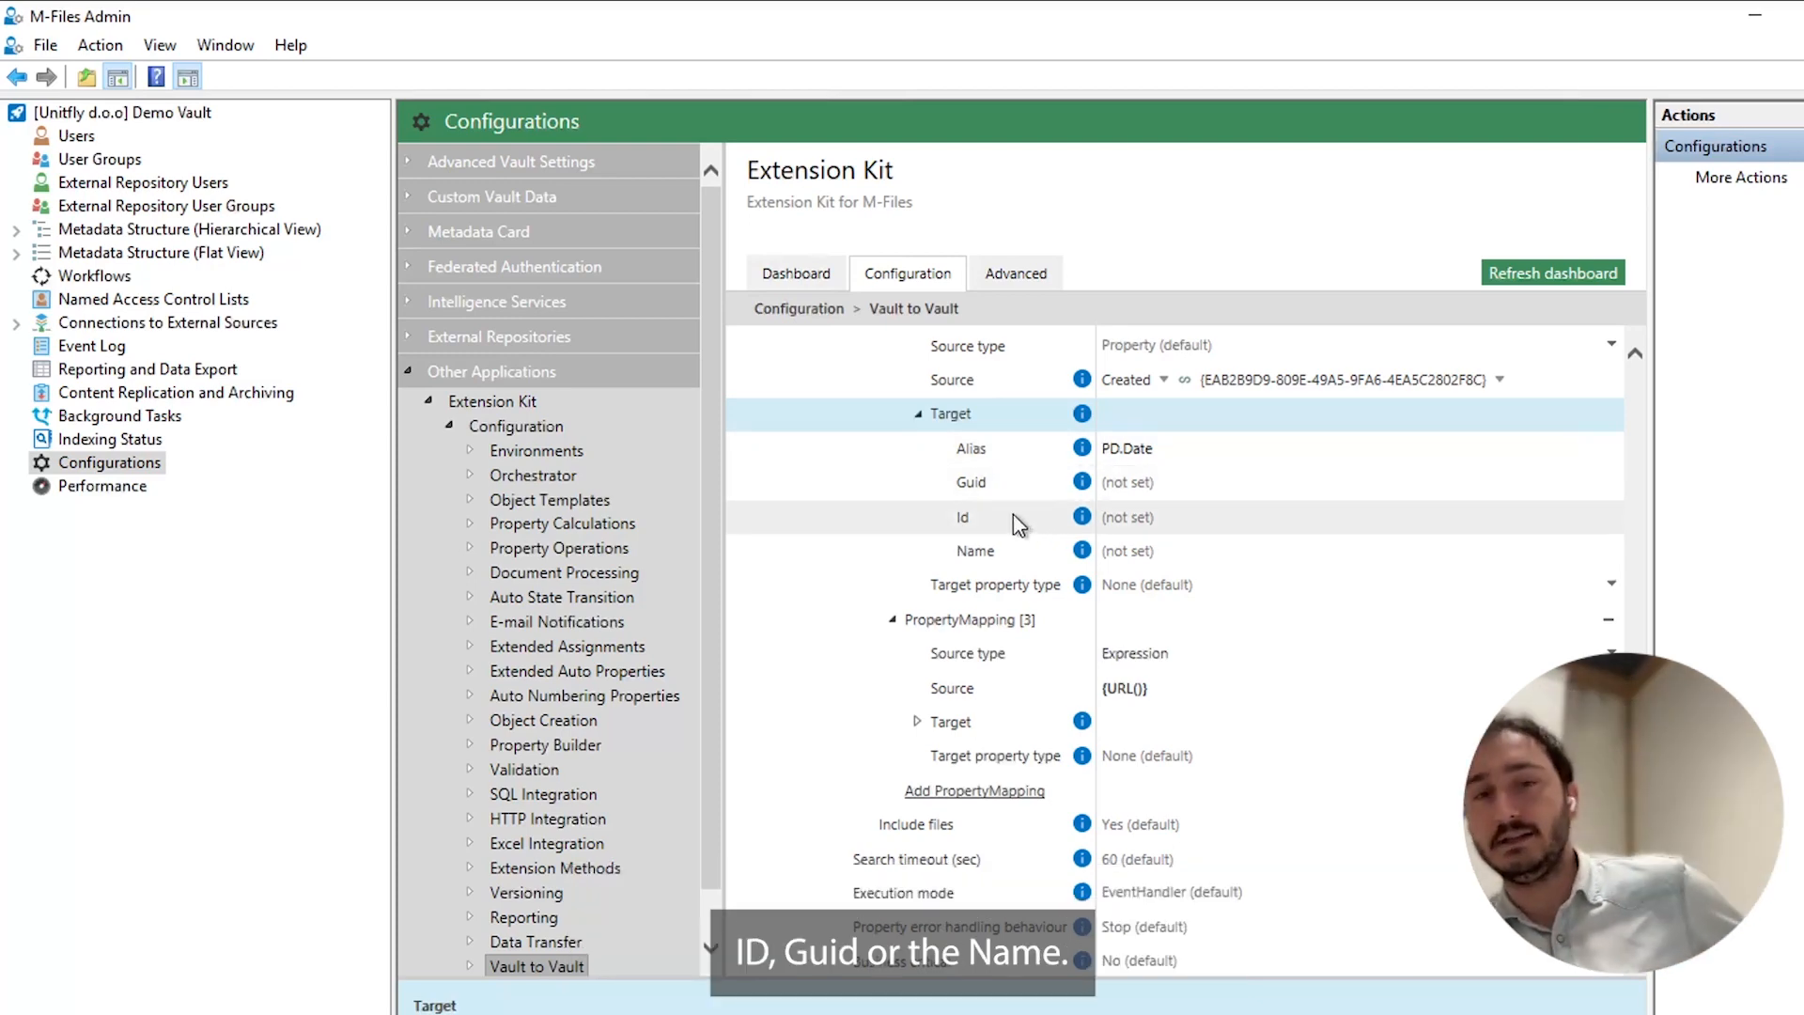
pyautogui.click(918, 413)
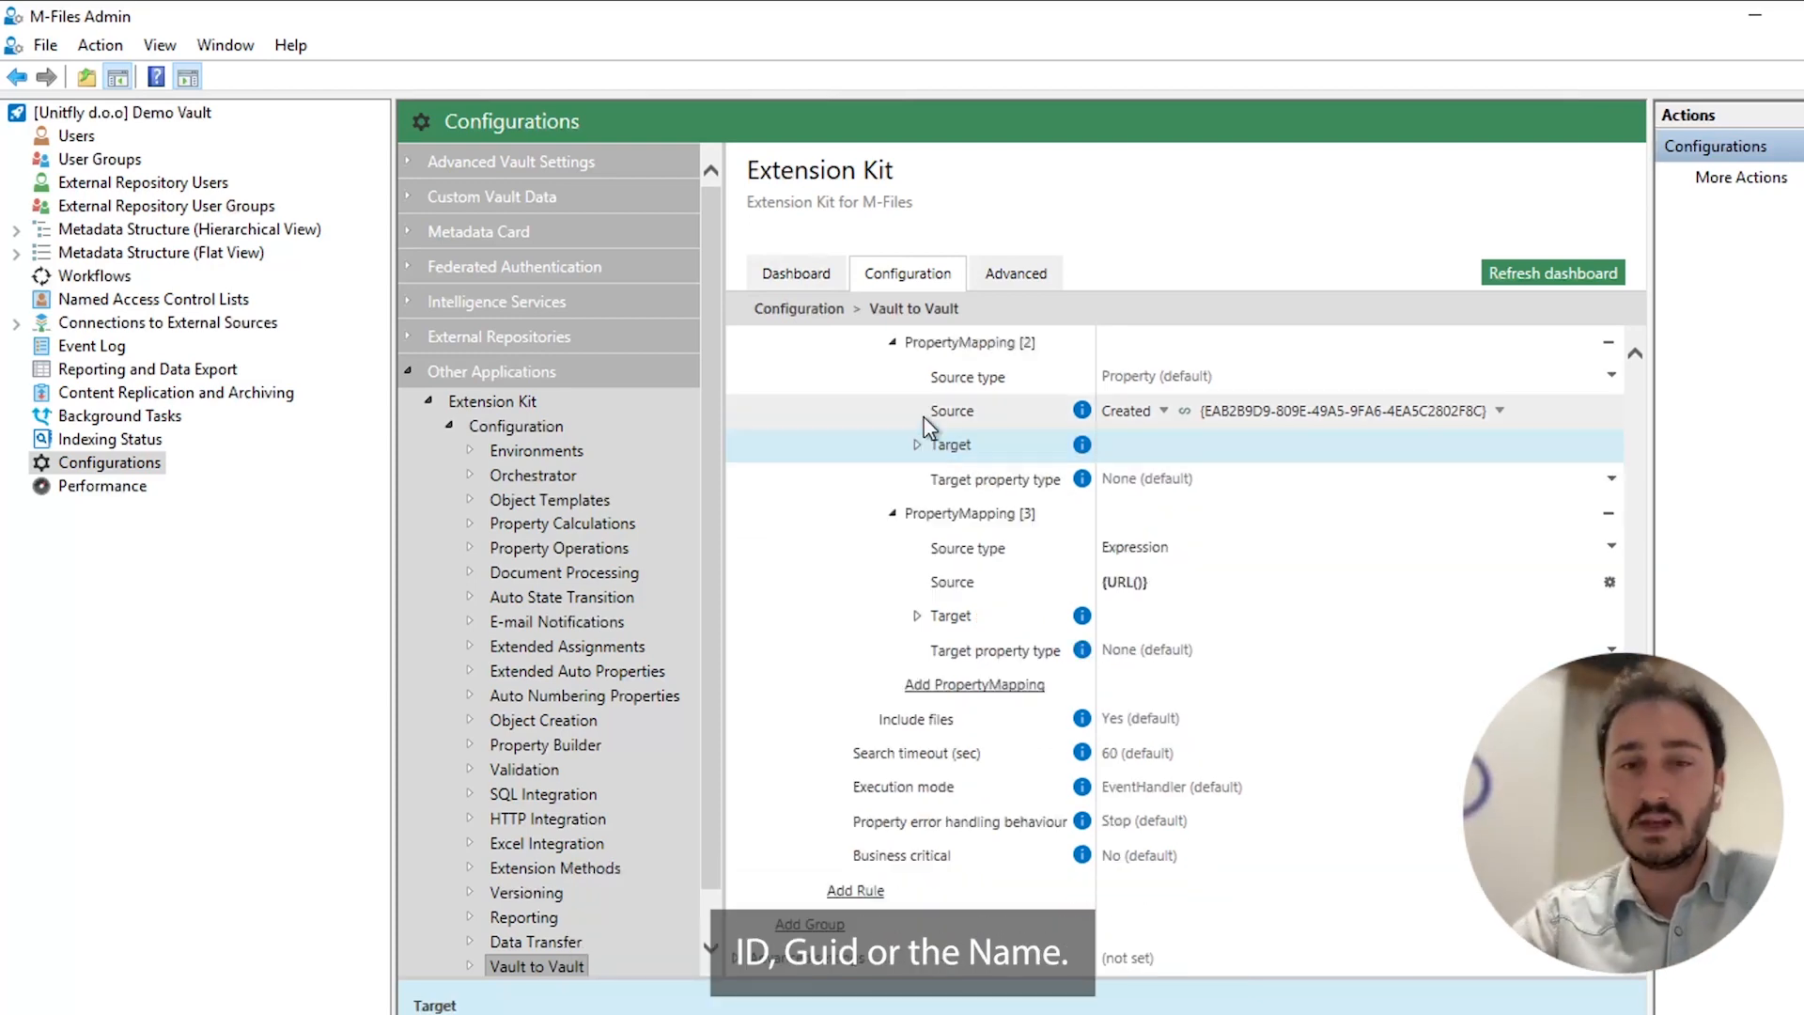
pyautogui.click(917, 617)
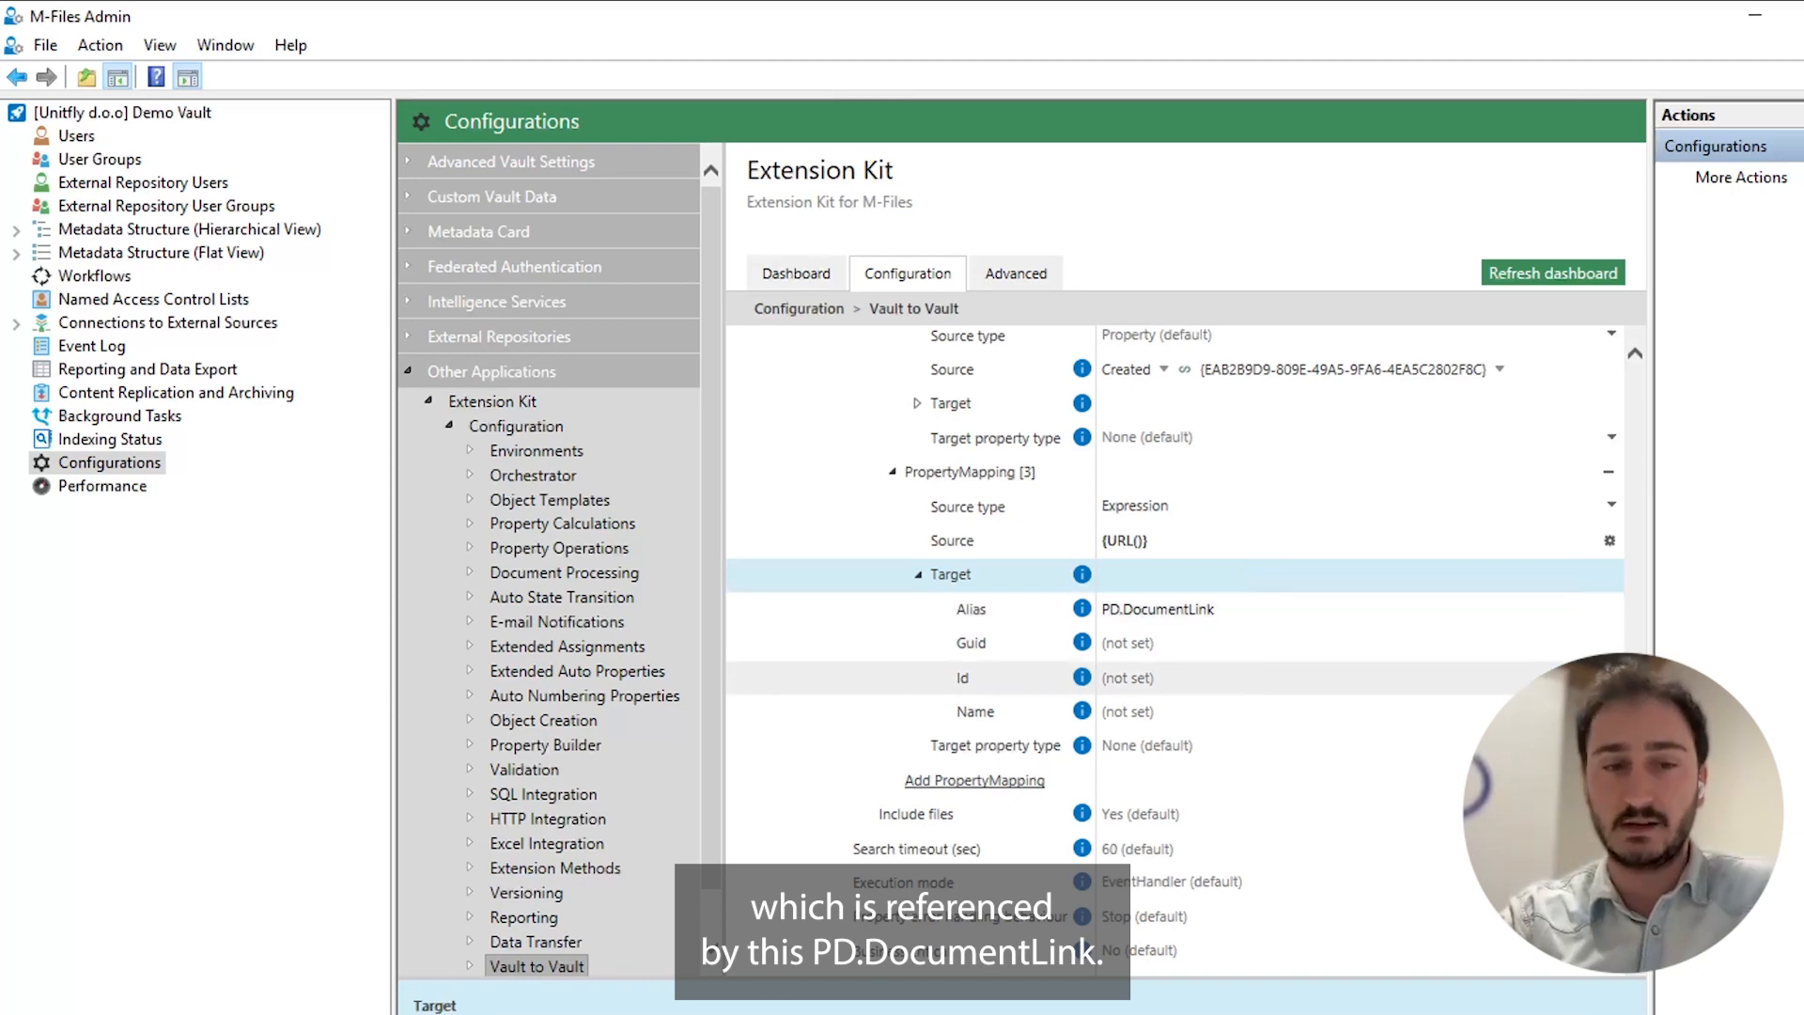
# Switch to the Demo Vault search results and select the test EK Academy document.
pyautogui.click(475, 1013)
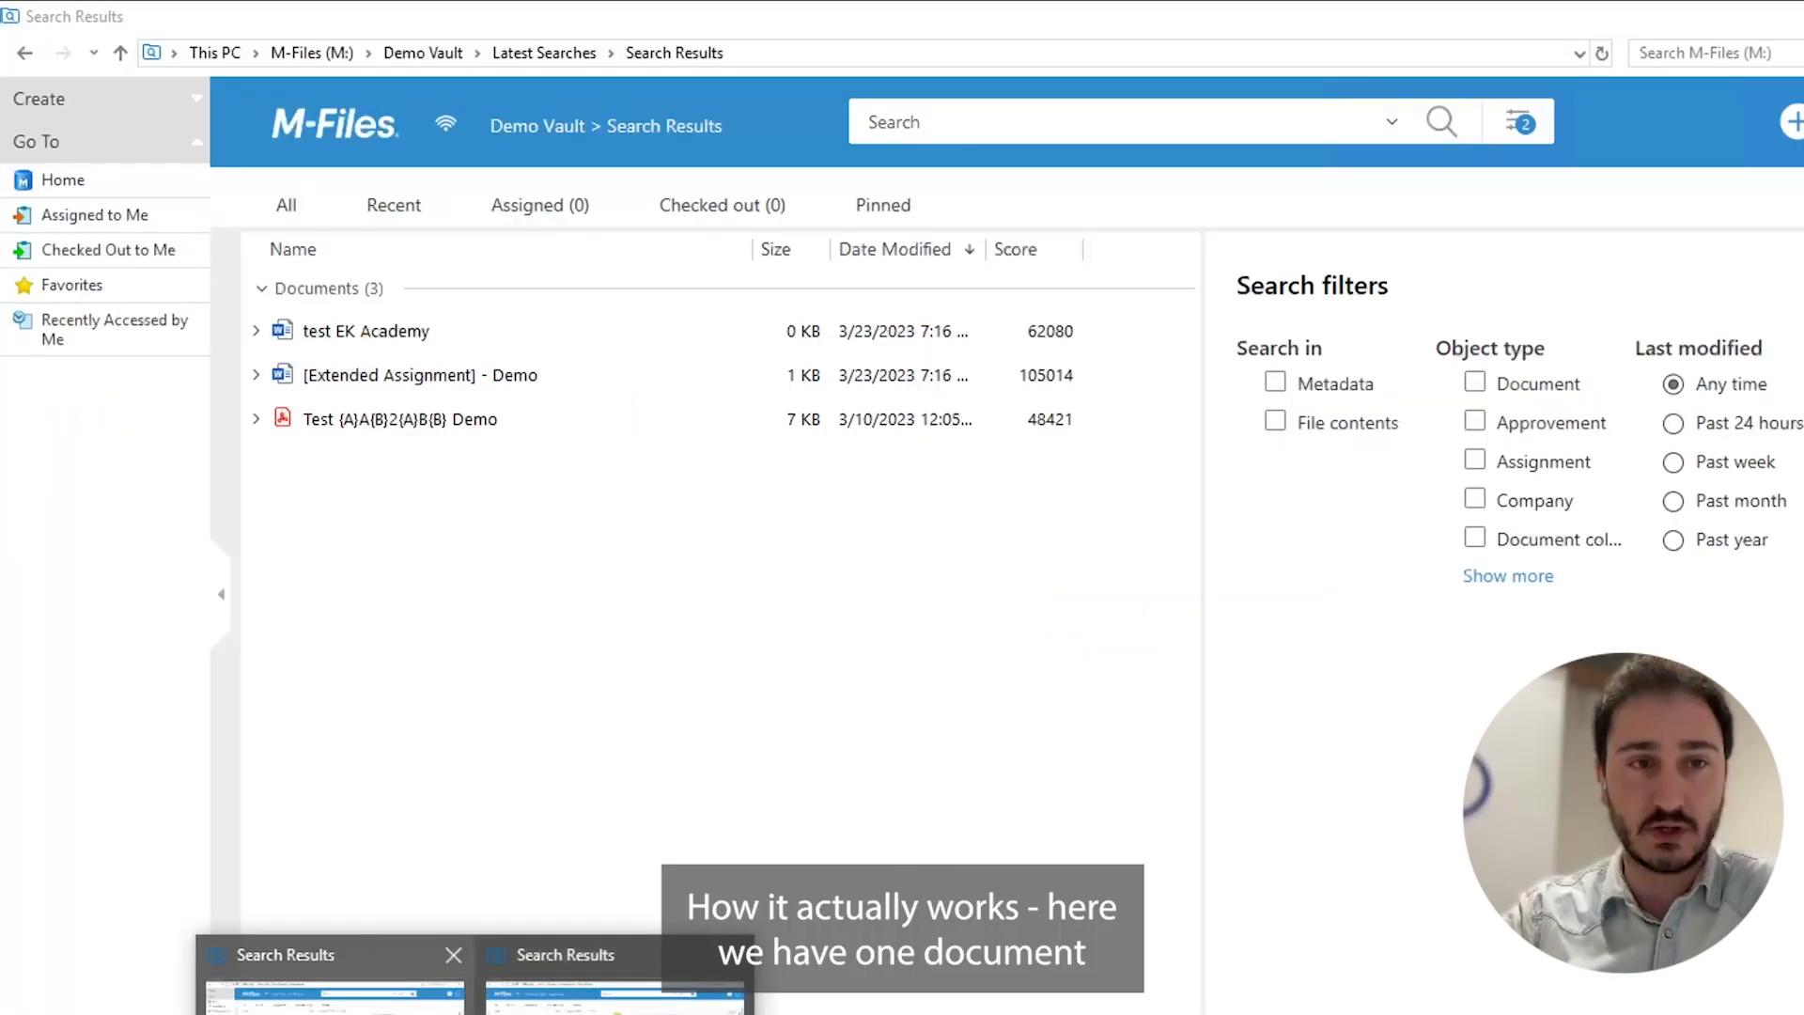
pyautogui.click(573, 1008)
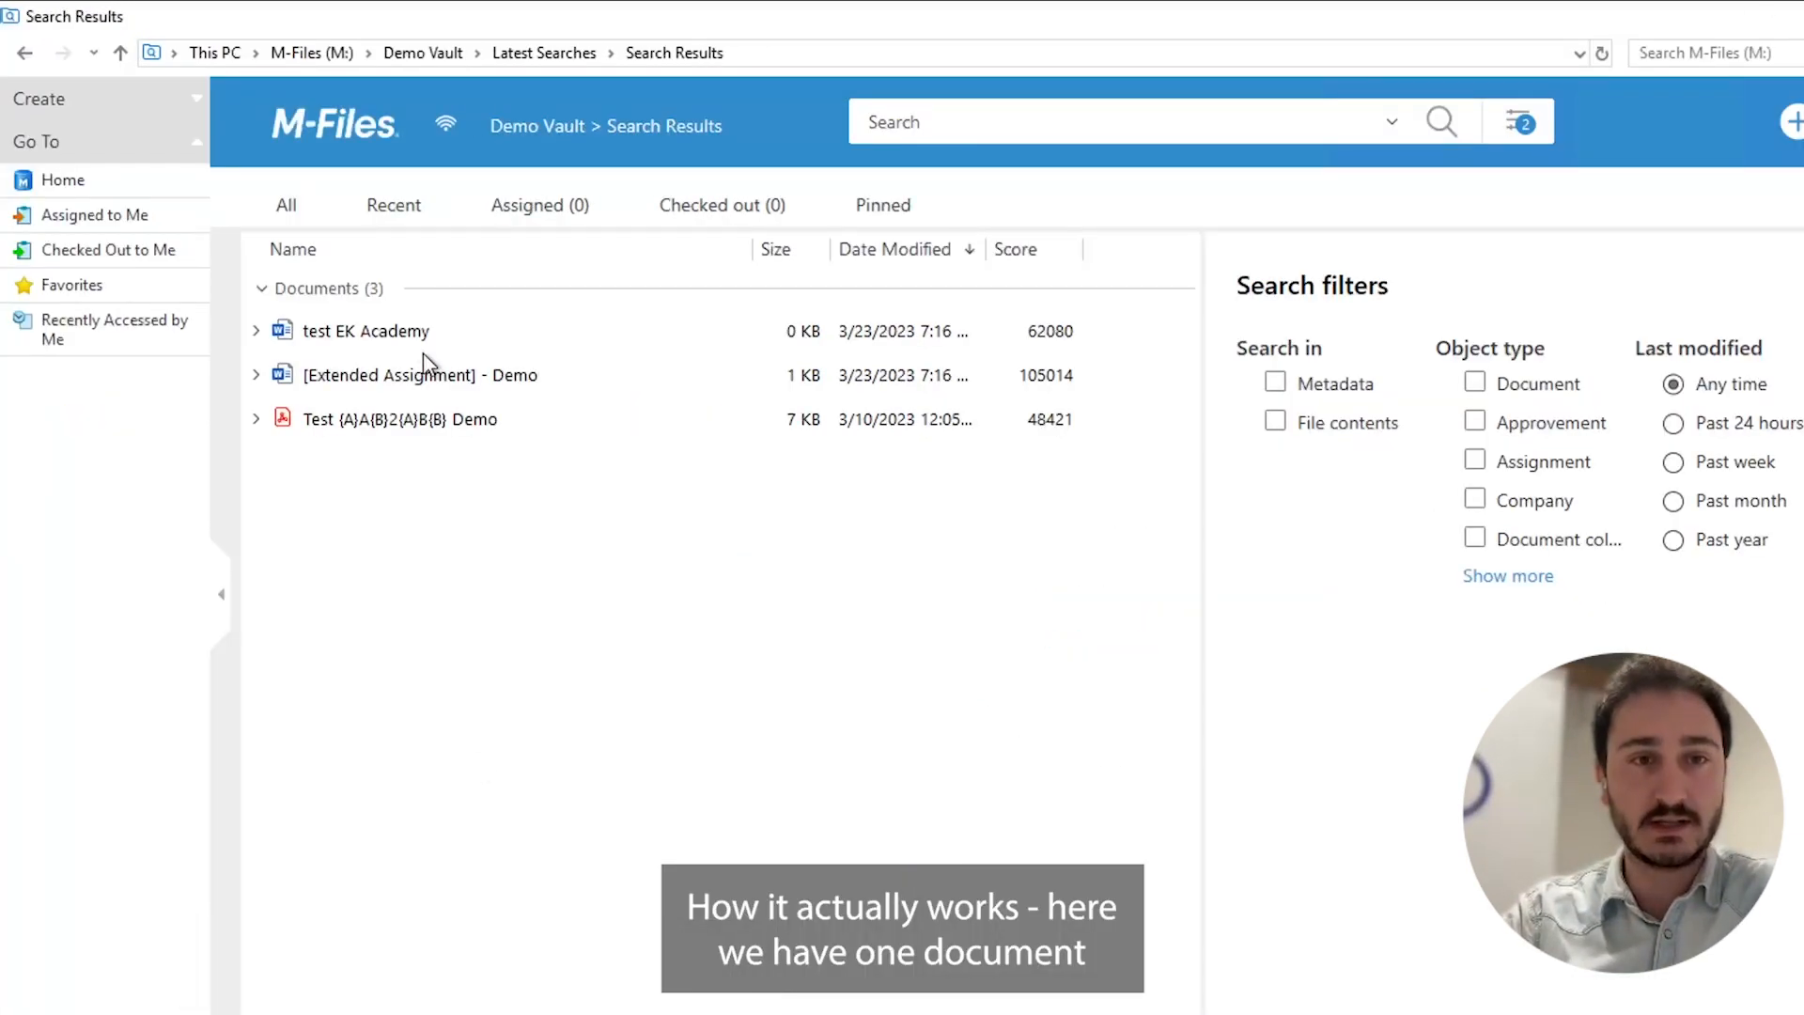
pyautogui.click(410, 340)
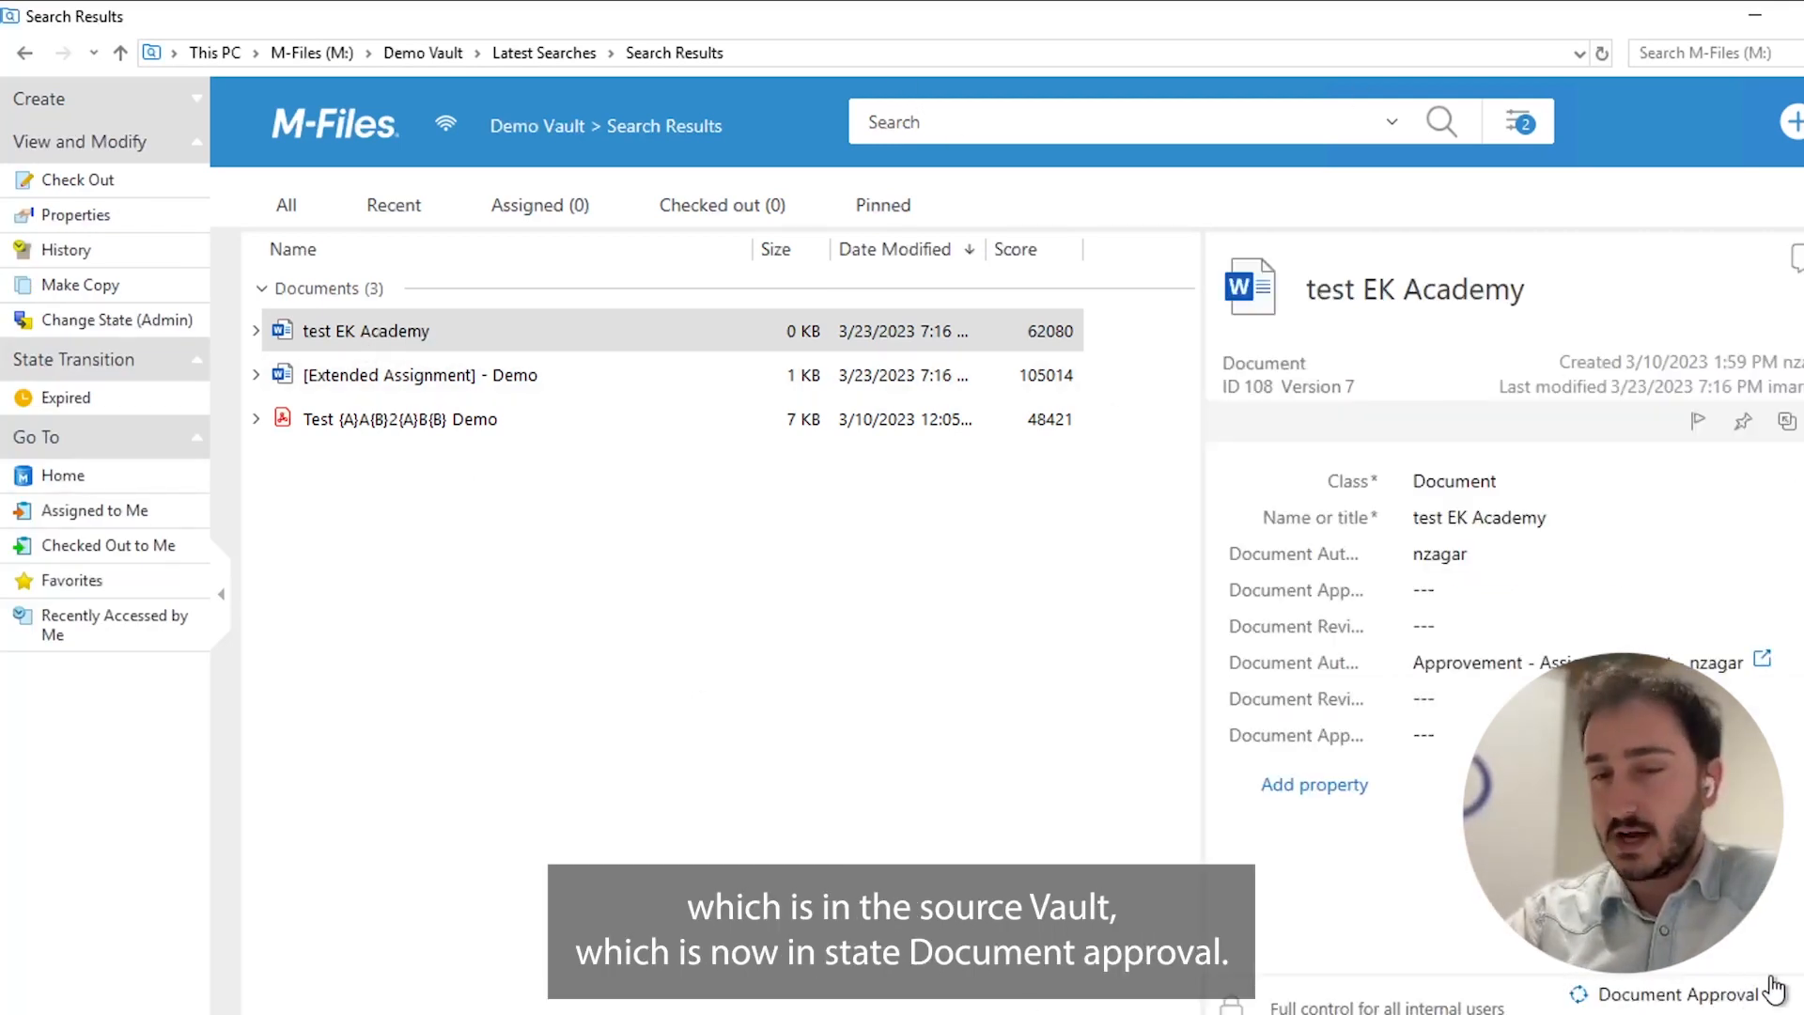
# Try to move the test EK Academy document to the Expired state and discard the unsaved changes.
pyautogui.click(1612, 997)
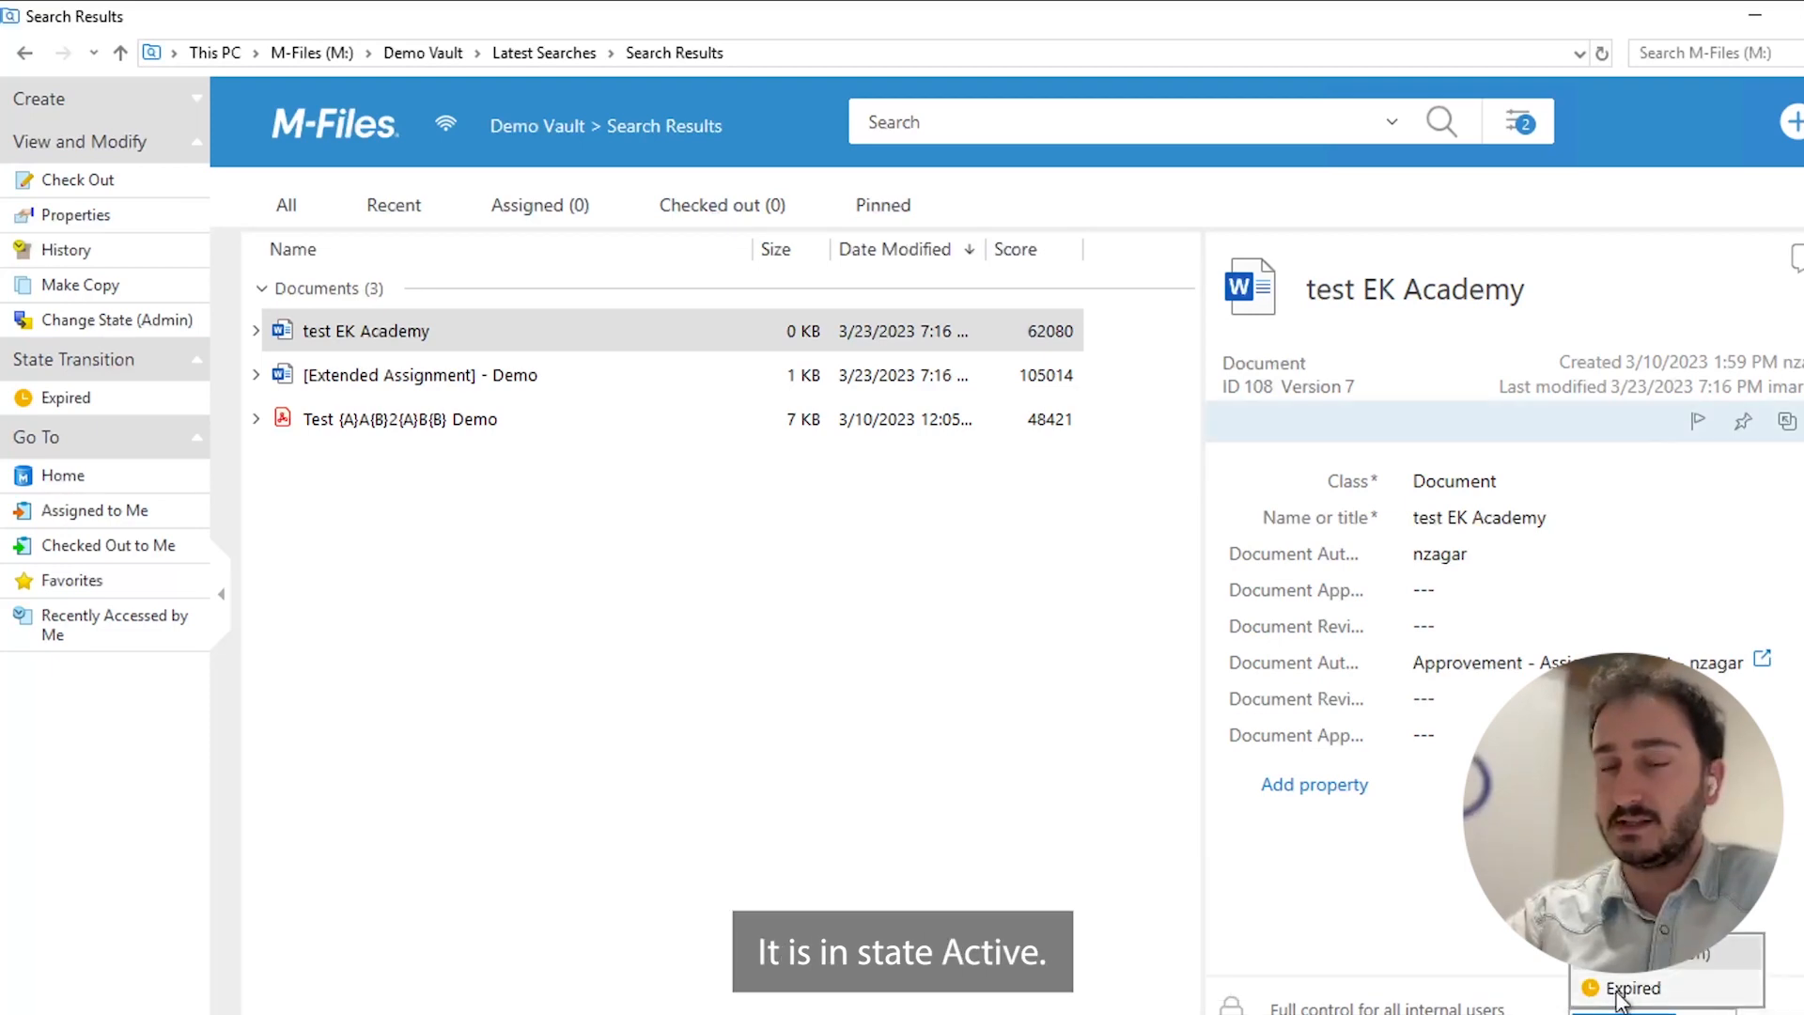
pyautogui.click(1628, 996)
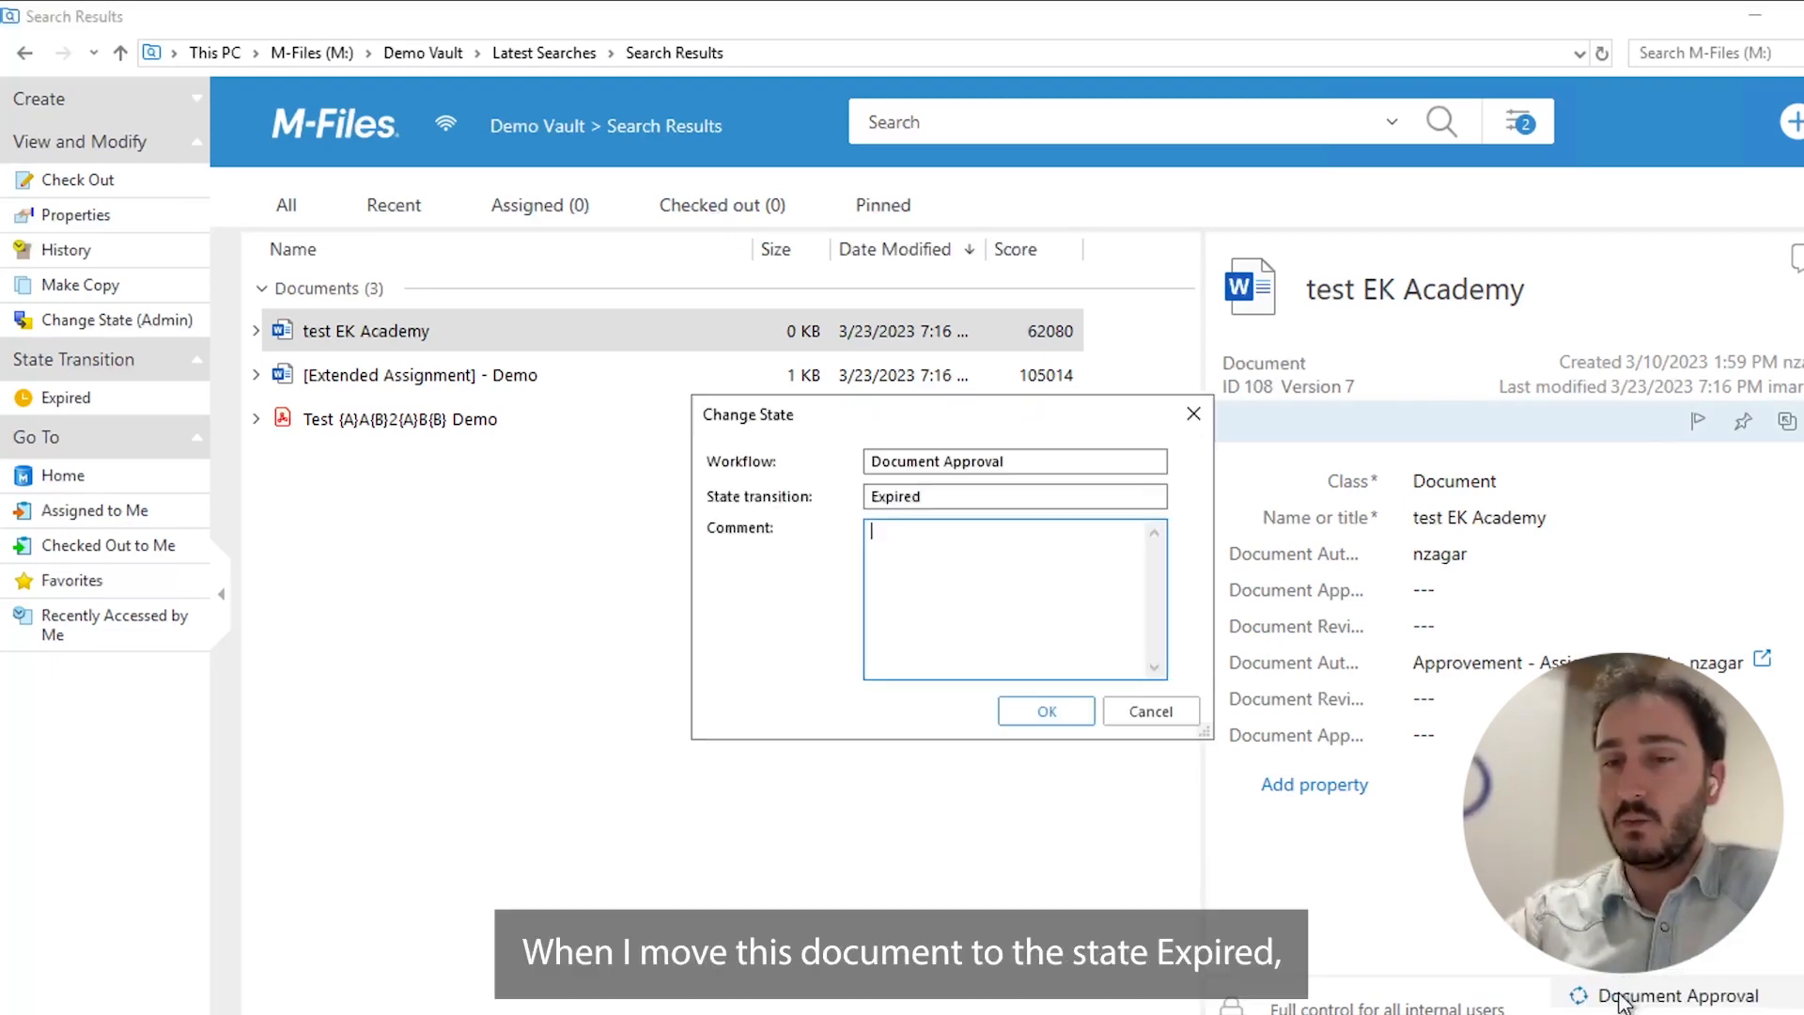
pyautogui.click(1044, 713)
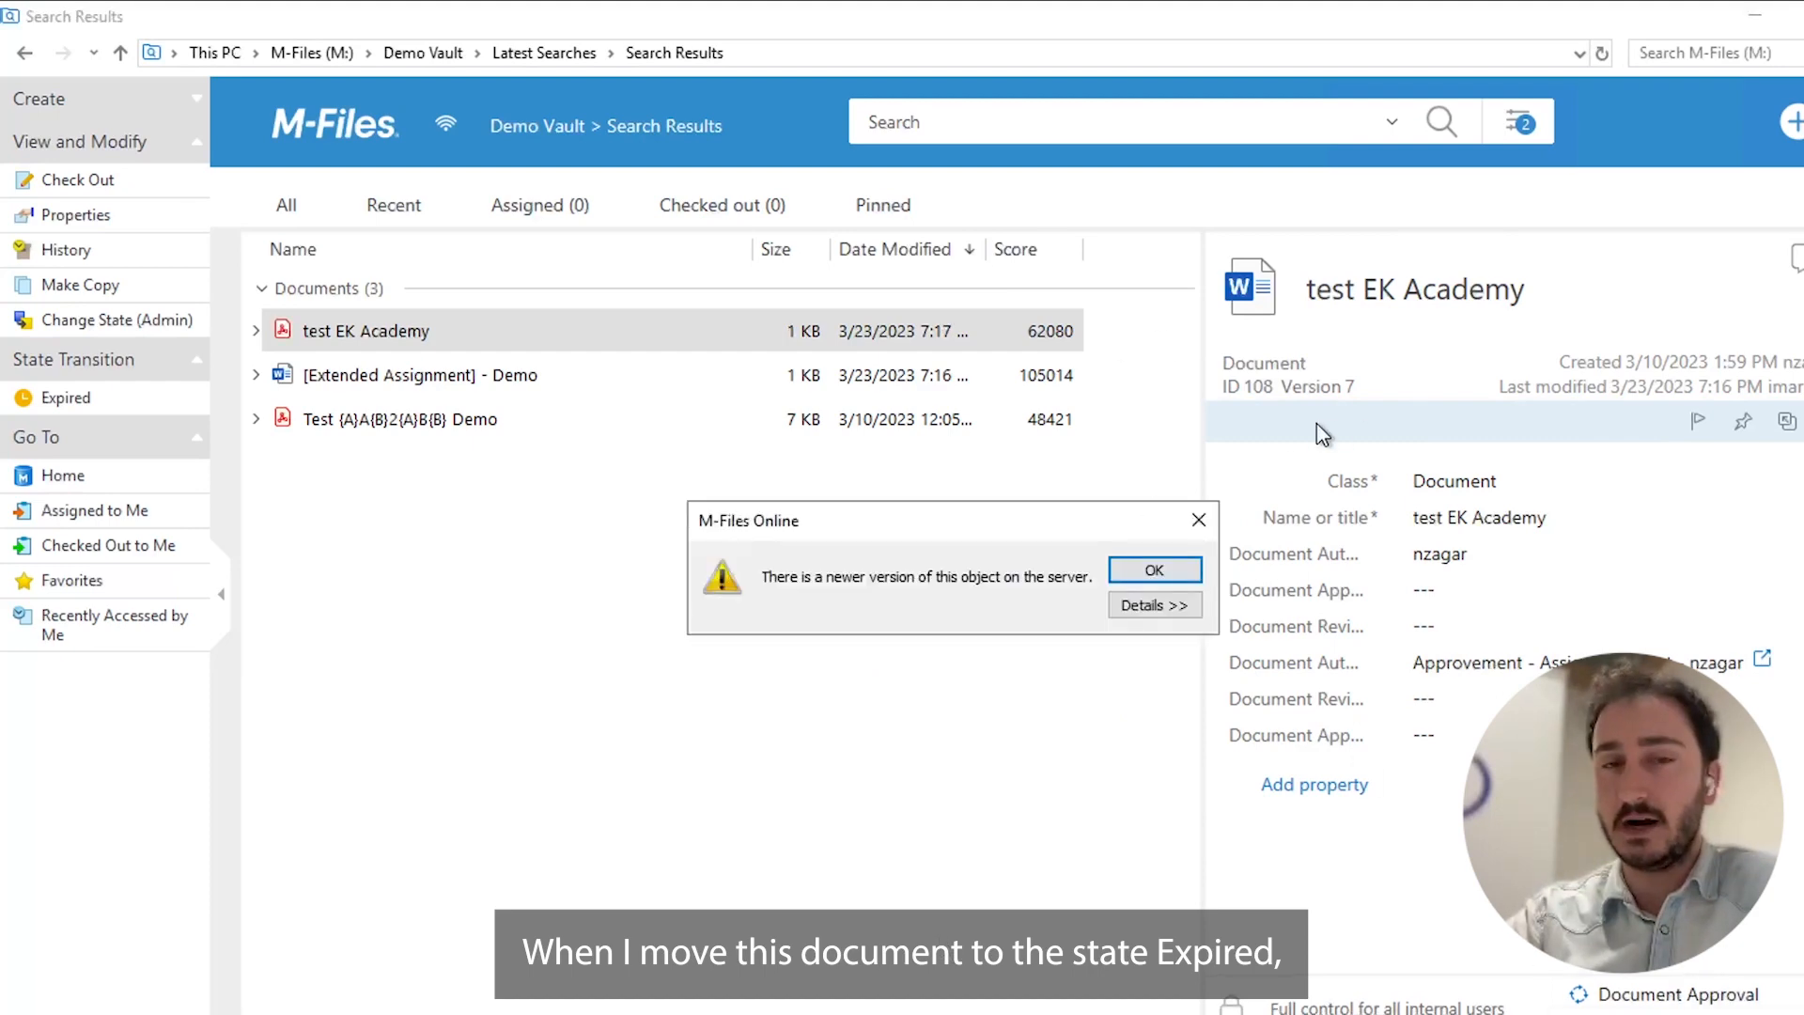
pyautogui.click(1146, 567)
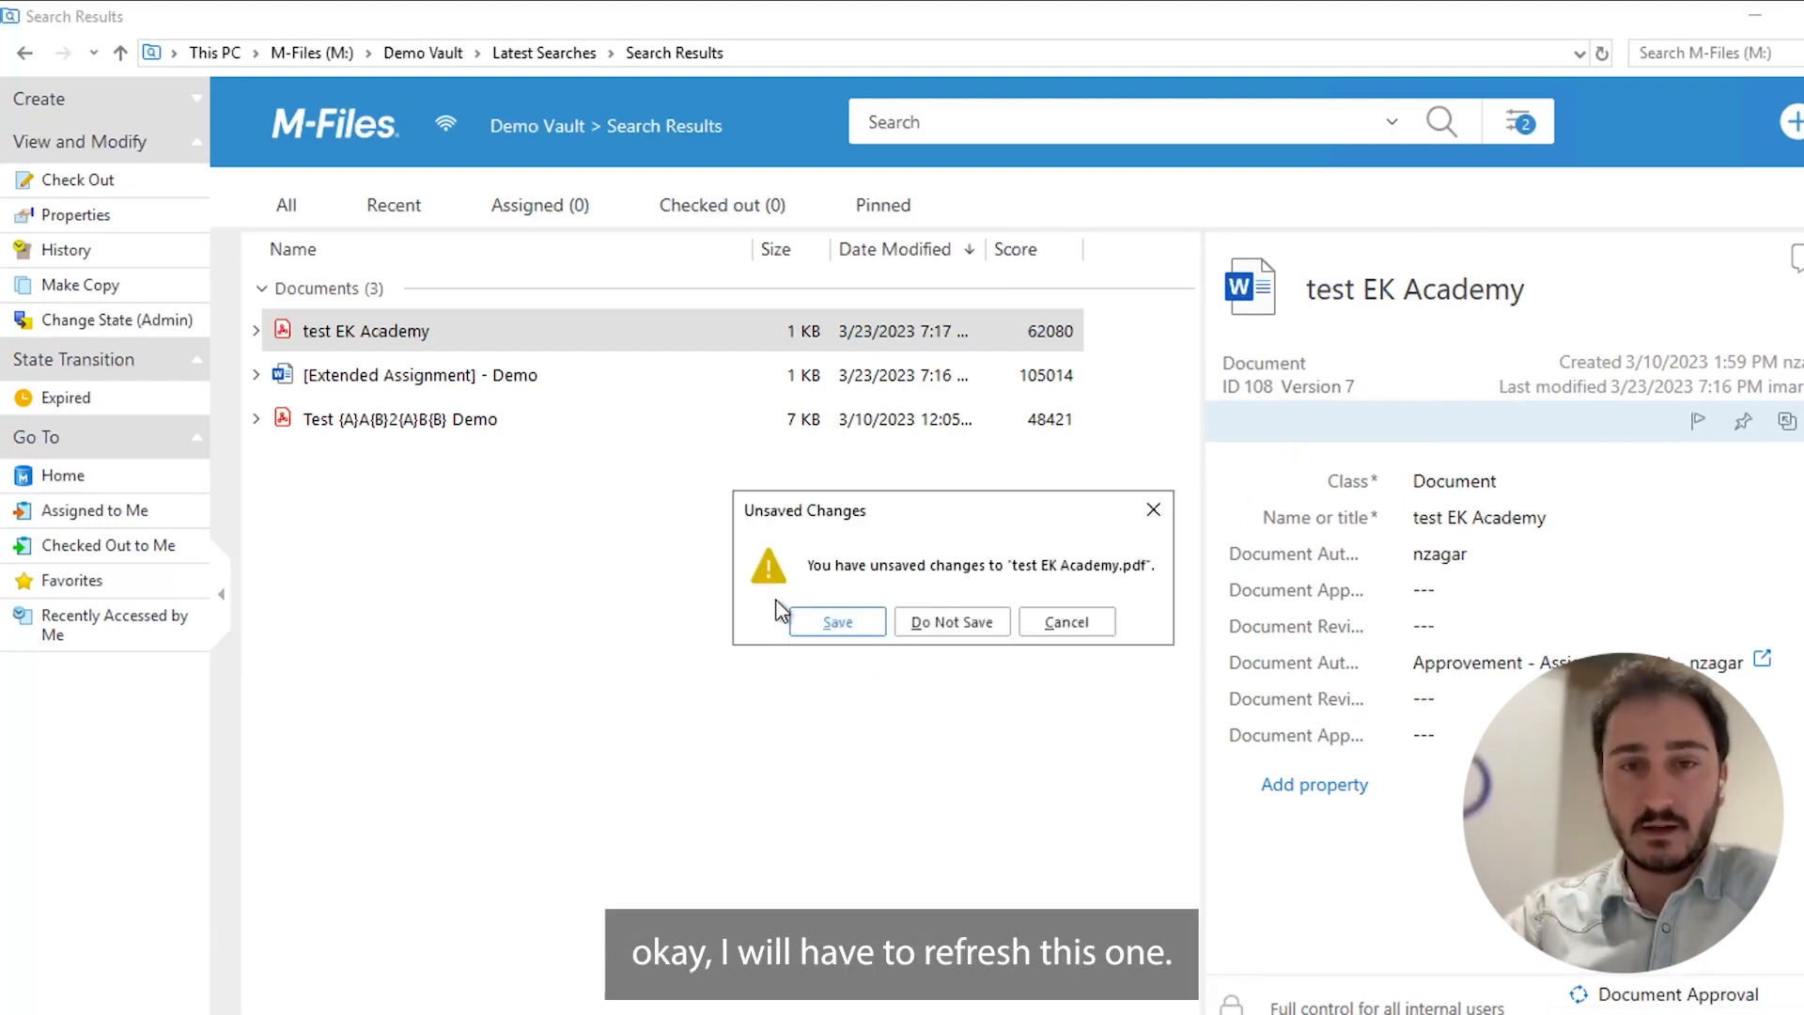
pyautogui.click(942, 622)
# Refresh the search results and move the test EK Academy document to the Expired workflow state.
pyautogui.rightClick(700, 538)
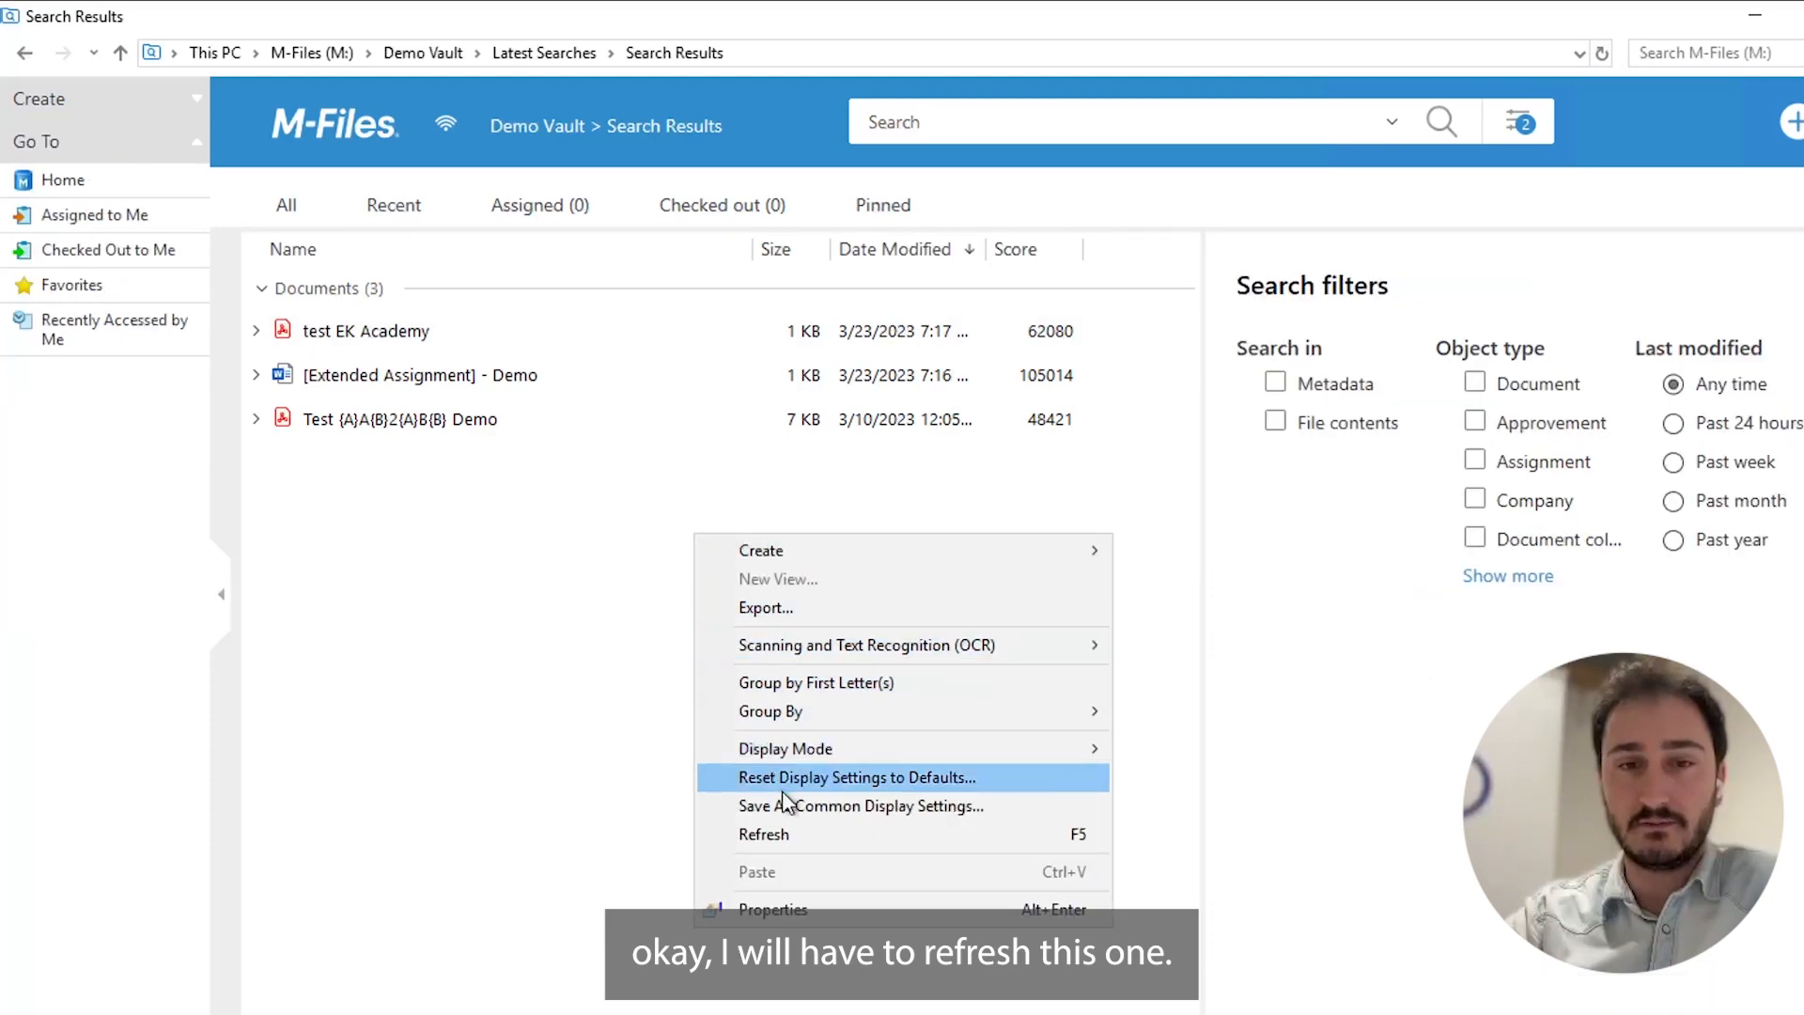
pyautogui.click(763, 834)
pyautogui.click(303, 329)
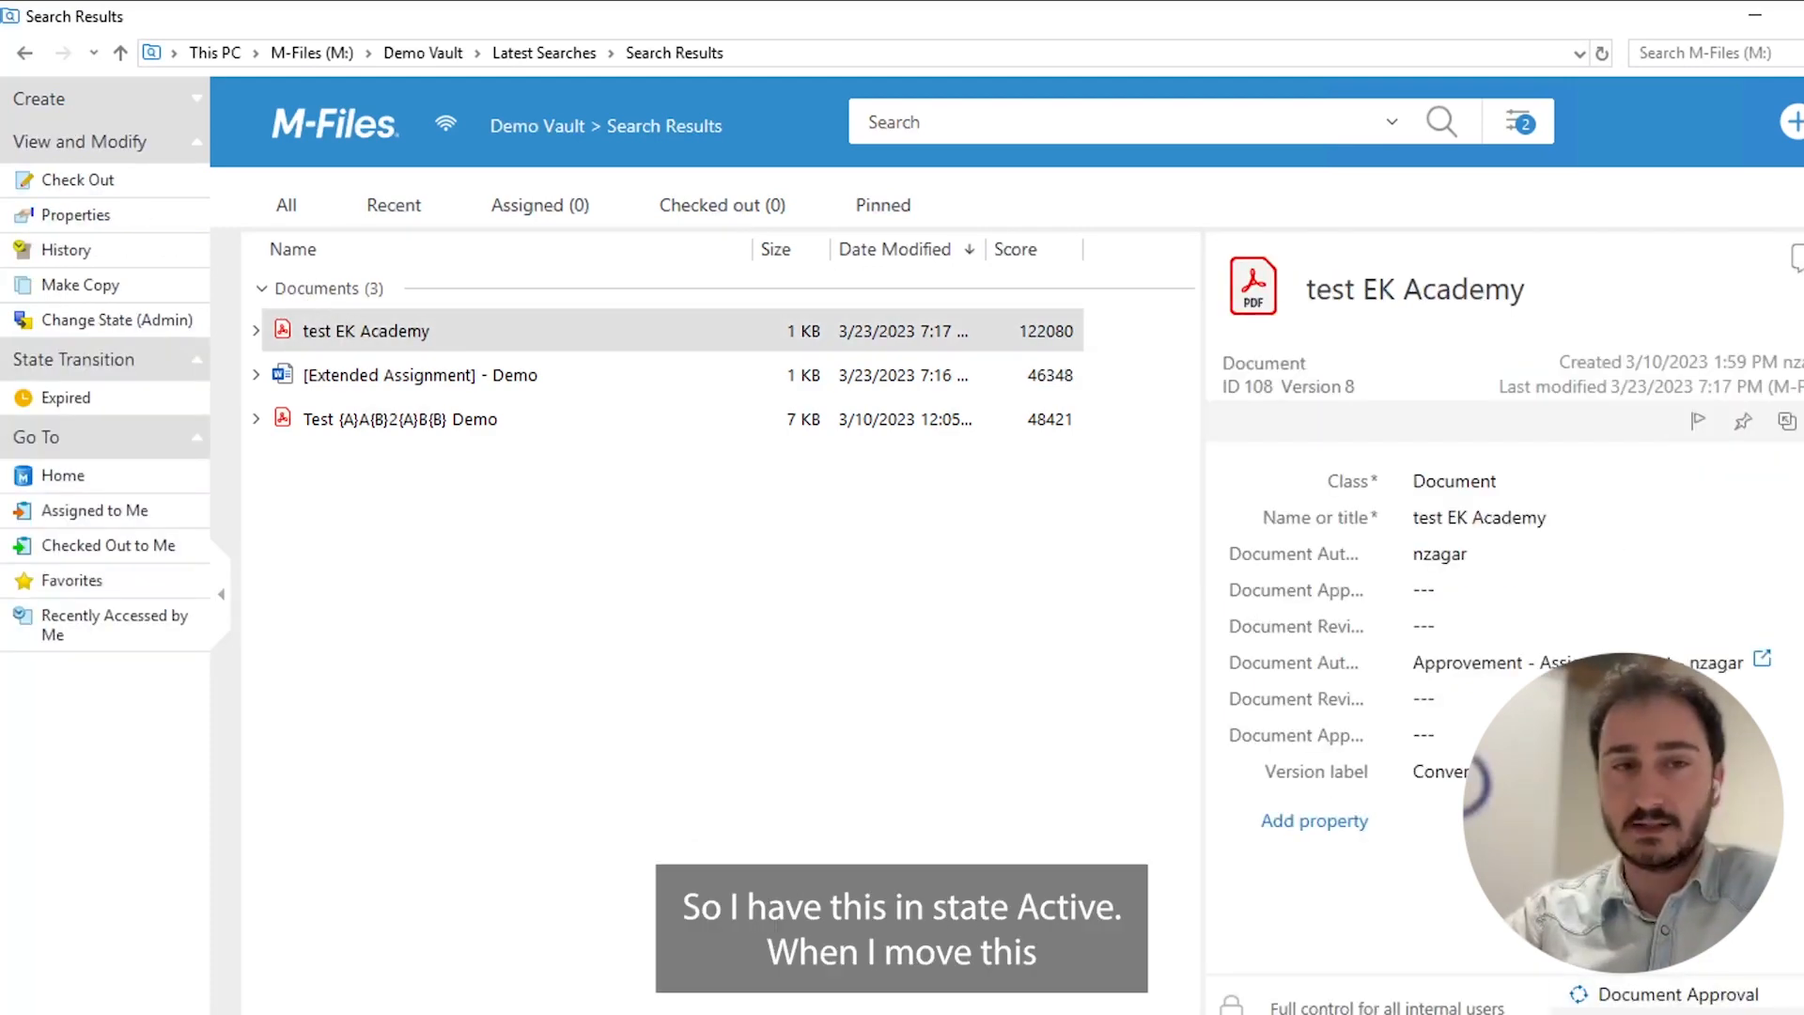
pyautogui.click(1661, 1012)
pyautogui.click(1659, 991)
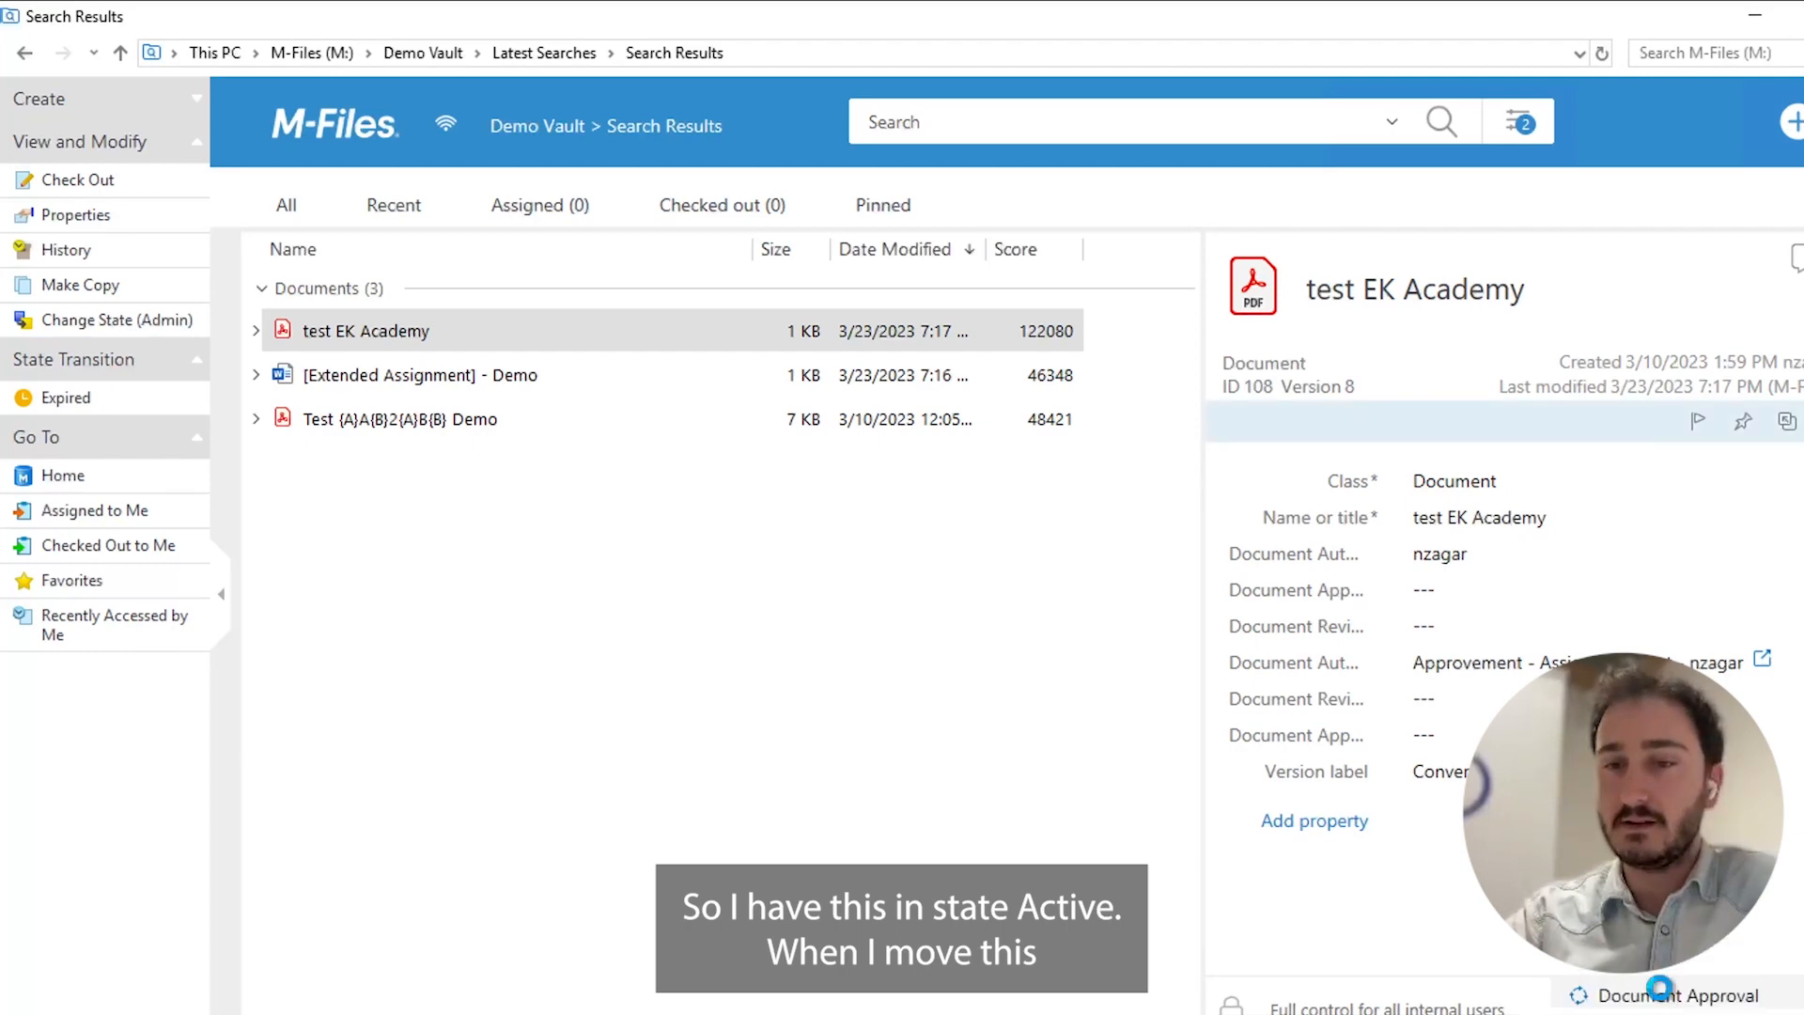
pyautogui.click(1009, 716)
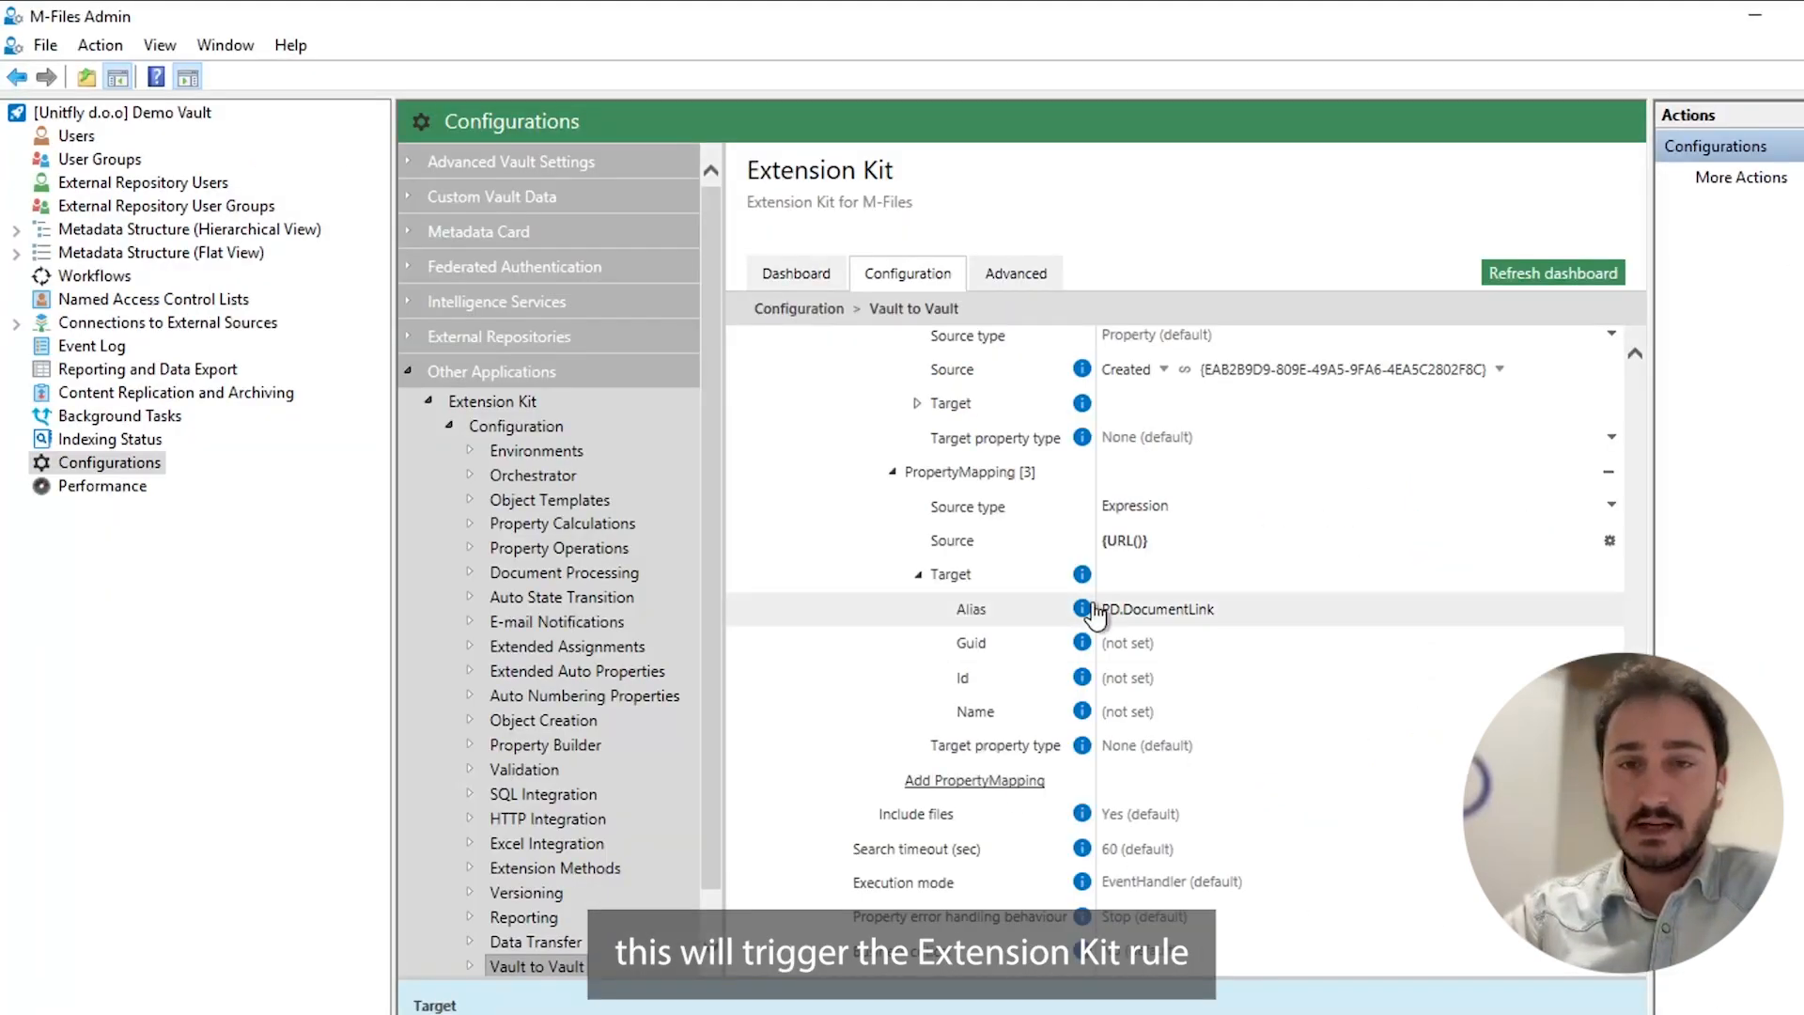
# Switch to M-Files Admin and examine the trigger source workflow and state of the Document - Archive rule.
pyautogui.scroll(1, 1087, 611)
pyautogui.scroll(5, 1087, 611)
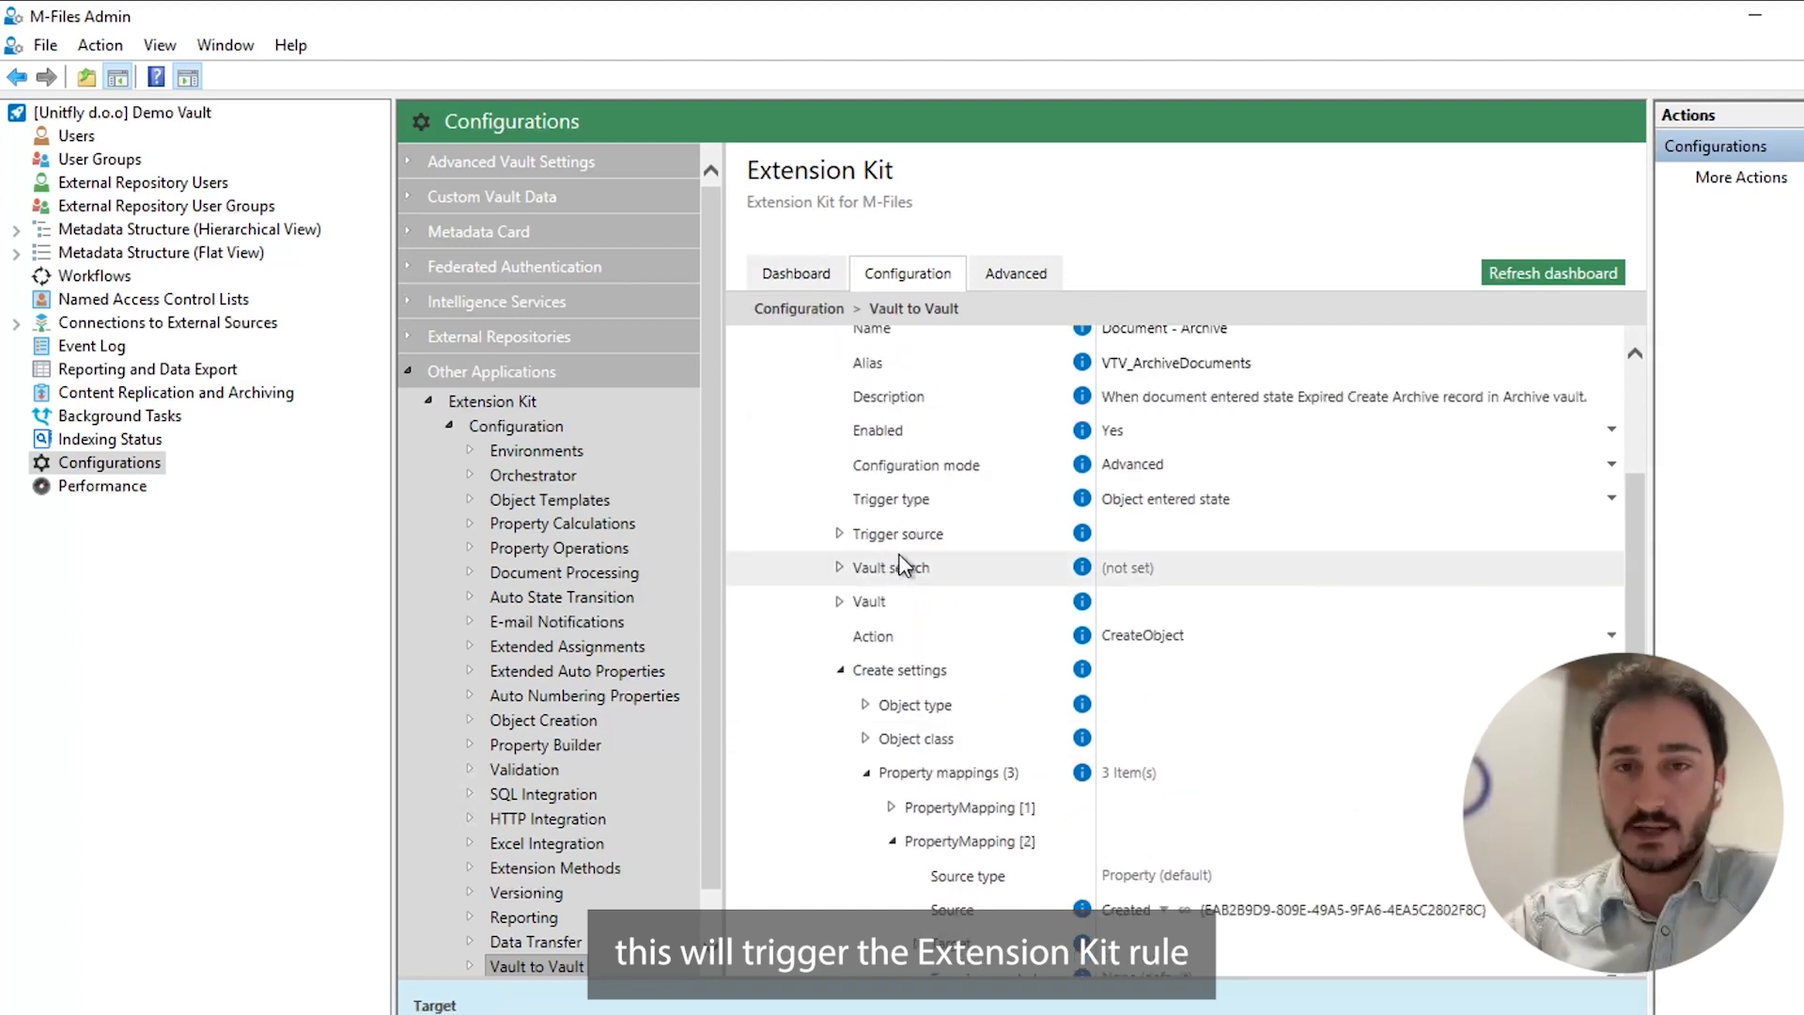
pyautogui.scroll(4, 874, 564)
pyautogui.scroll(-6, 854, 470)
pyautogui.scroll(2, 845, 381)
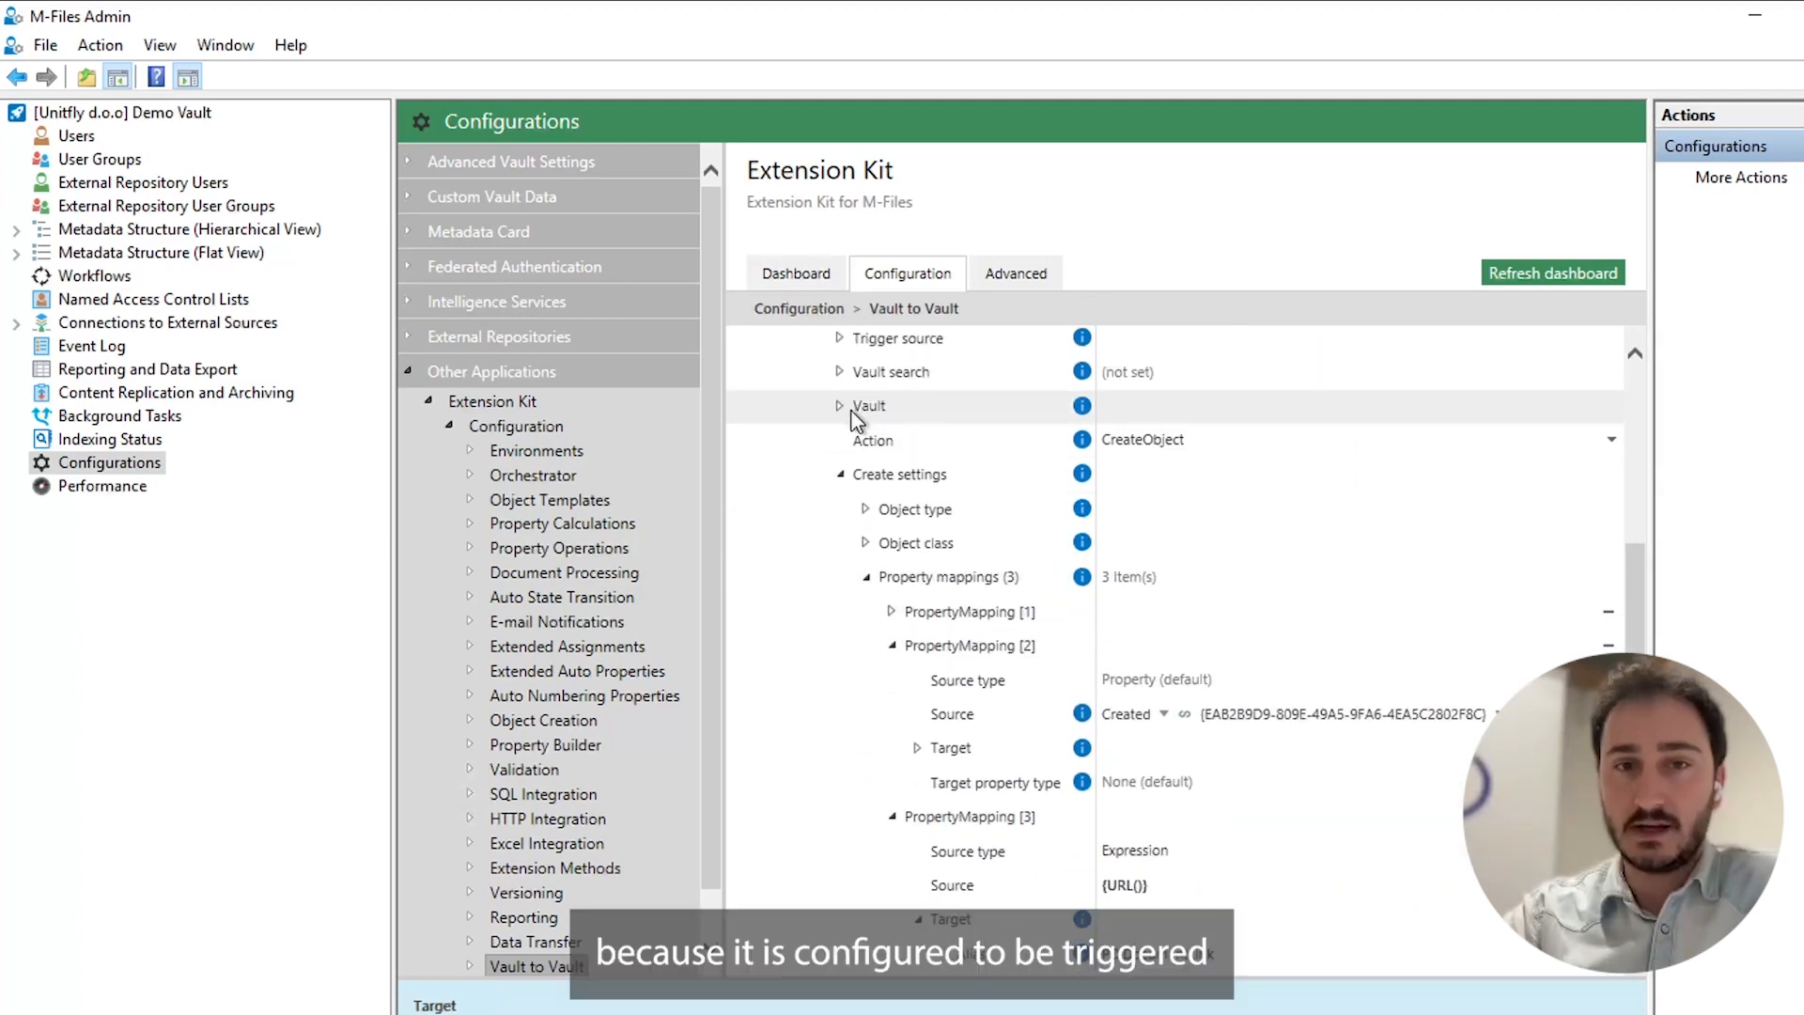
pyautogui.click(839, 338)
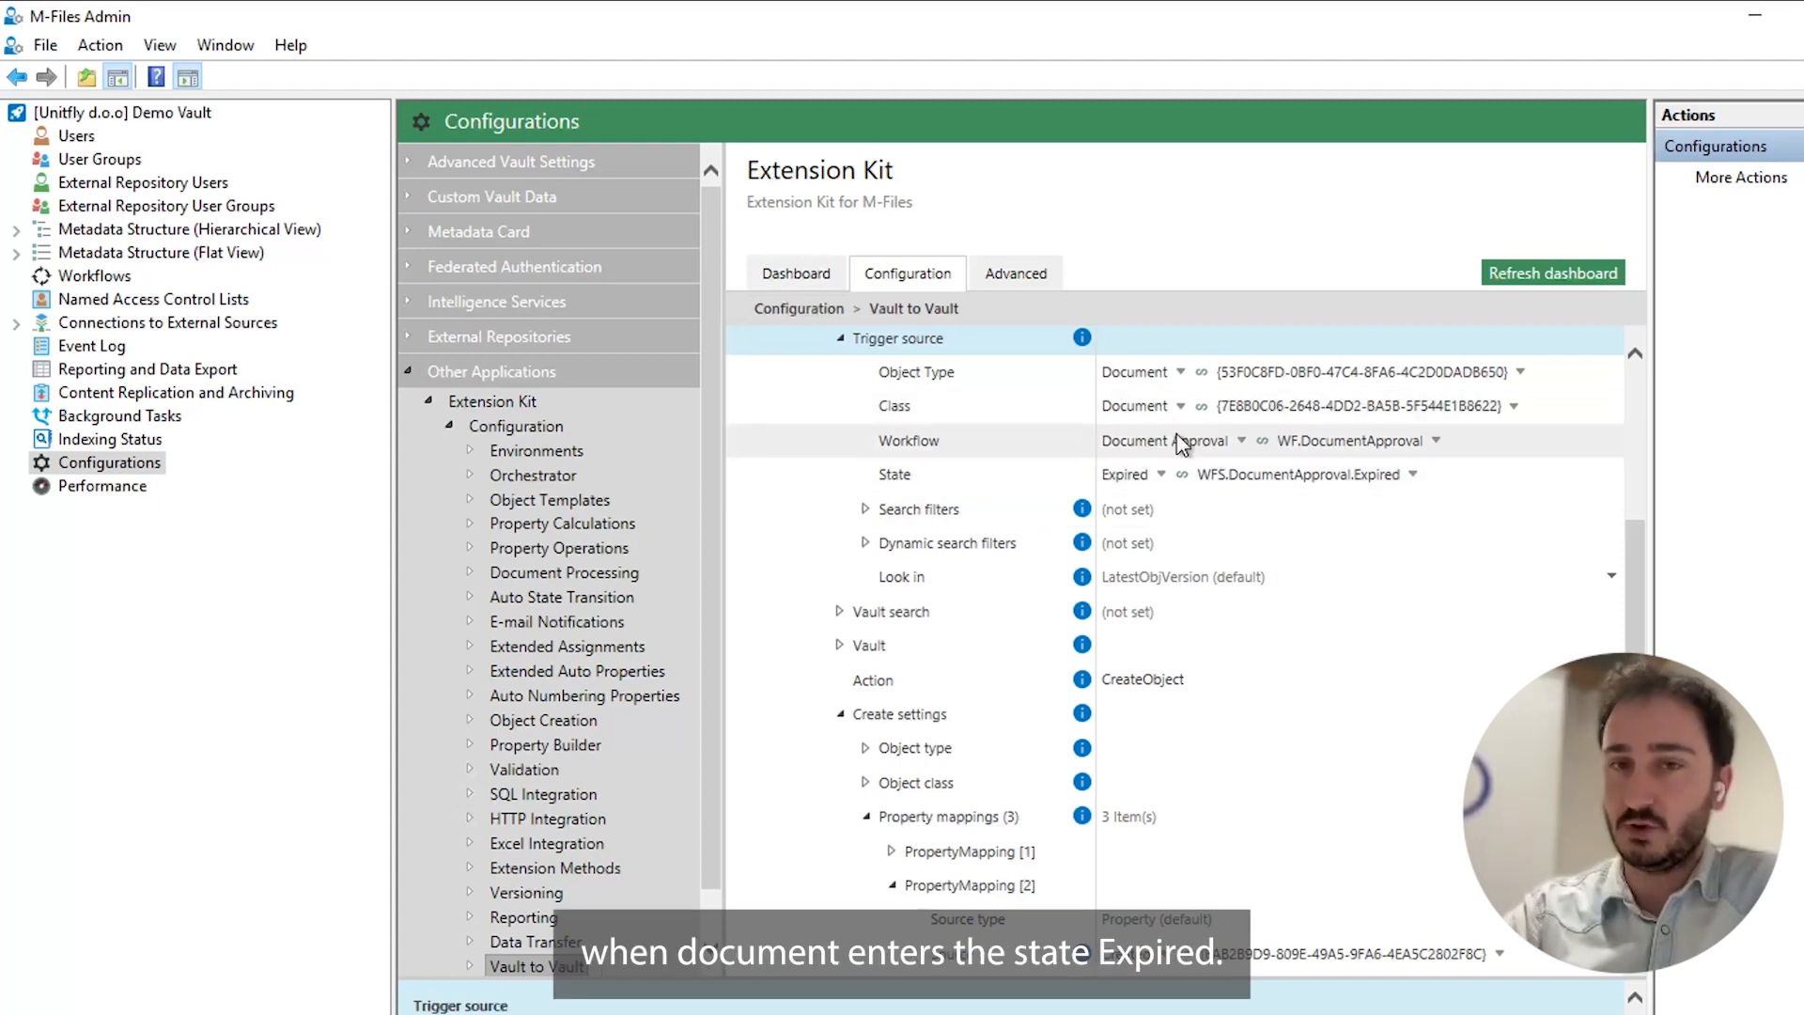
# Switch to the Vault to Vault Demo vault, refresh its search results and examine the test EK Academy archive record.
pyautogui.click(475, 1014)
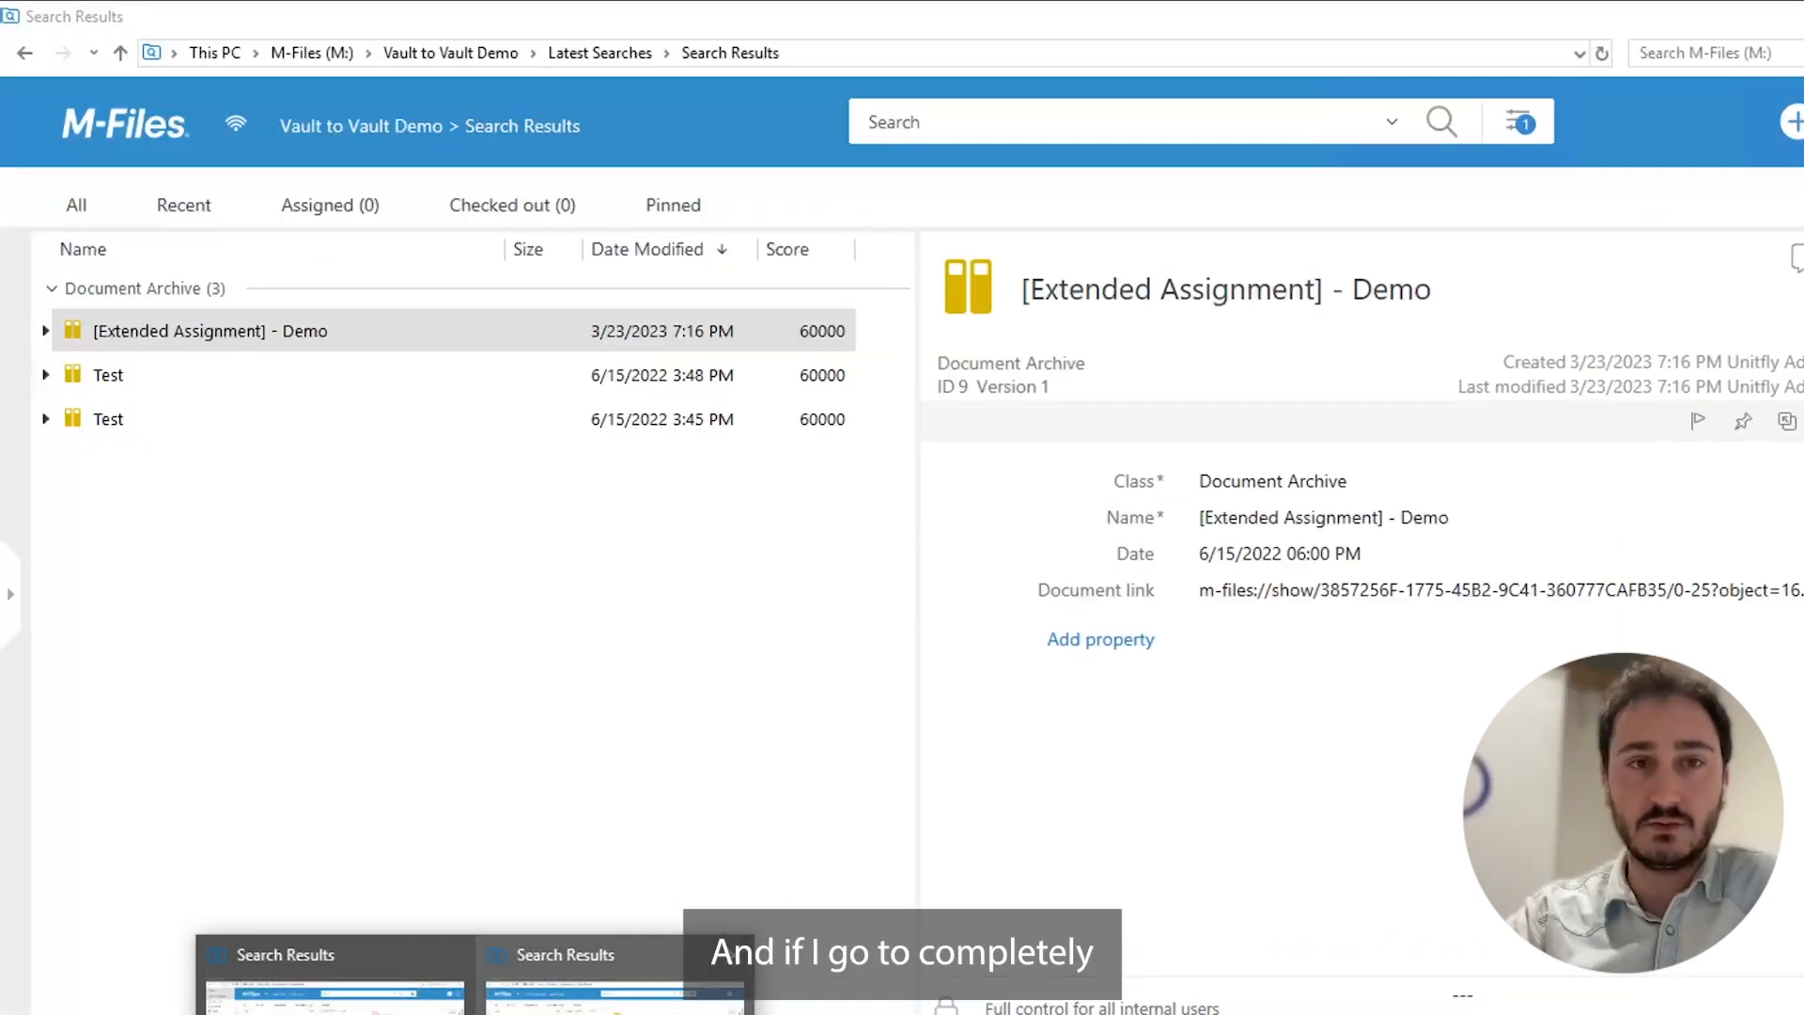
pyautogui.click(615, 1005)
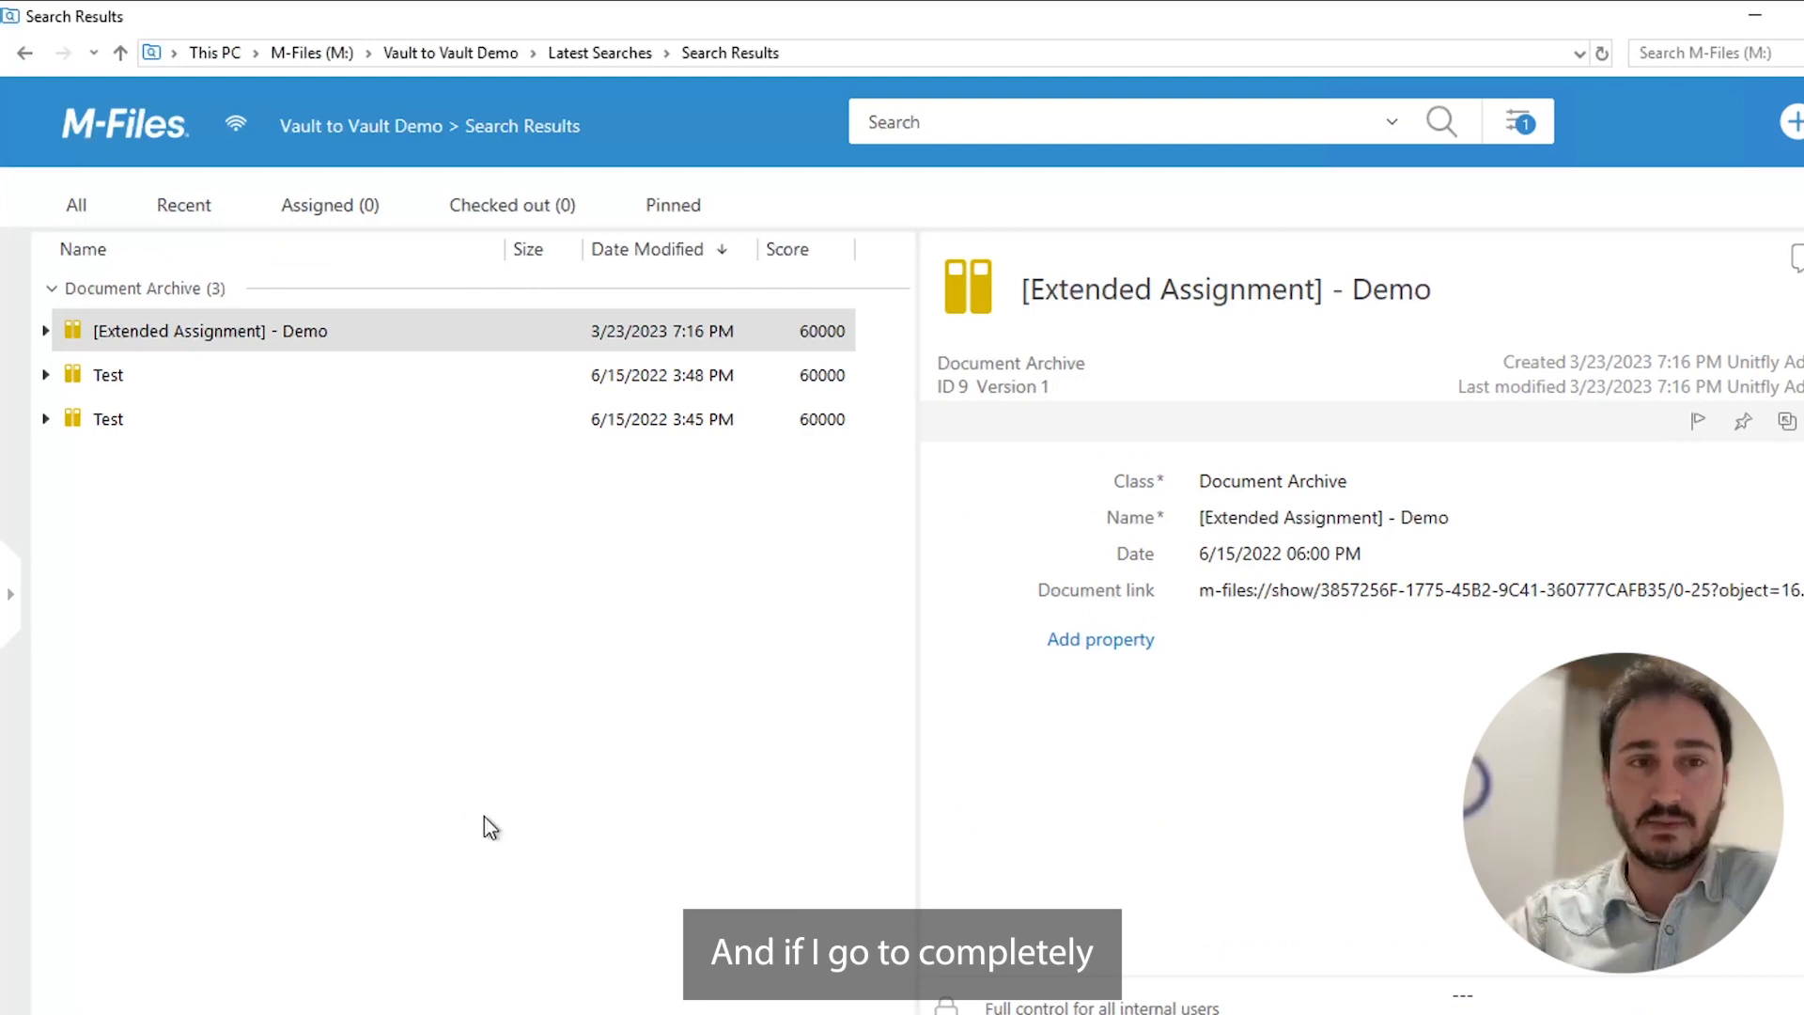
pyautogui.rightClick(370, 611)
pyautogui.click(501, 914)
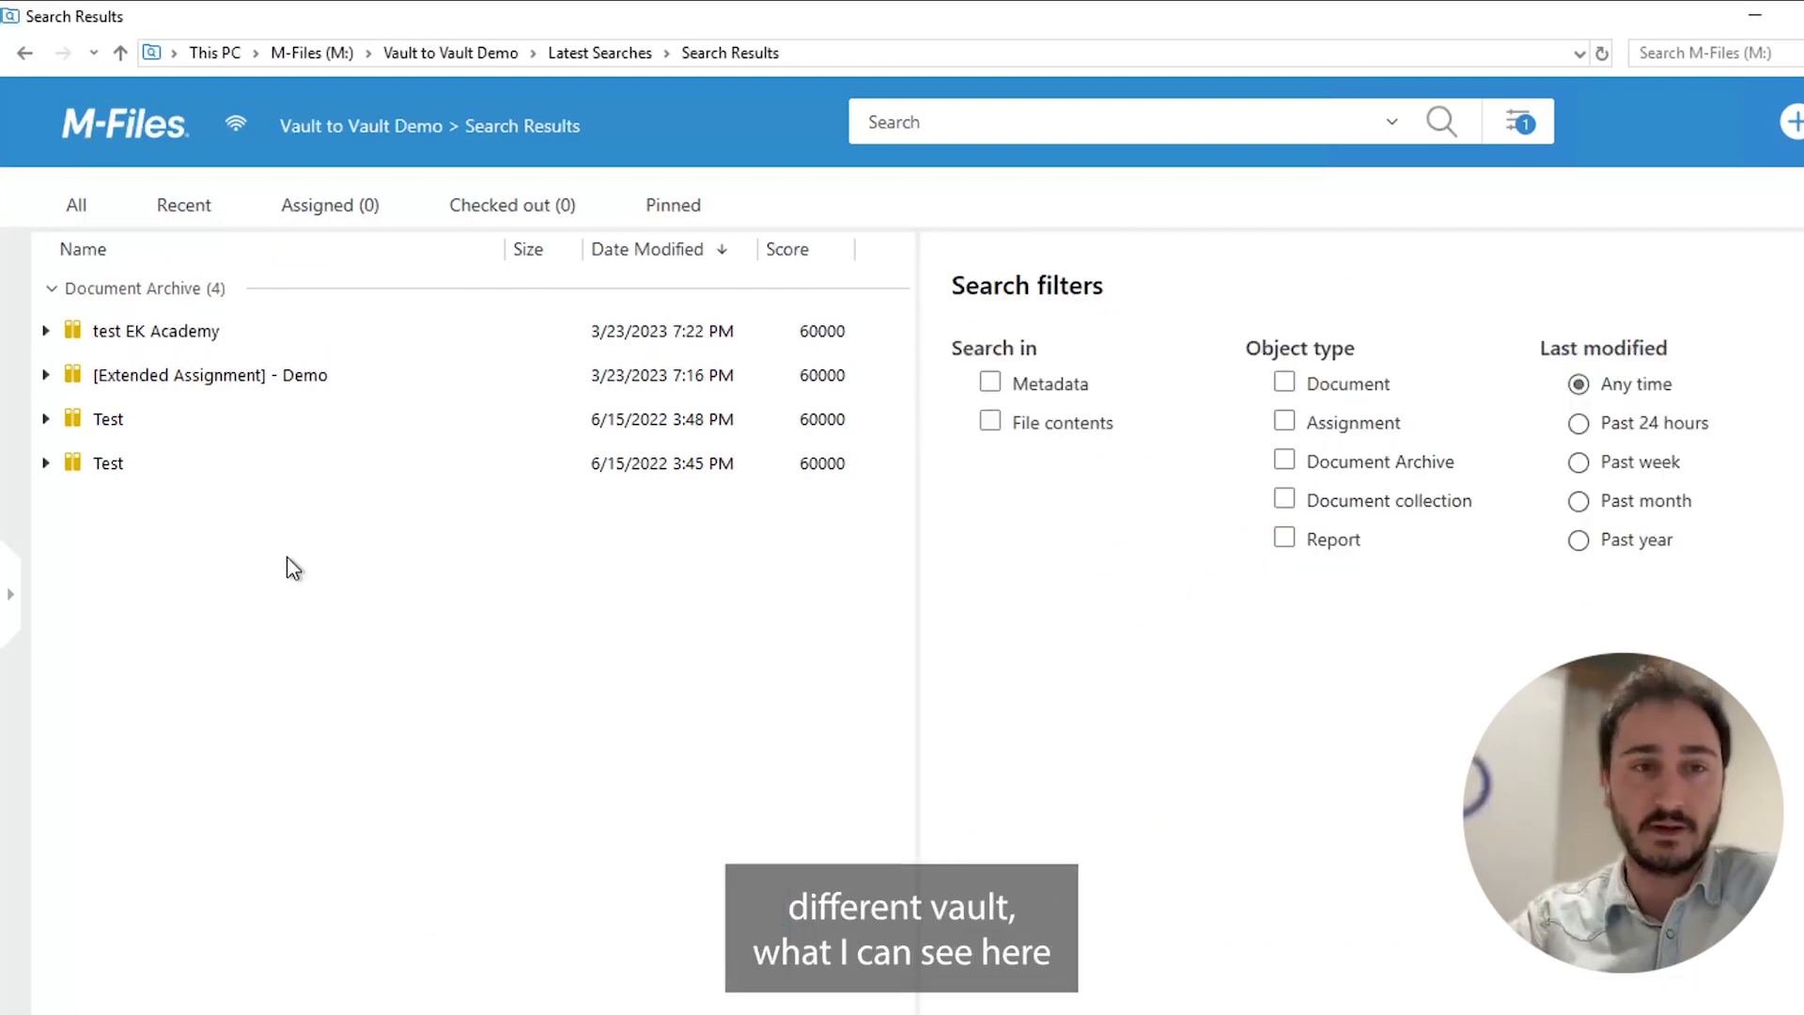
pyautogui.click(164, 341)
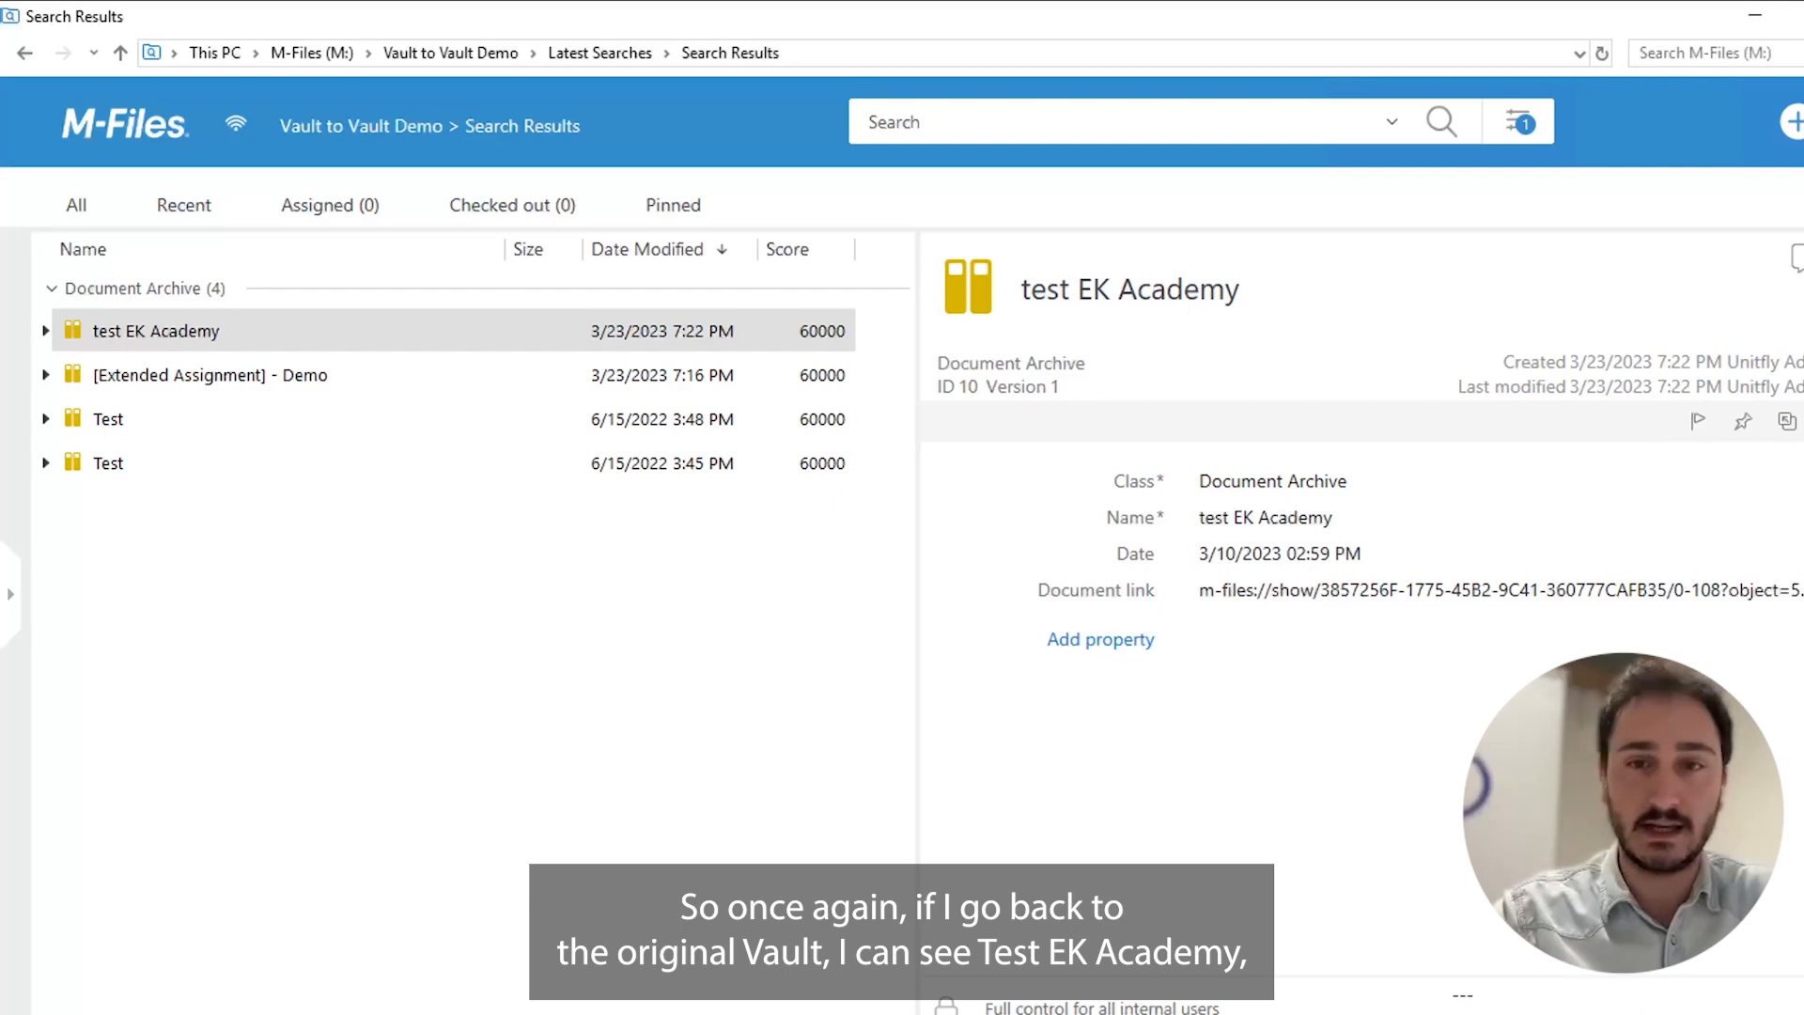
# Compare the source document's name in the Demo Vault with the archive record in the Vault to Vault Demo vault.
pyautogui.moveTo(477, 1014)
pyautogui.click(366, 996)
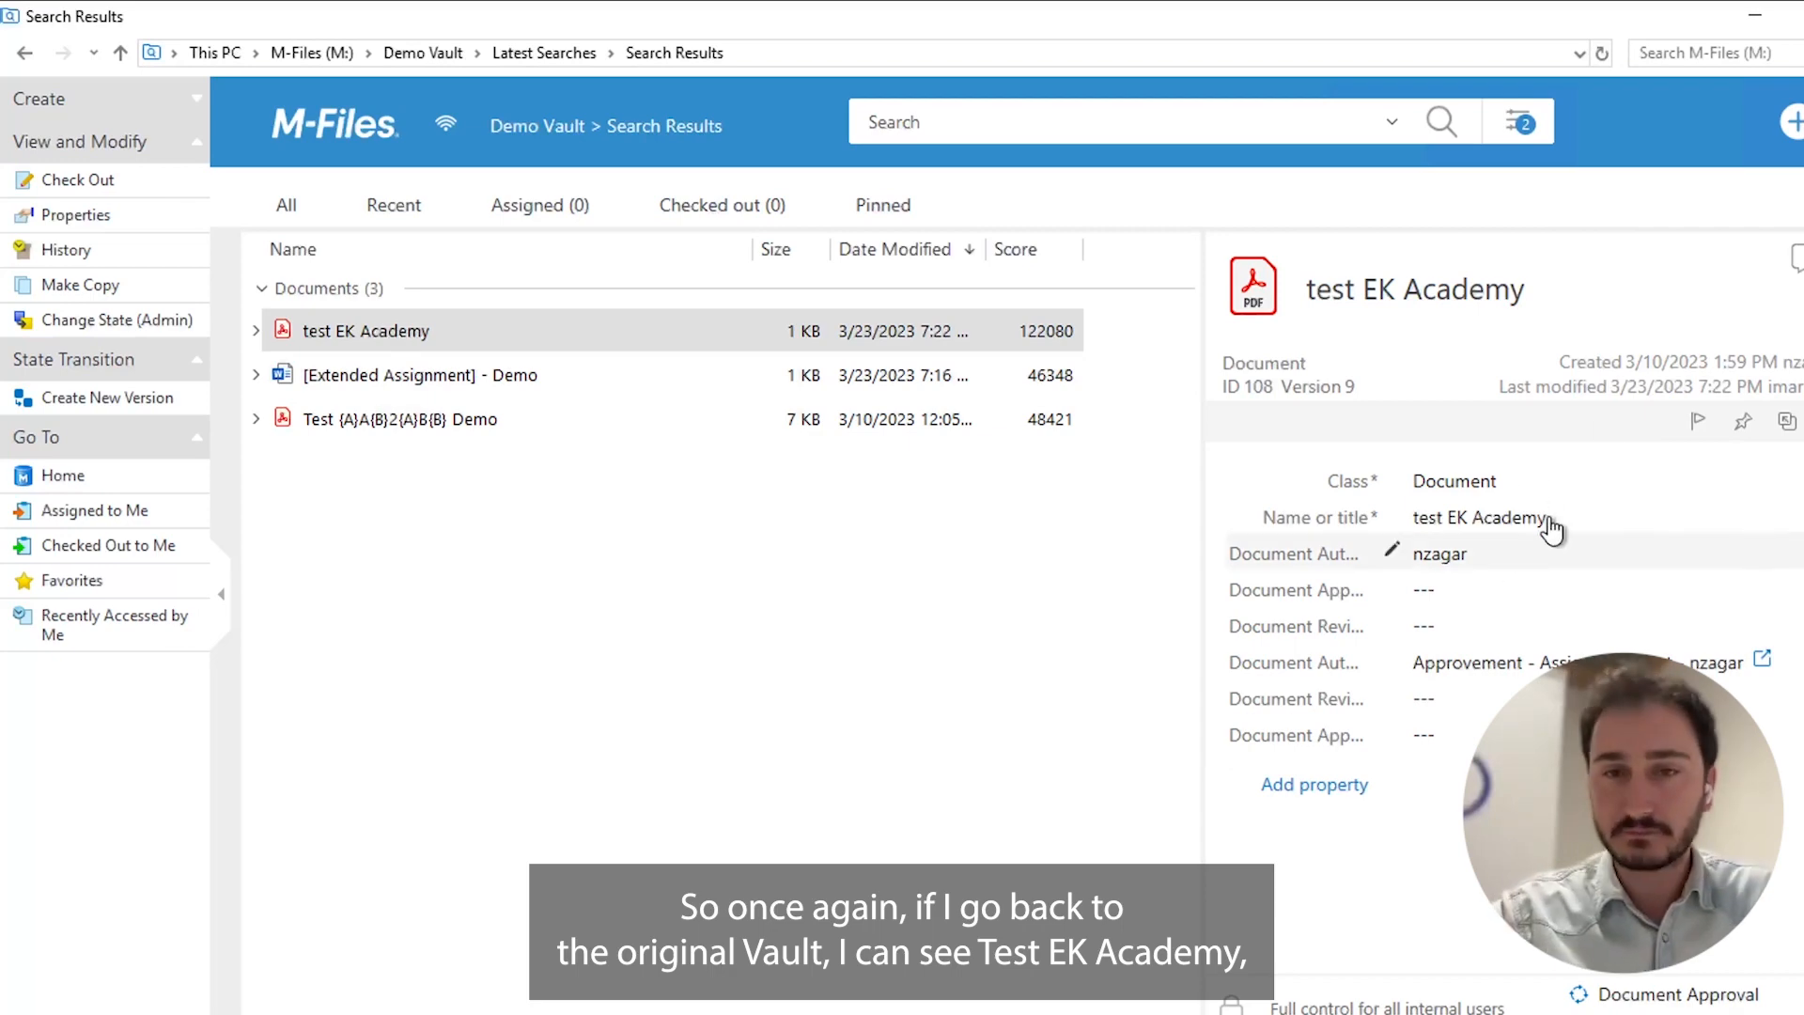
pyautogui.moveTo(477, 1013)
pyautogui.click(592, 996)
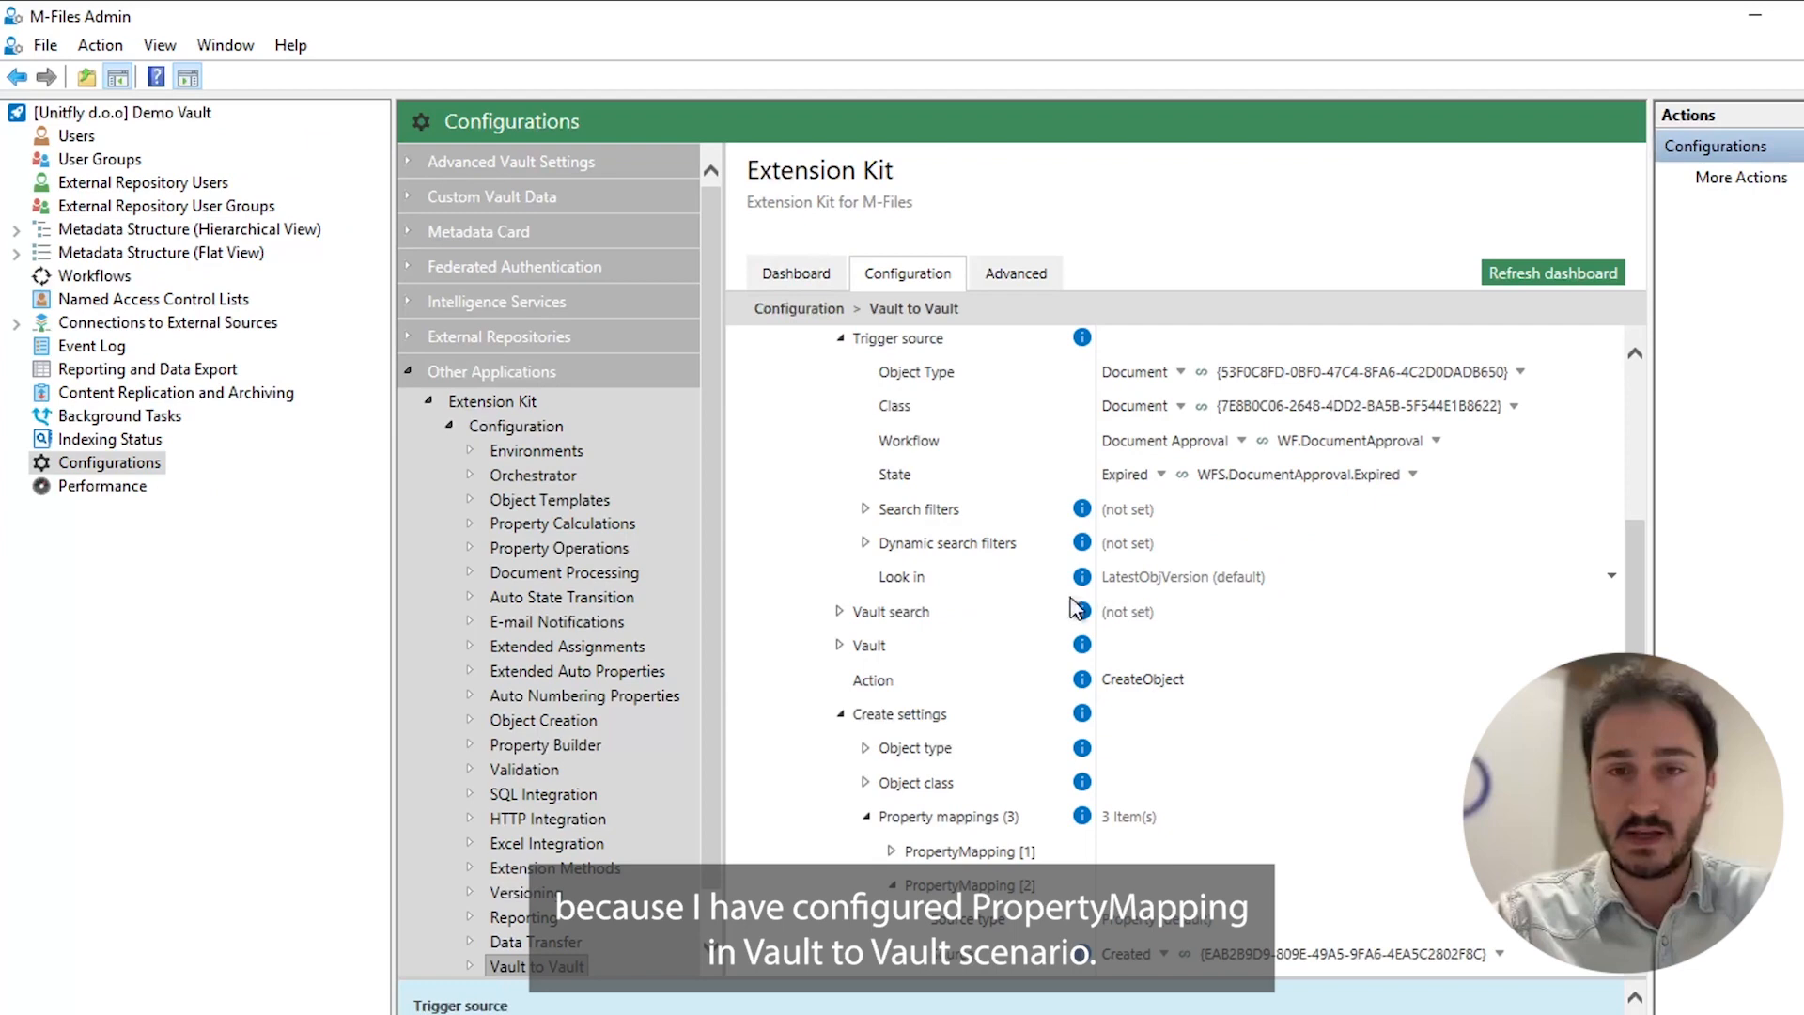
# Return to the rule in M-Files Admin and expand the first property mapping to examine its source and target alias.
pyautogui.scroll(-5, 994, 640)
pyautogui.scroll(2, 932, 506)
pyautogui.click(894, 355)
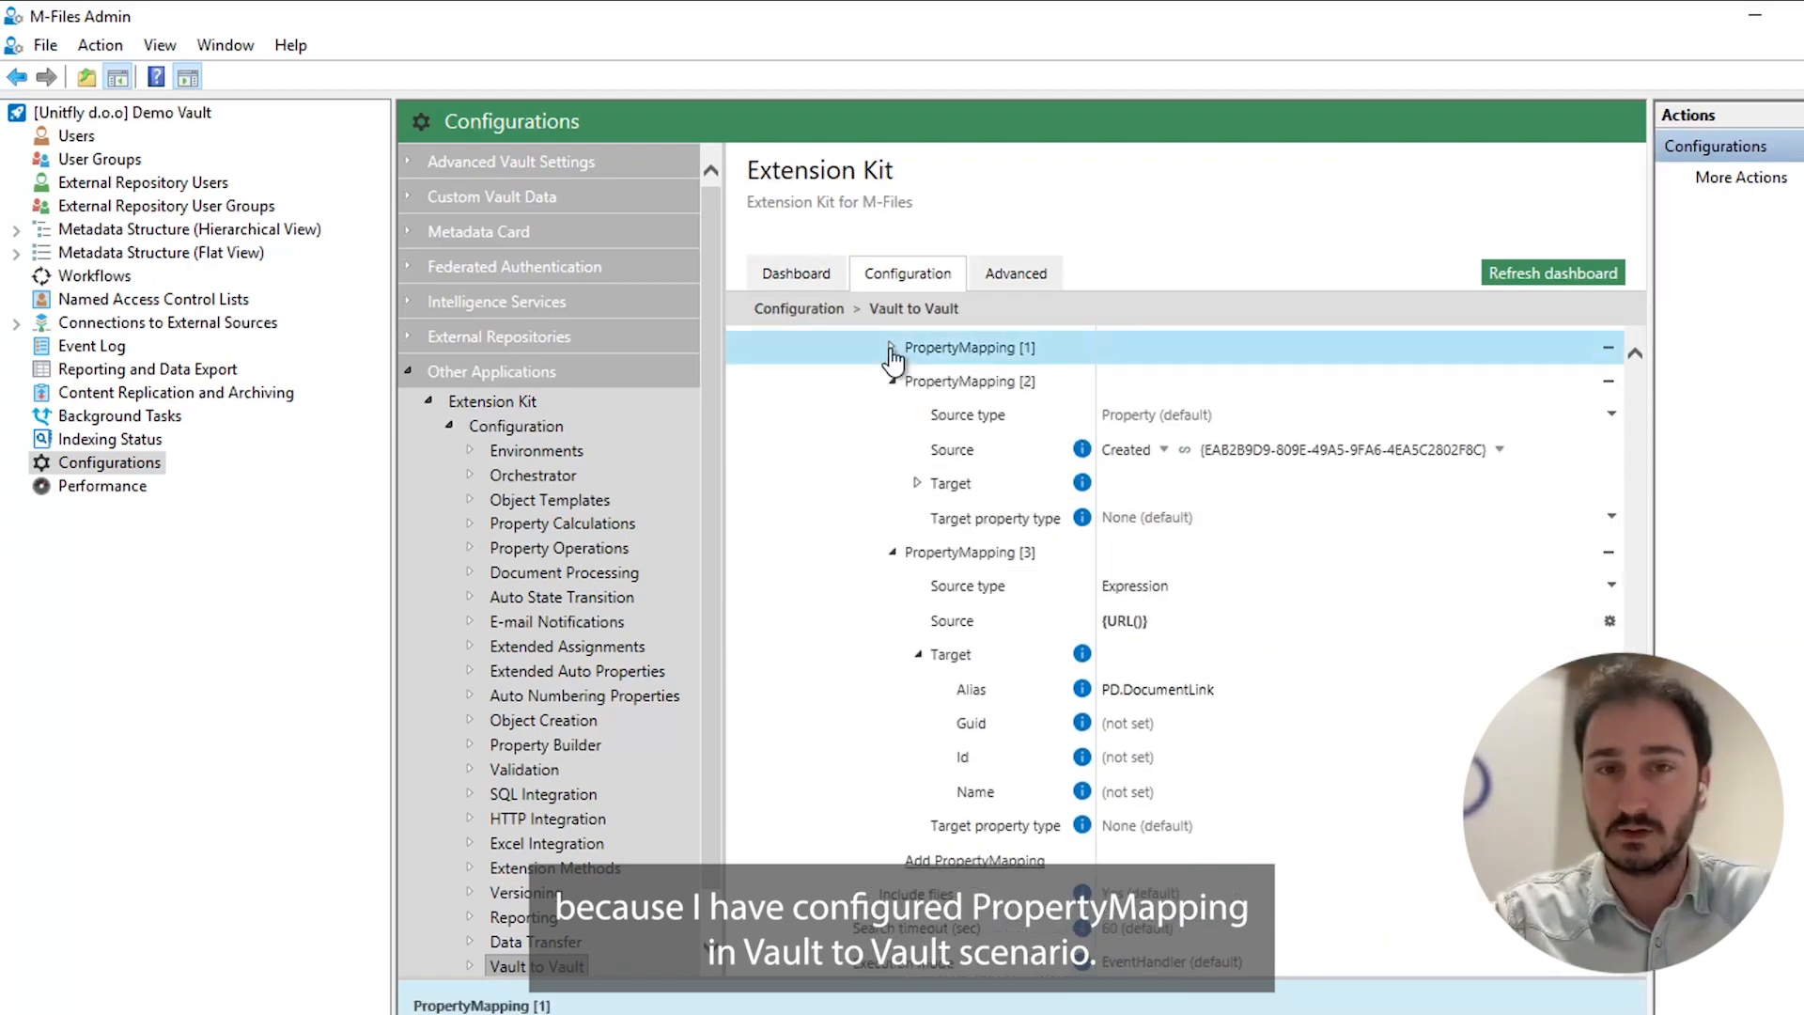
pyautogui.click(891, 347)
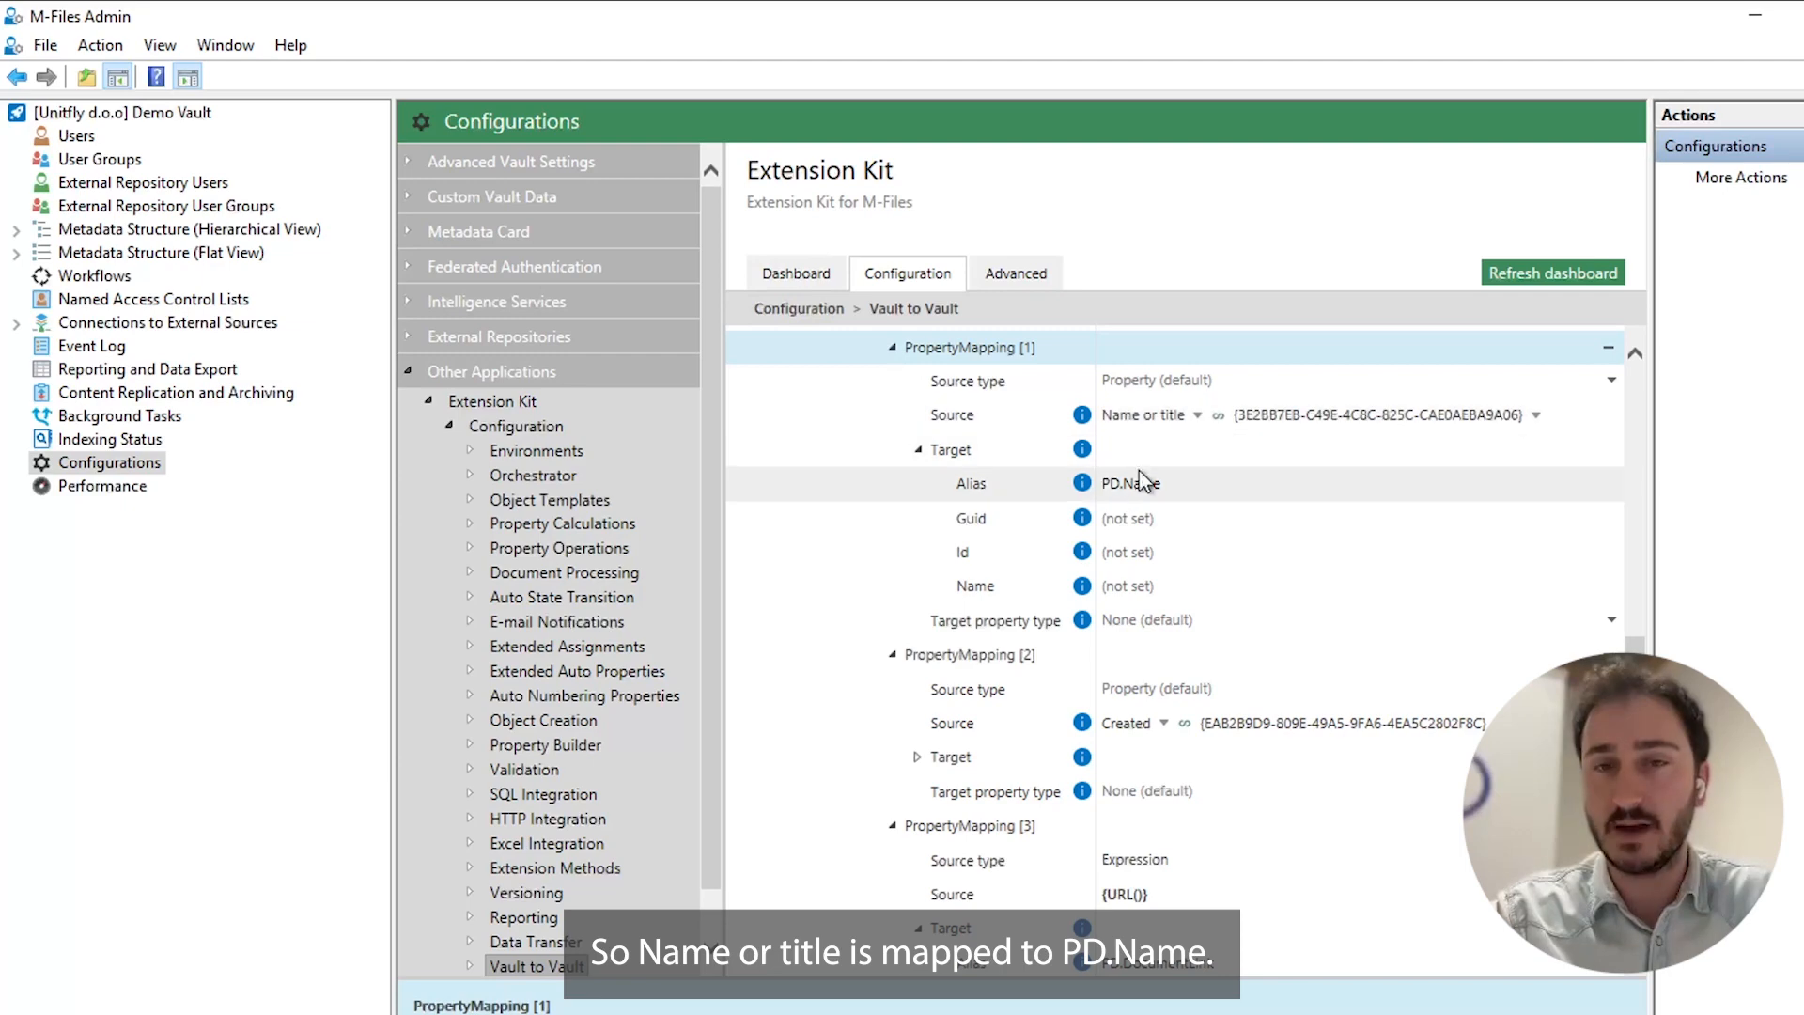
# Collapse the first property mapping and examine the target alias of the Created mapping.
pyautogui.scroll(1, 1125, 476)
pyautogui.click(891, 368)
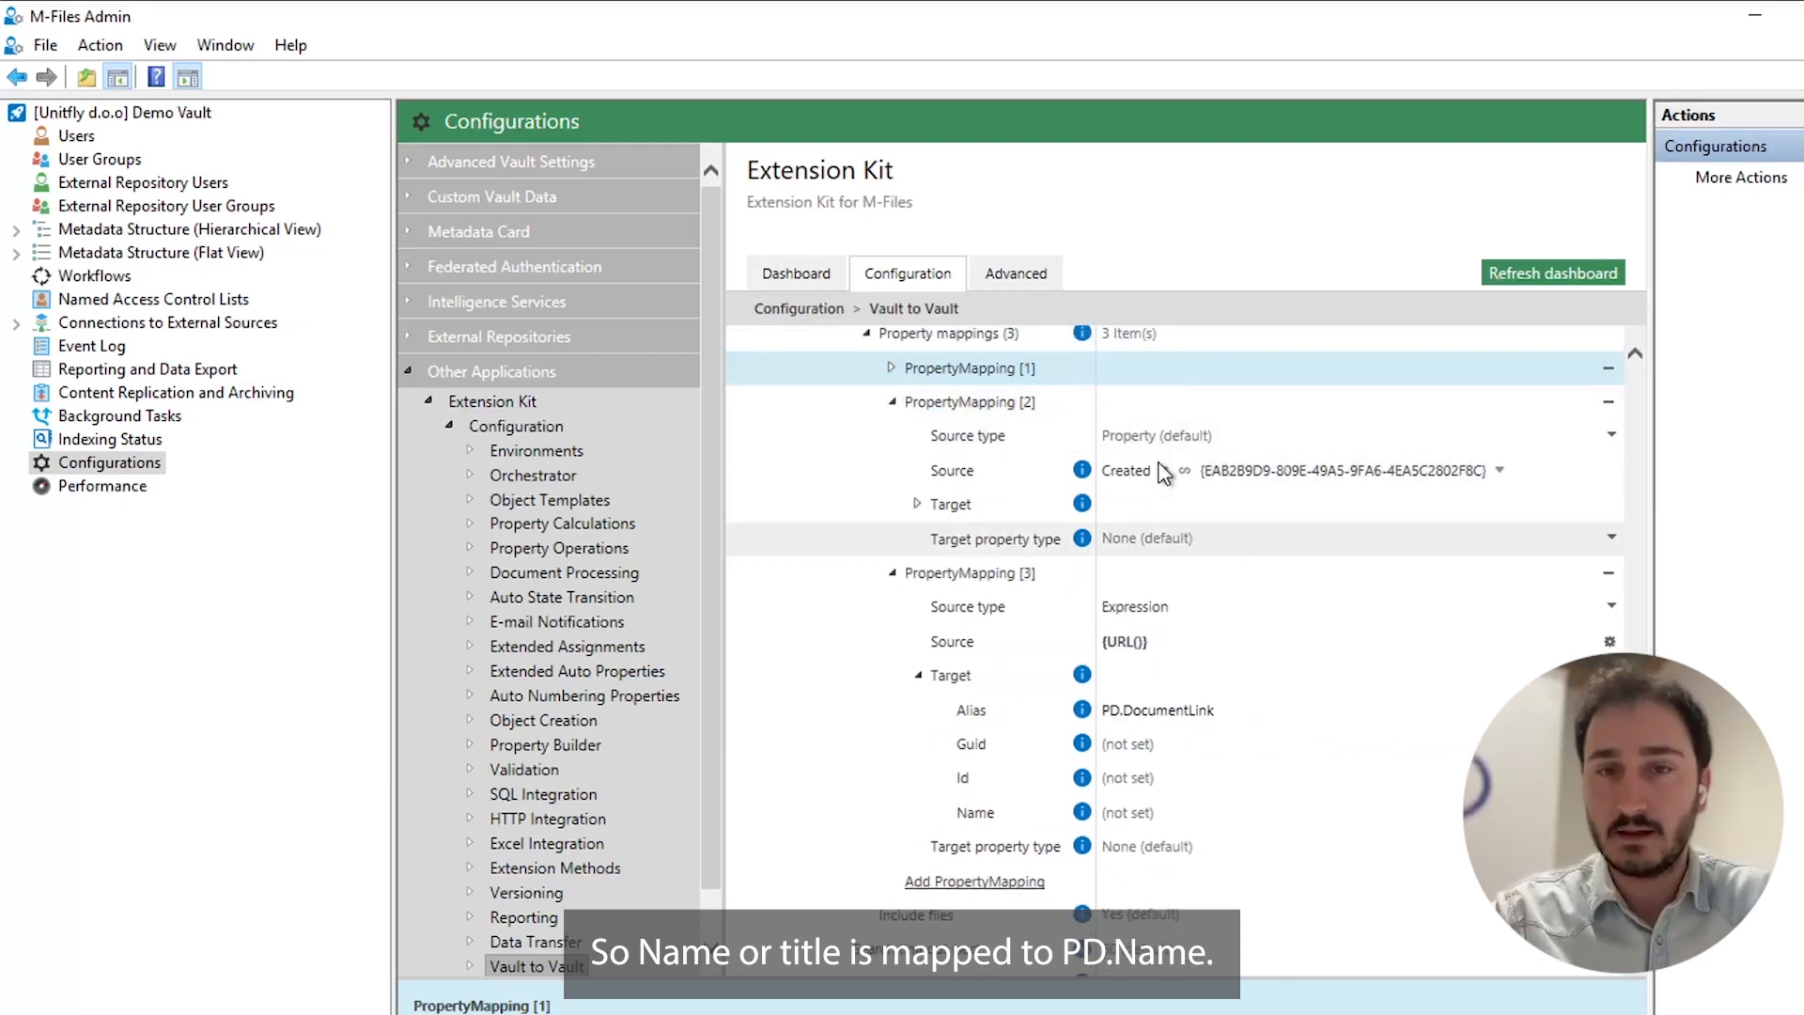
pyautogui.click(917, 505)
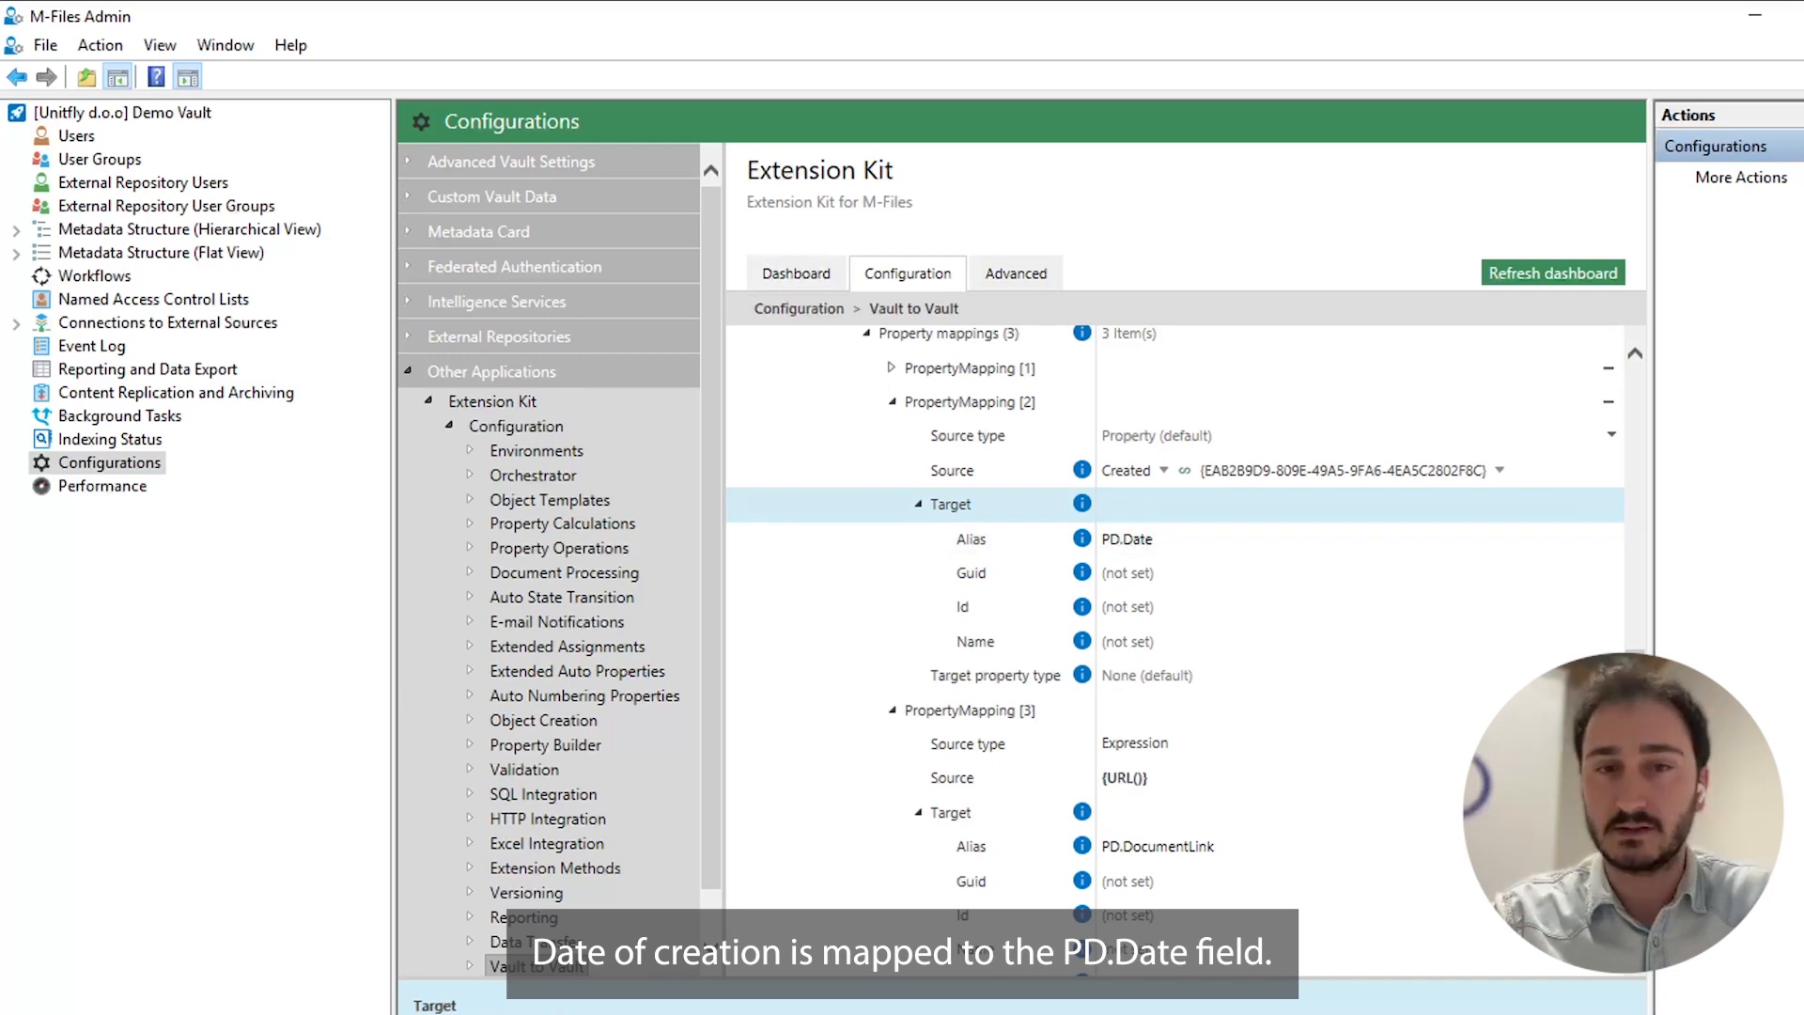
pyautogui.click(897, 413)
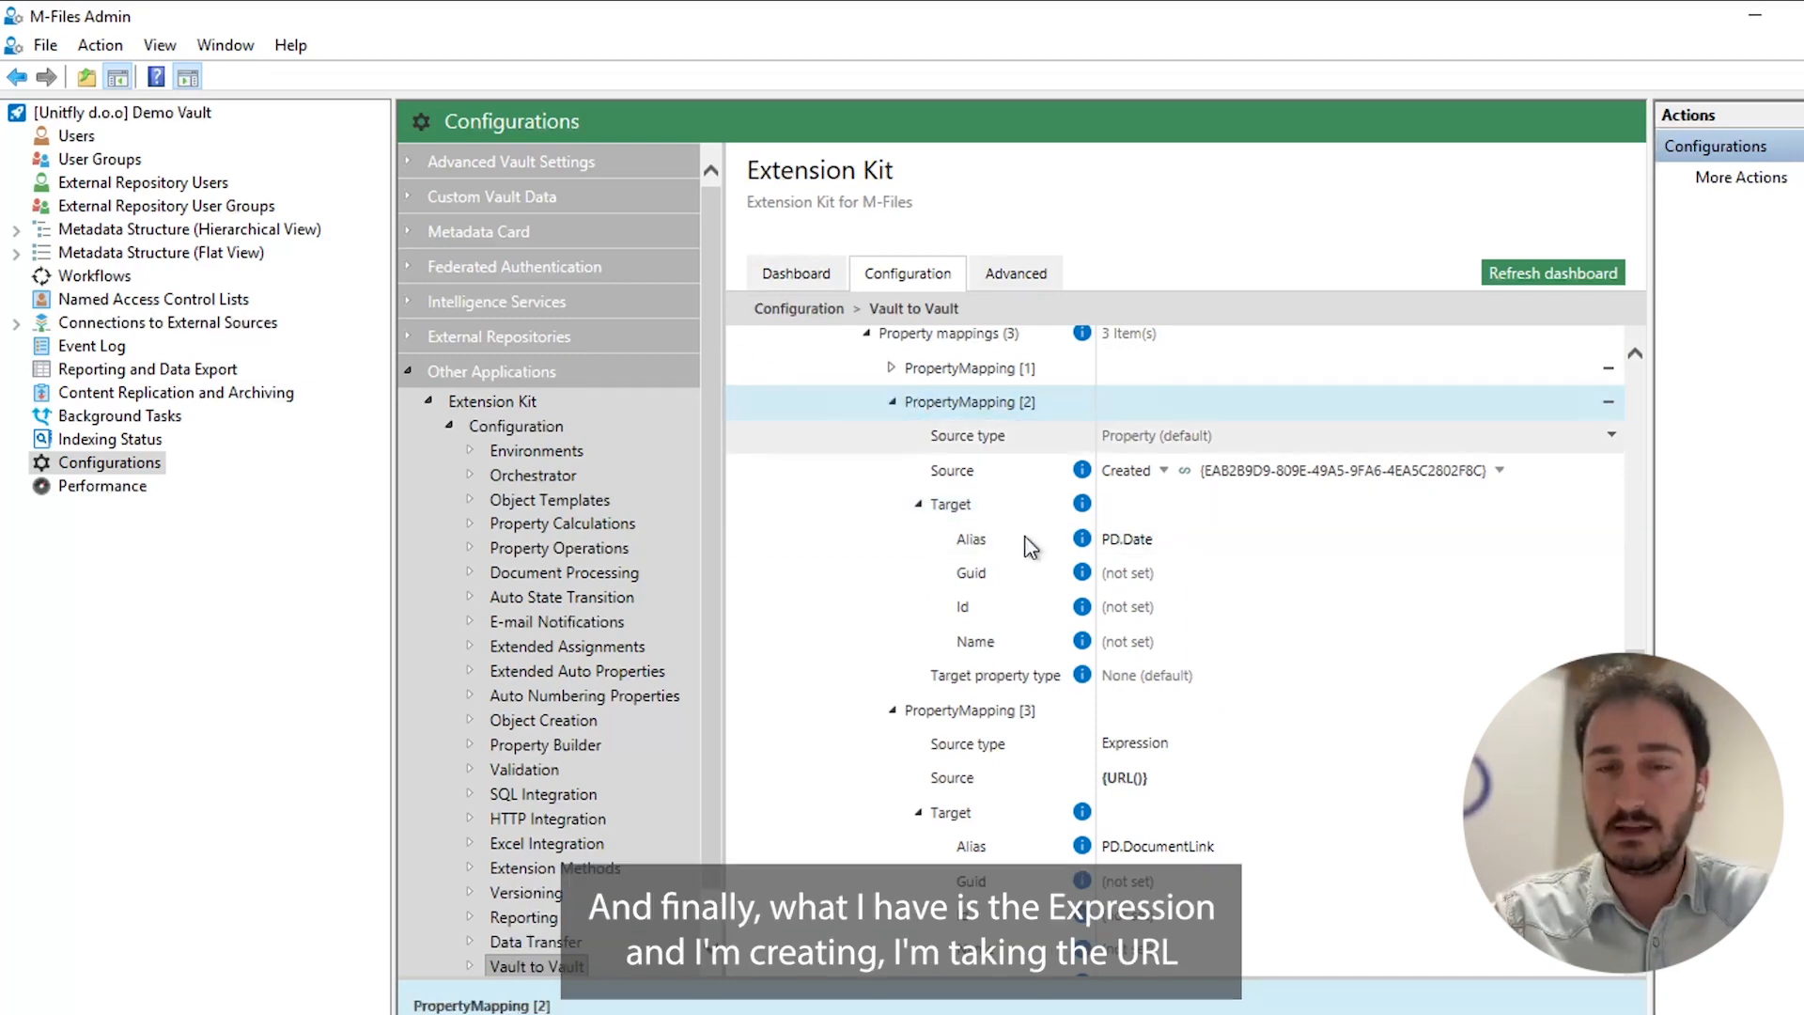
# Examine the {URL()} expression and the target alias in the third property mapping.
pyautogui.scroll(-1, 945, 696)
pyautogui.scroll(-5, 1095, 719)
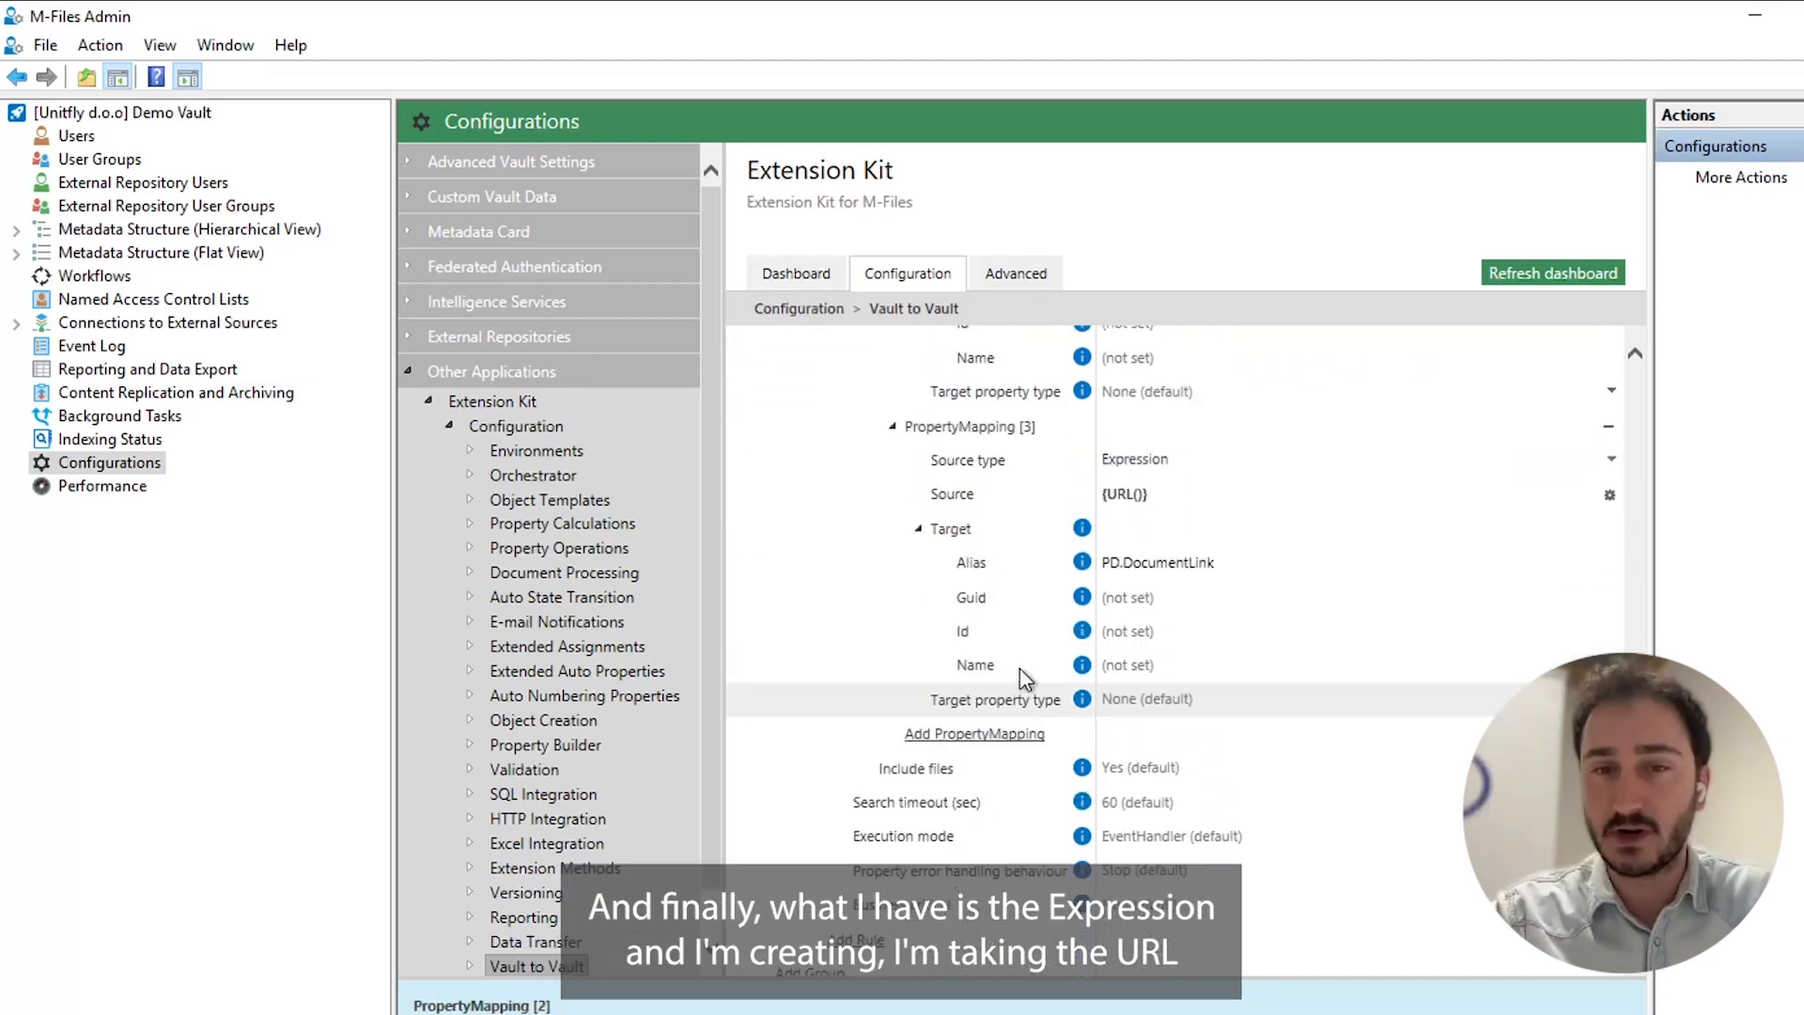
pyautogui.click(1143, 495)
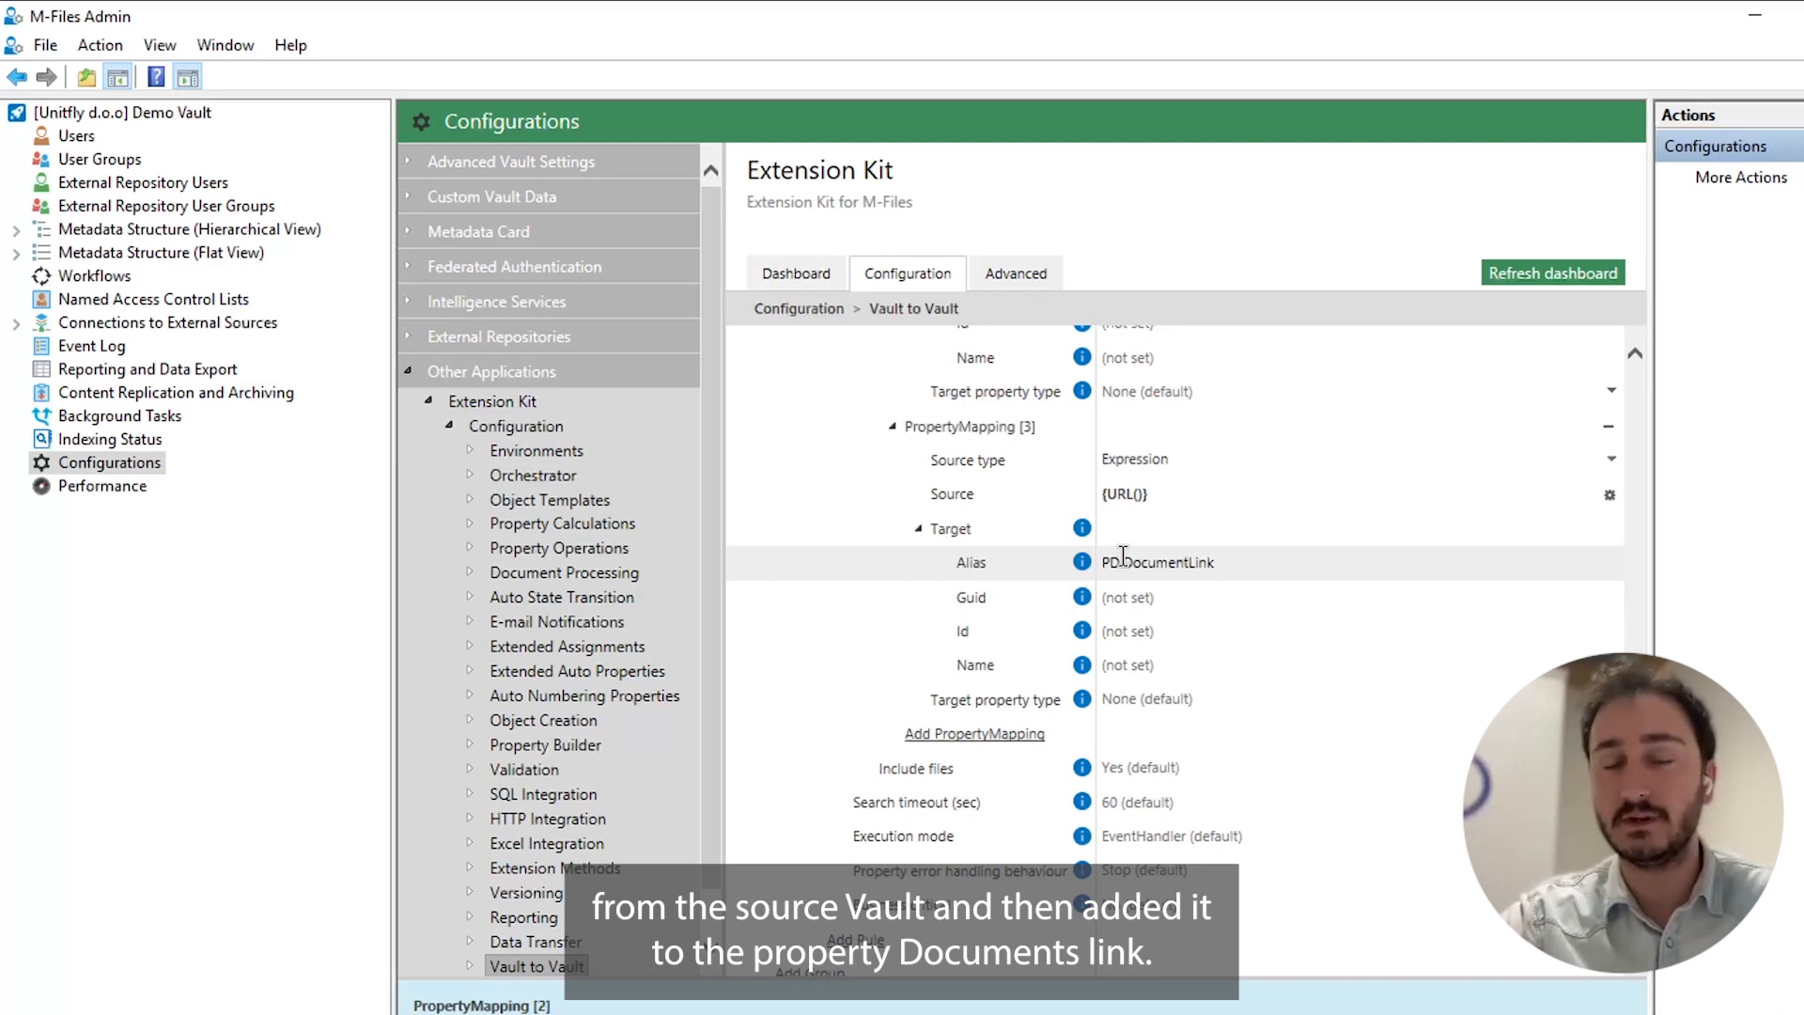
# Switch to the Vault to Vault Demo vault and inspect the archive record's Document link value without changing it.
pyautogui.moveTo(477, 1014)
pyautogui.click(583, 996)
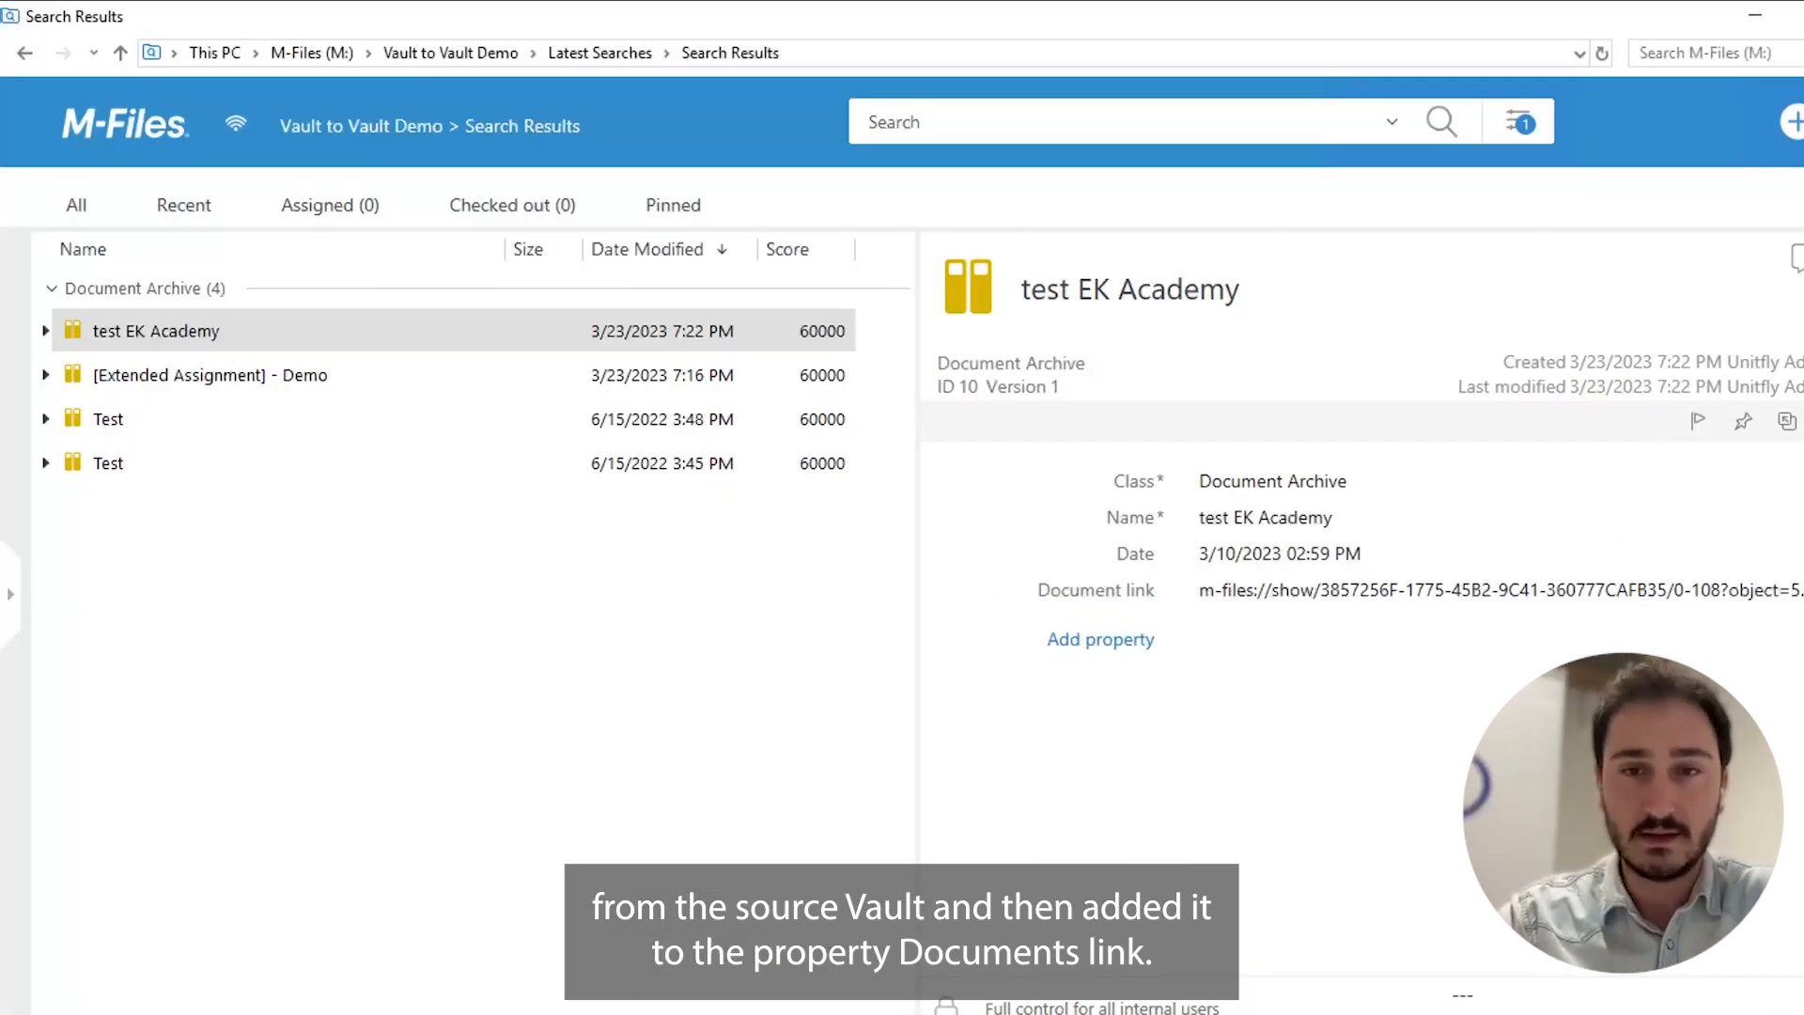
pyautogui.click(1203, 592)
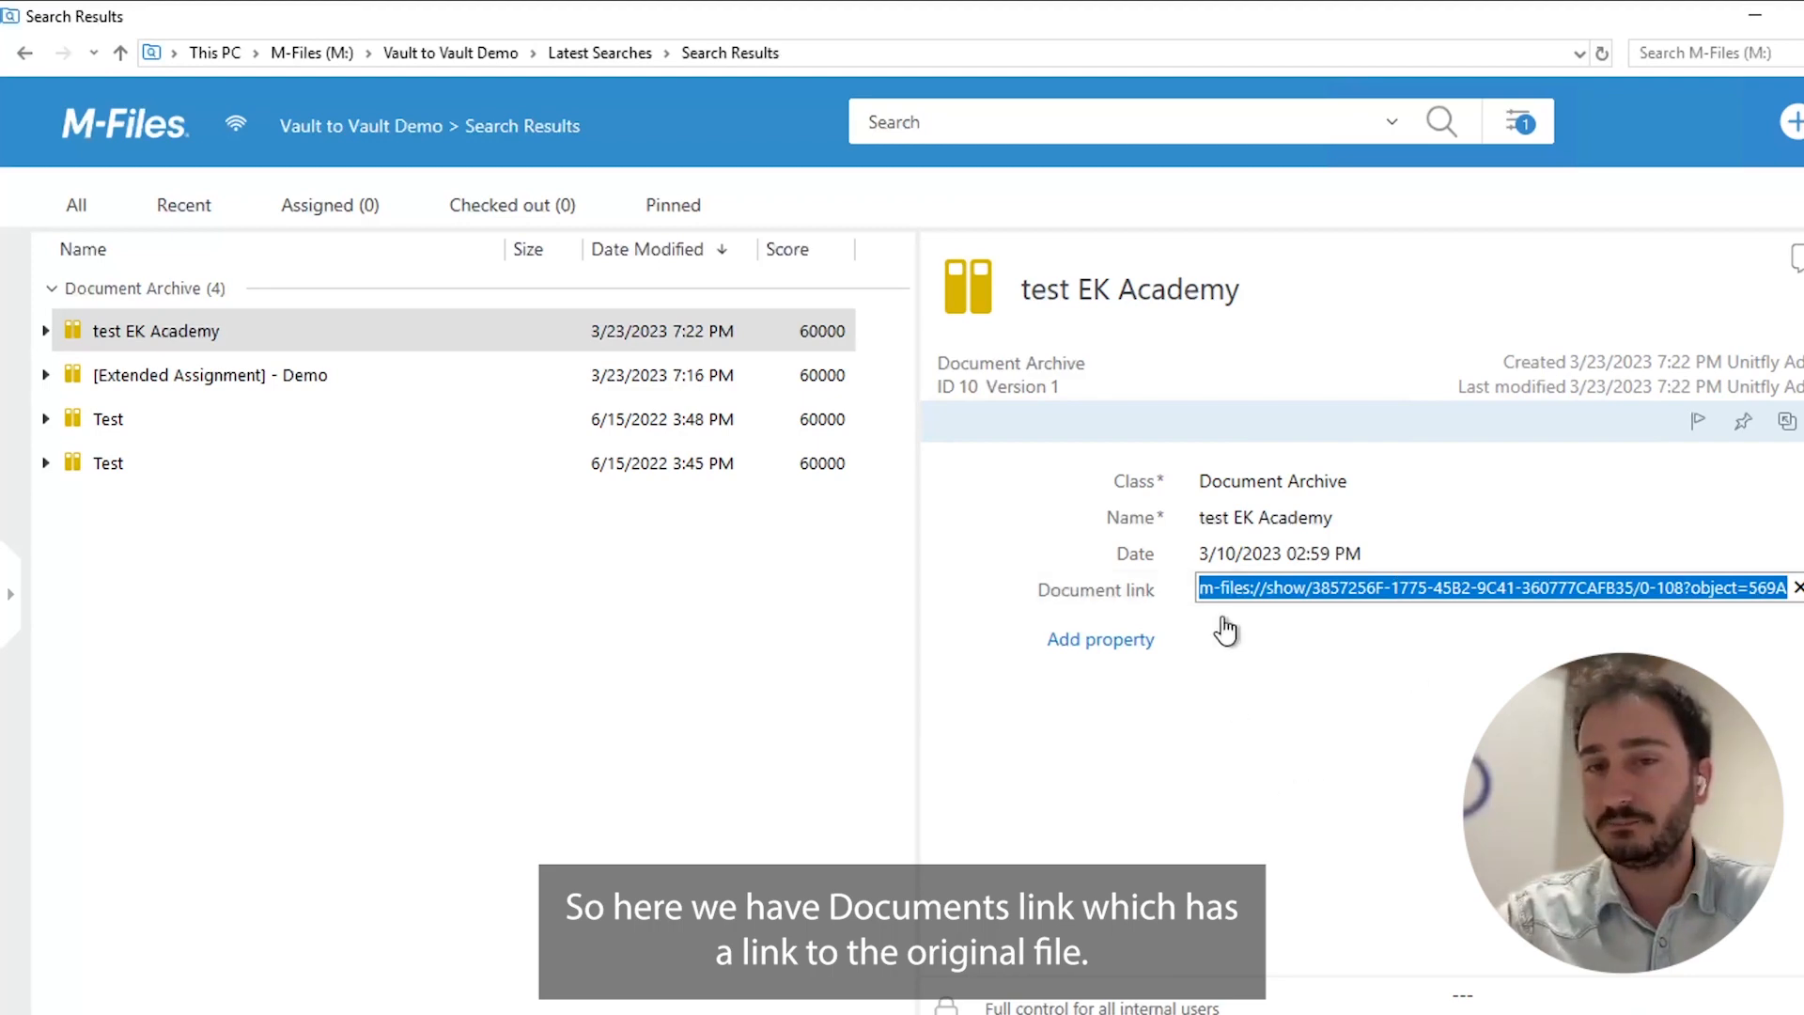
pyautogui.click(1153, 766)
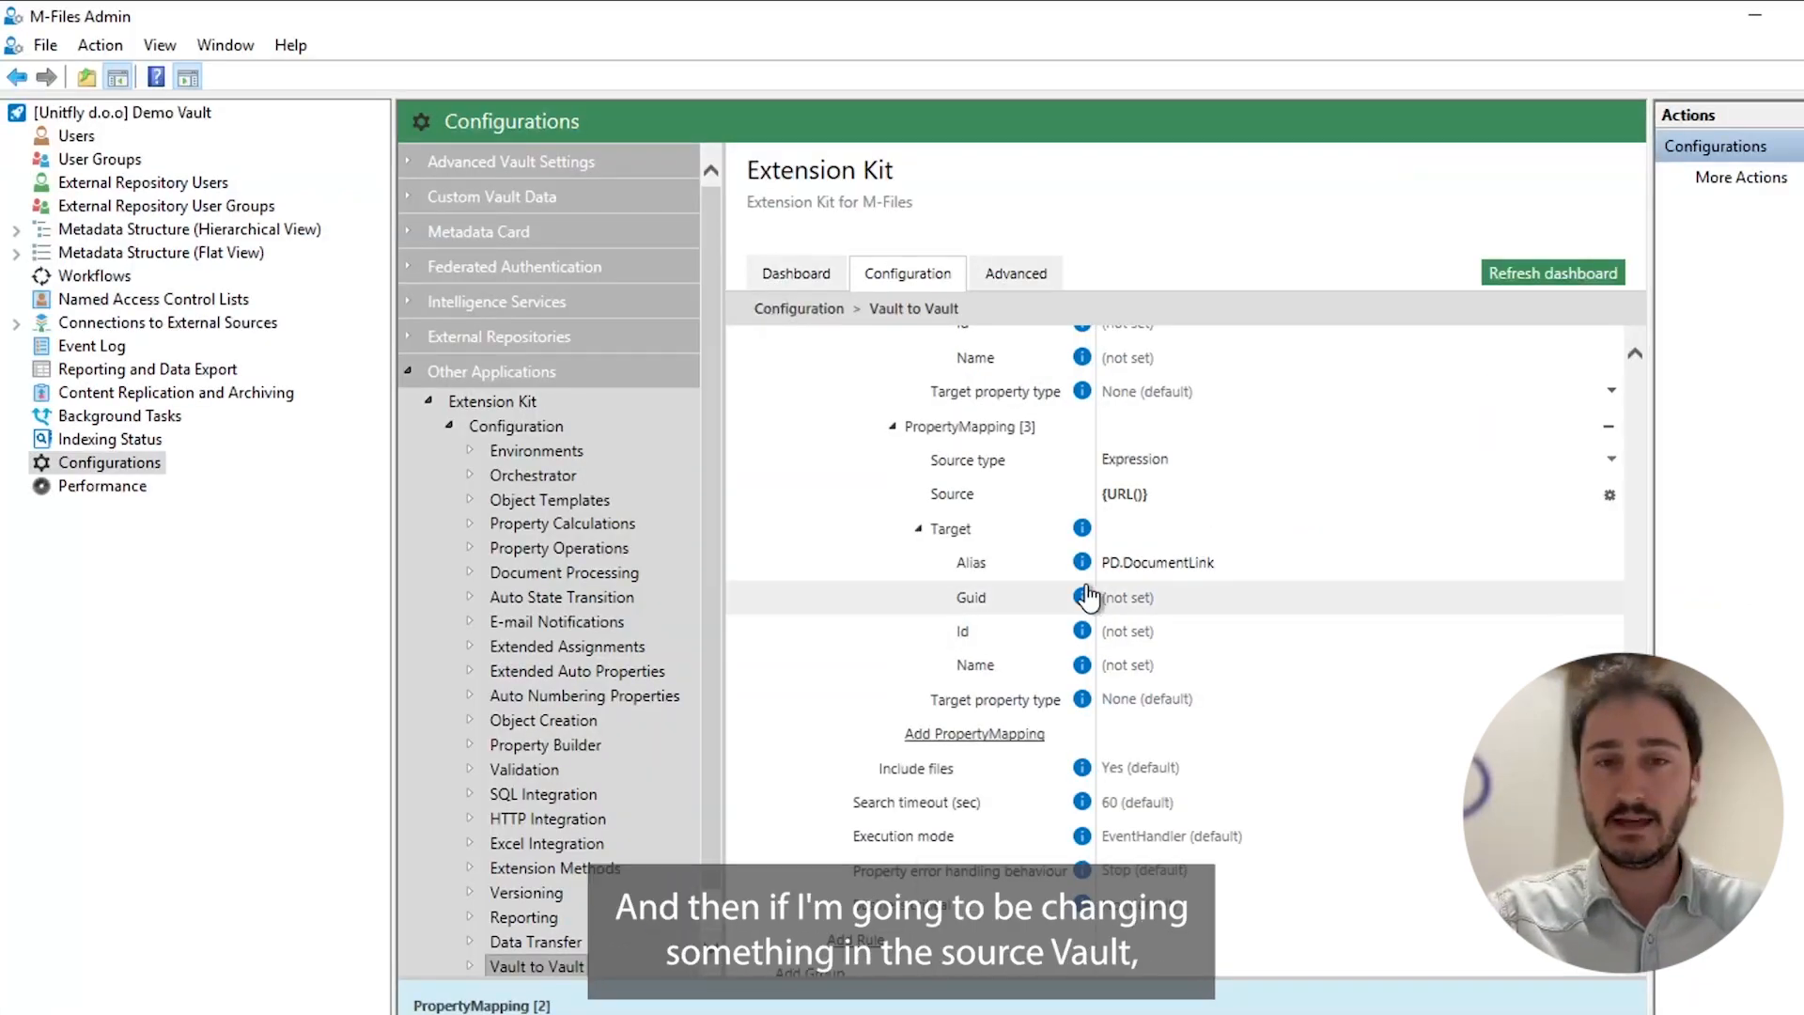
# Return to the Vault to Vault rule configuration in M-Files Admin and review the property mappings.
pyautogui.scroll(5, 1087, 597)
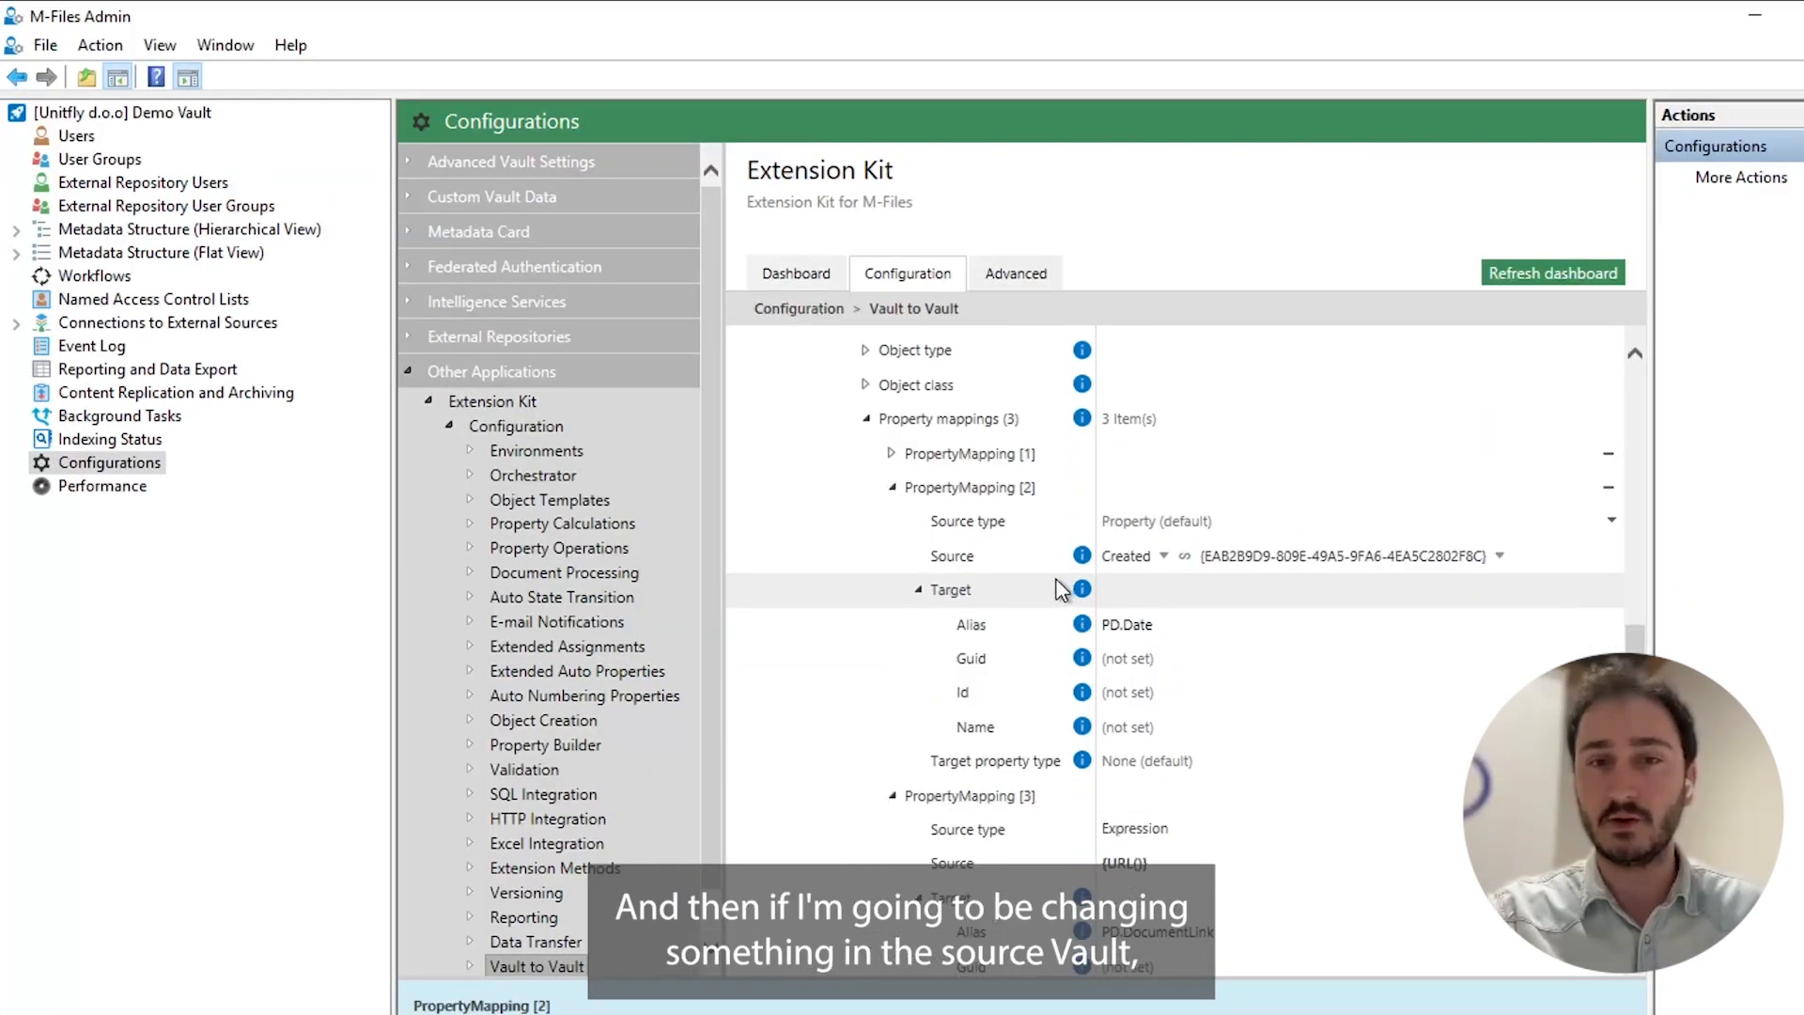